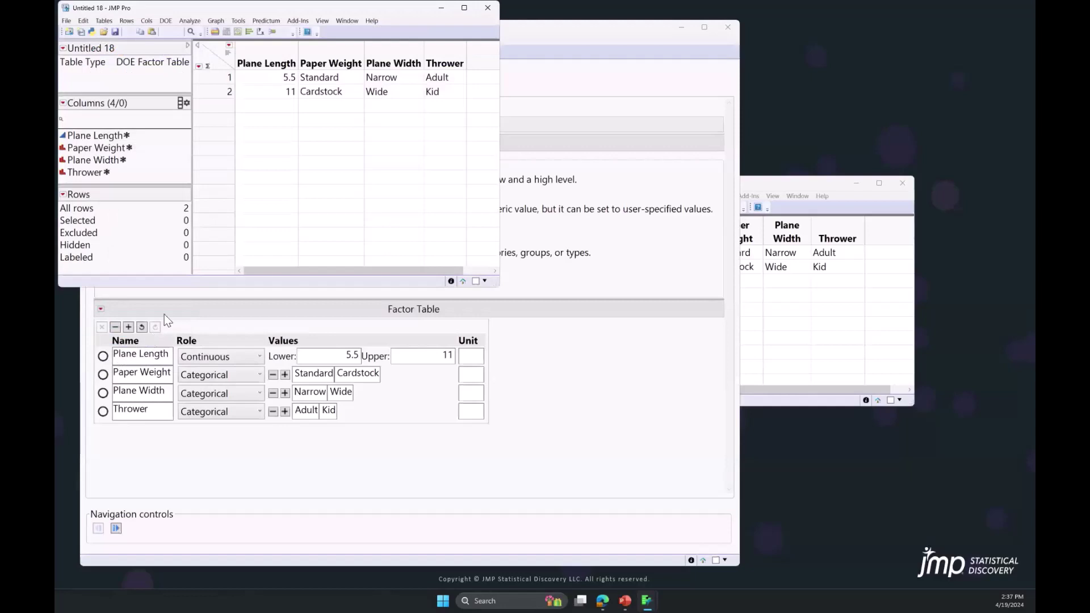
- Arrange the Untitled 18 and Factors for Airplane DOE 1 tables side by side to compare their factors
drag(354, 11, 451, 130)
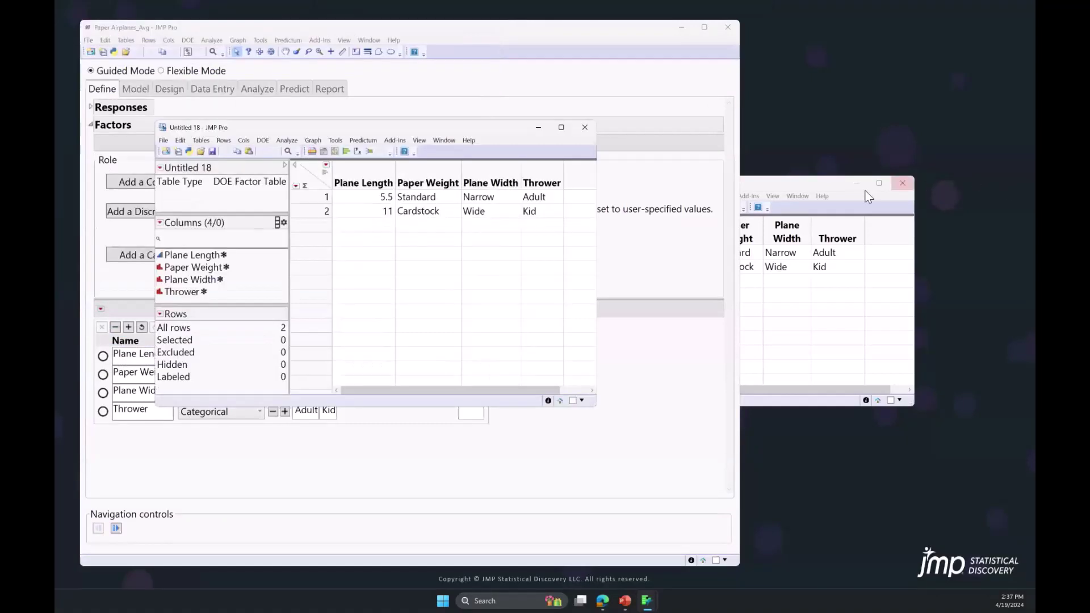
click(810, 180)
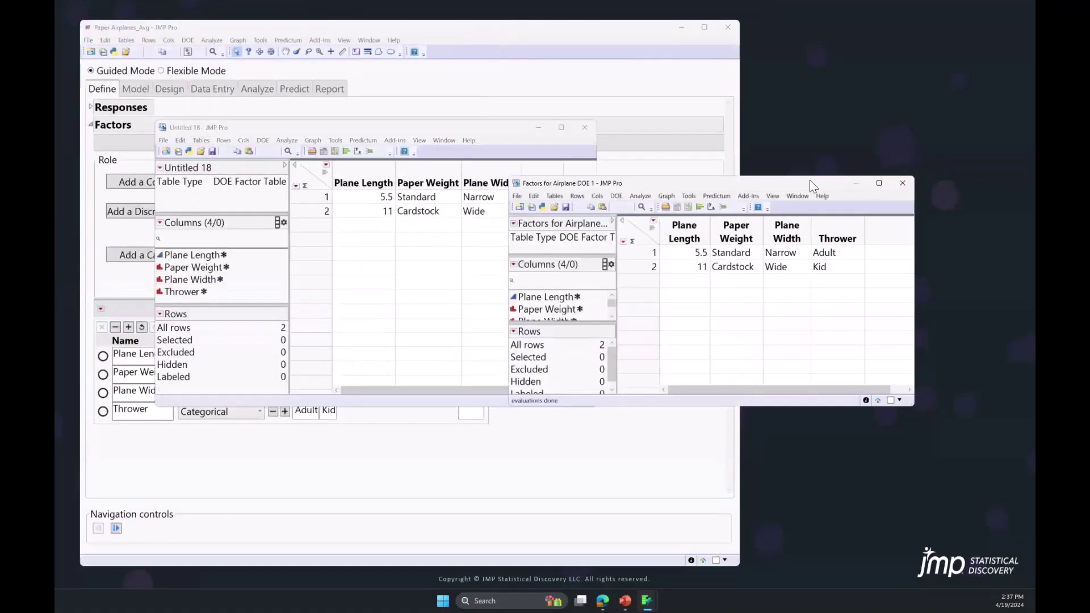
drag(810, 180, 886, 119)
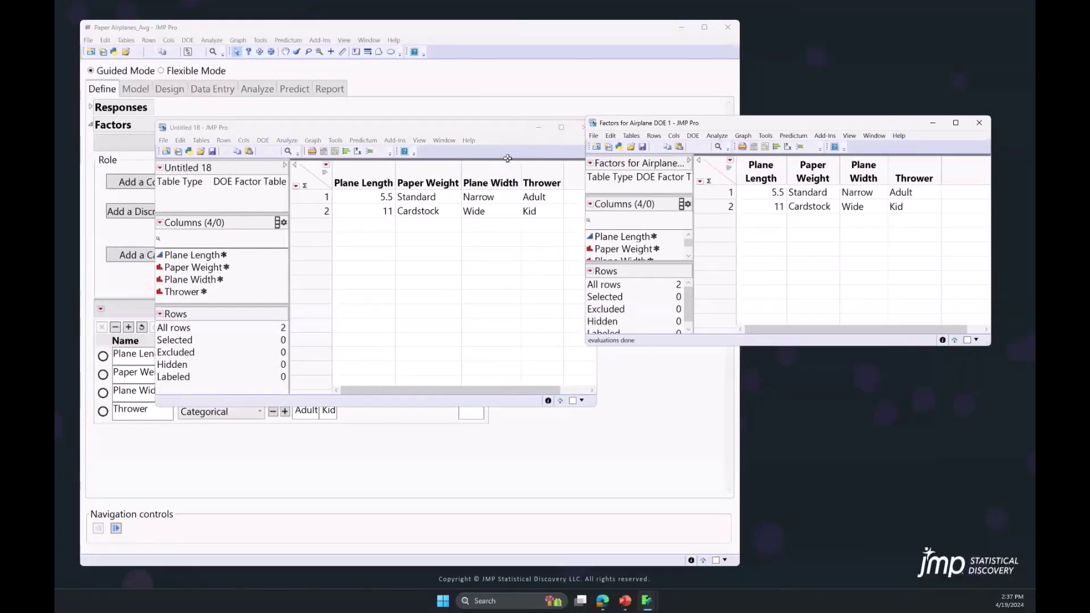
click(502, 128)
drag(500, 131, 471, 210)
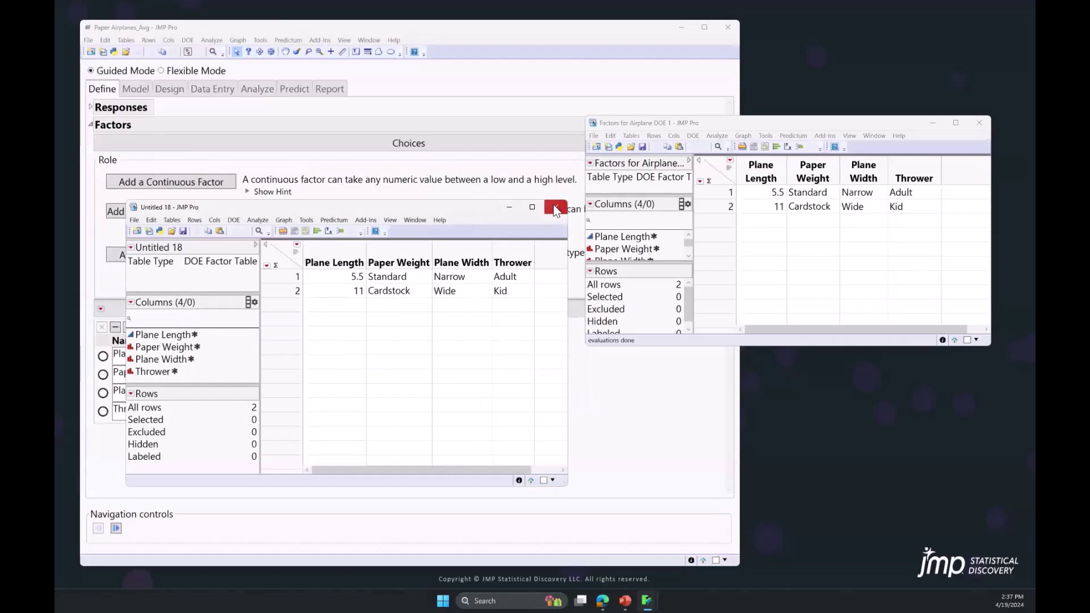
- Close the Untitled 18 table without saving and minimize the Factors for Airplane DOE 1 table
click(556, 209)
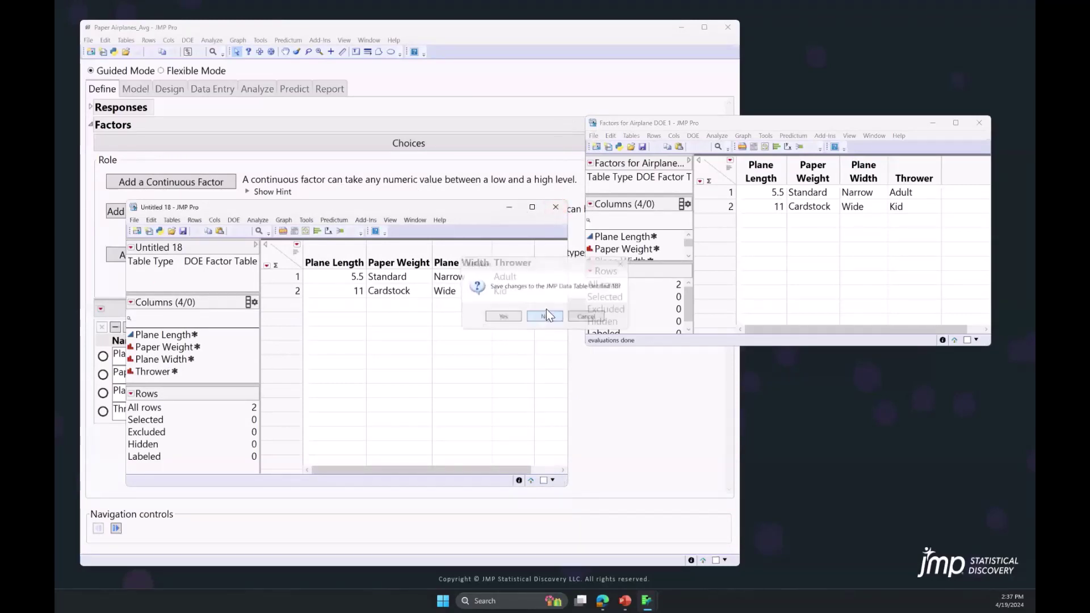
click(545, 315)
click(934, 123)
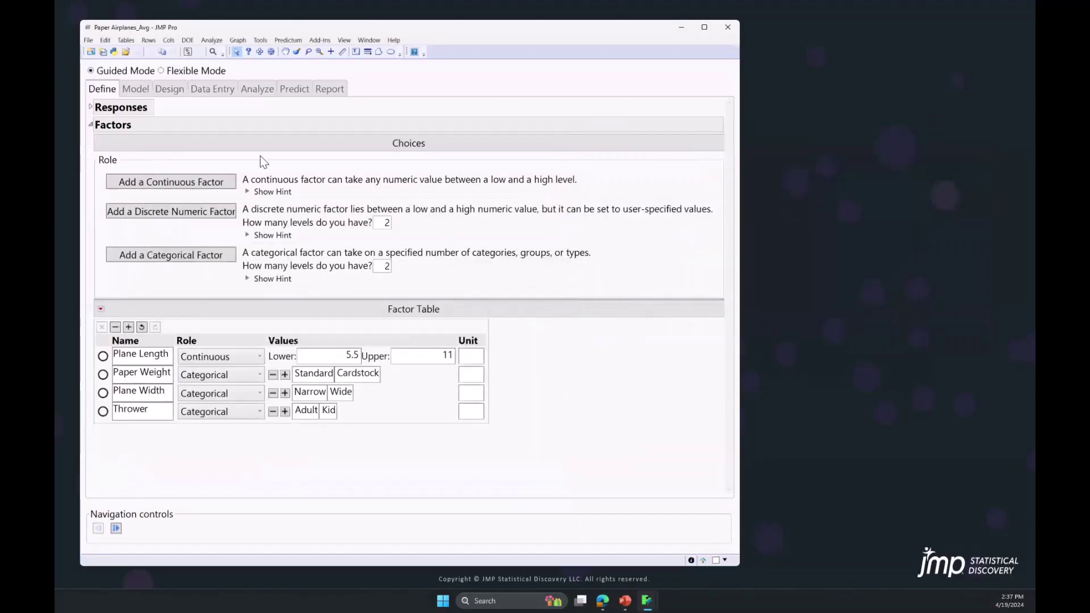
- Switch the Paper Airplanes_Avg study to Flexible Mode and review its Generalized Regression analysis for Distance
click(162, 71)
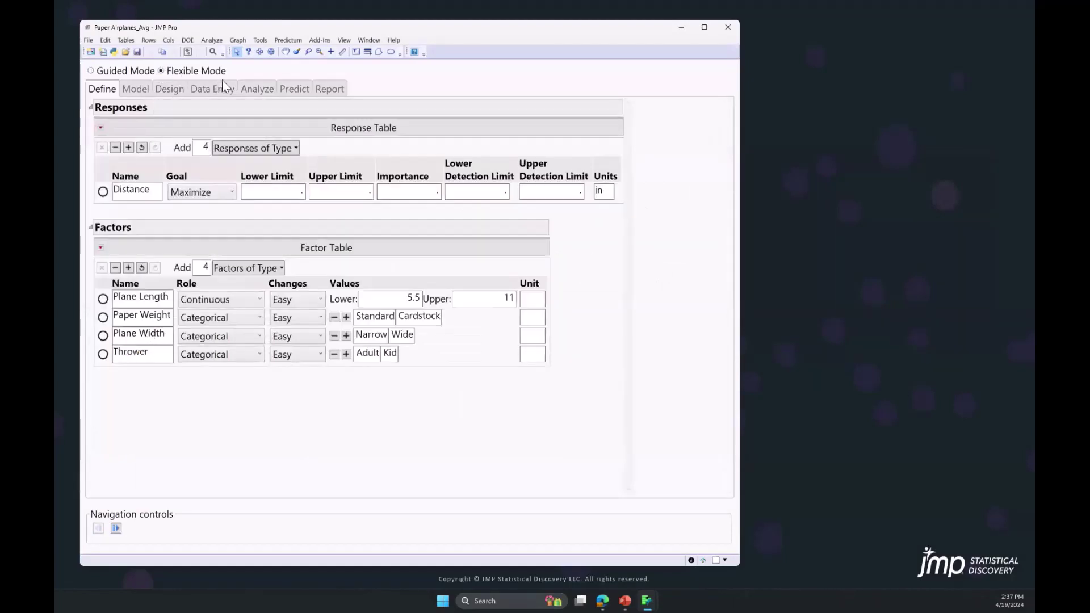
click(256, 90)
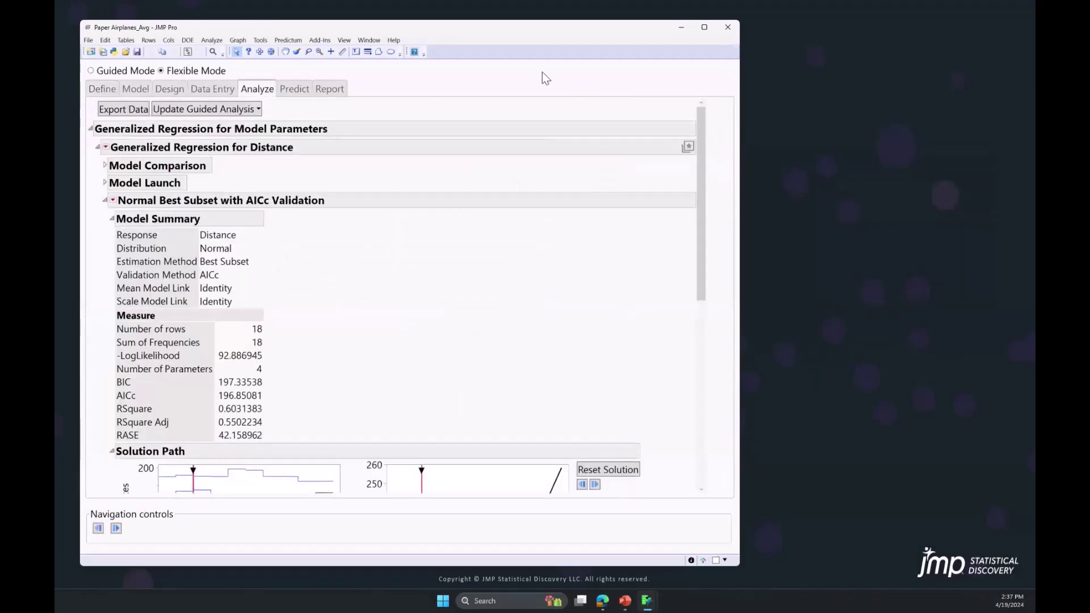
drag(486, 27, 577, 17)
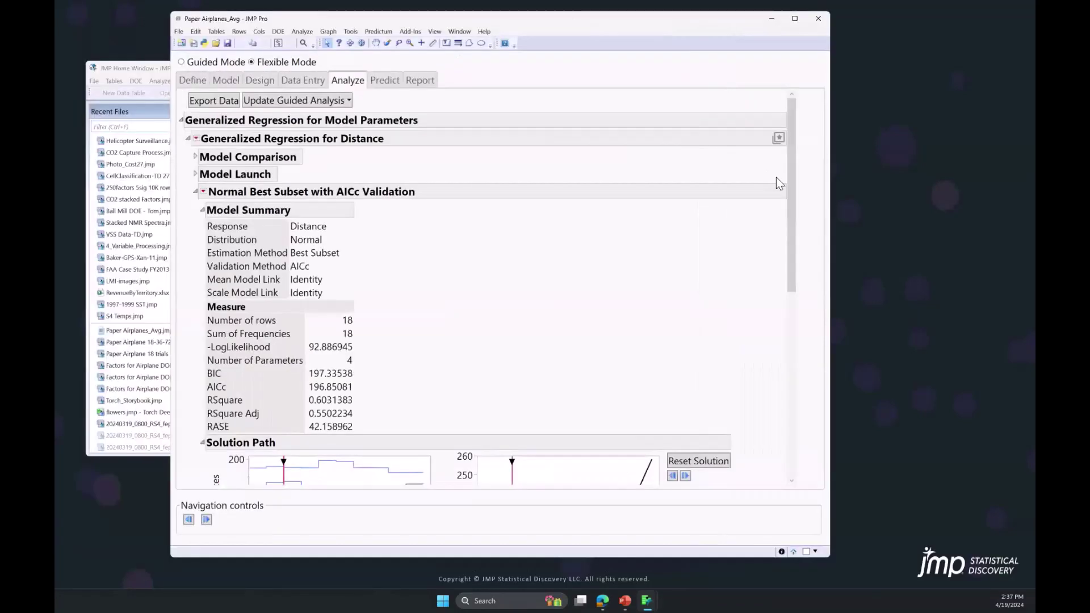
scroll(808, 260, down, 5)
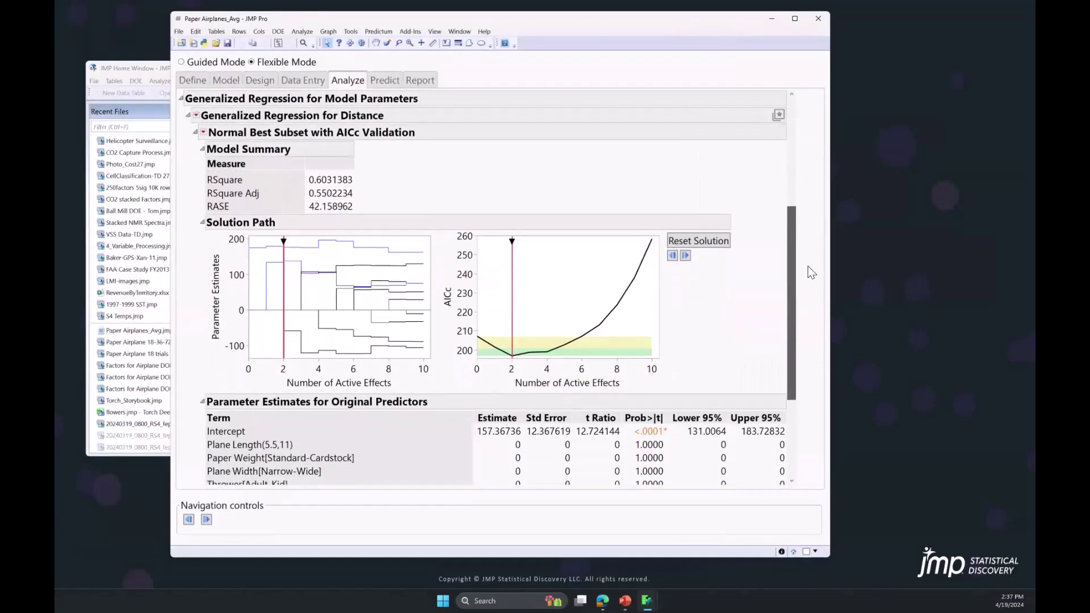
scroll(803, 254, up, 3)
scroll(788, 213, up, 4)
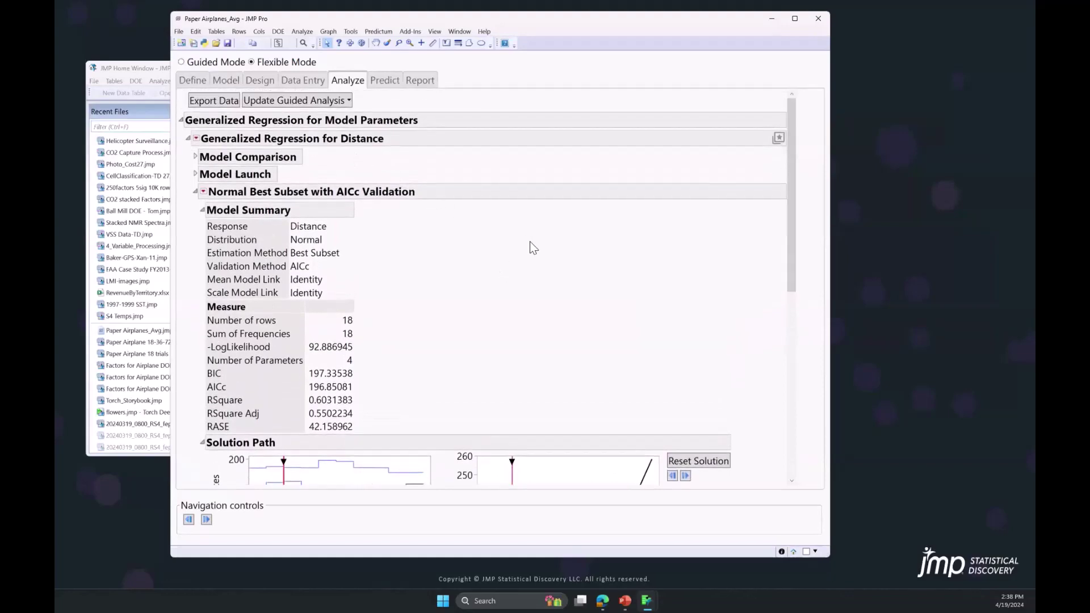
drag(790, 190, 794, 136)
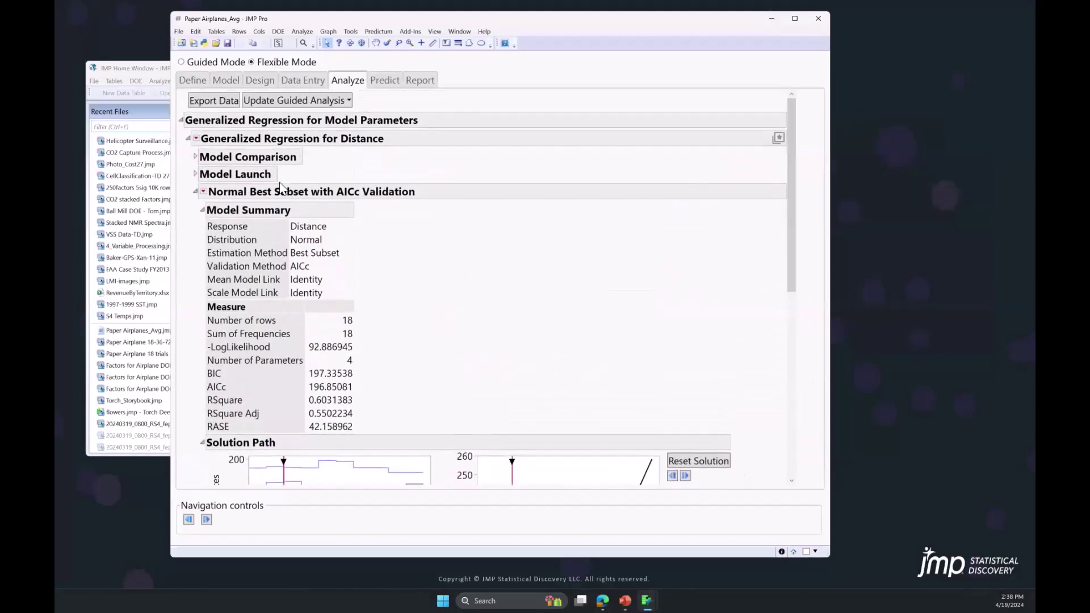
- In the Model Launch settings, set the response distribution to LogNormal and keep Best Subset as the estimation method
click(196, 175)
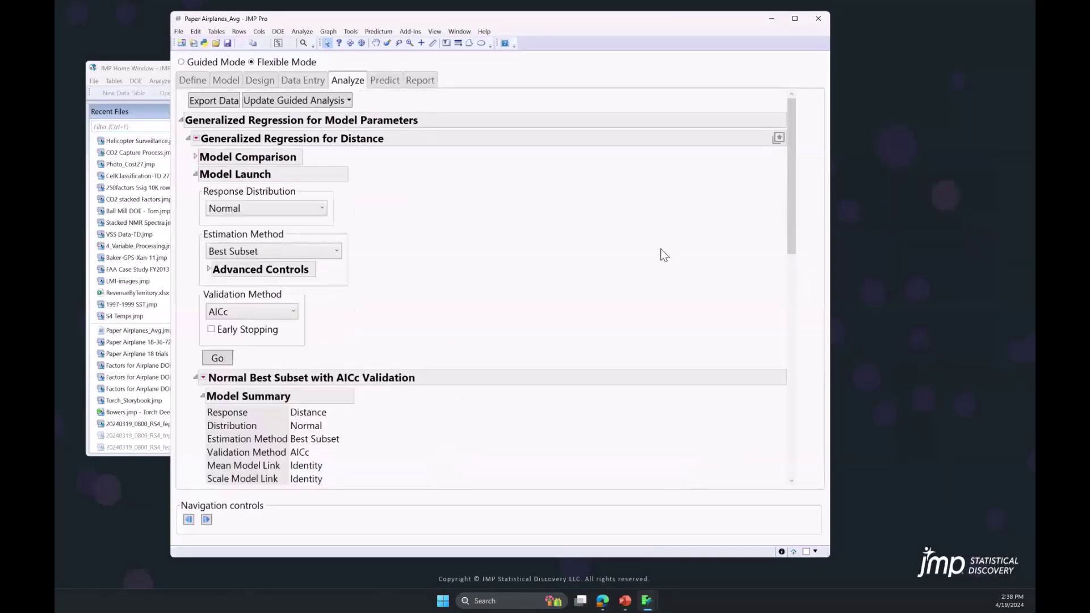
click(322, 209)
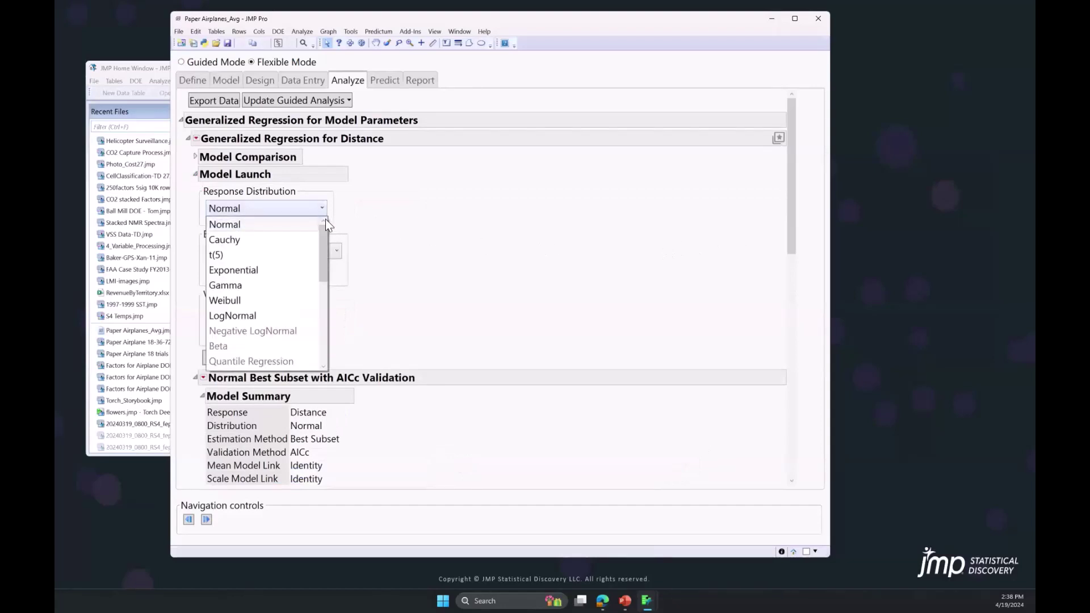
click(285, 313)
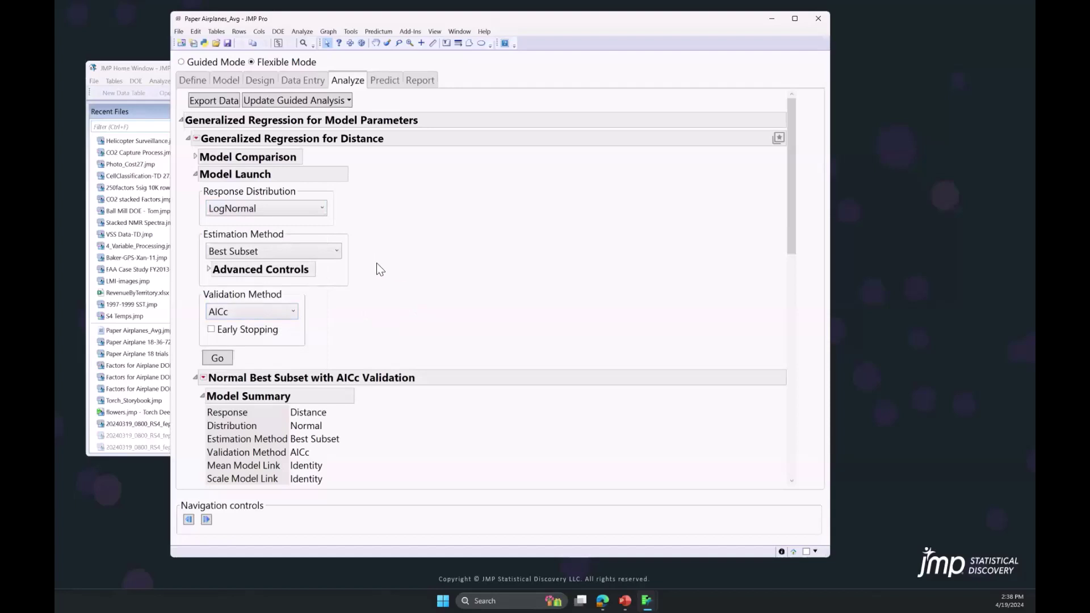
click(335, 253)
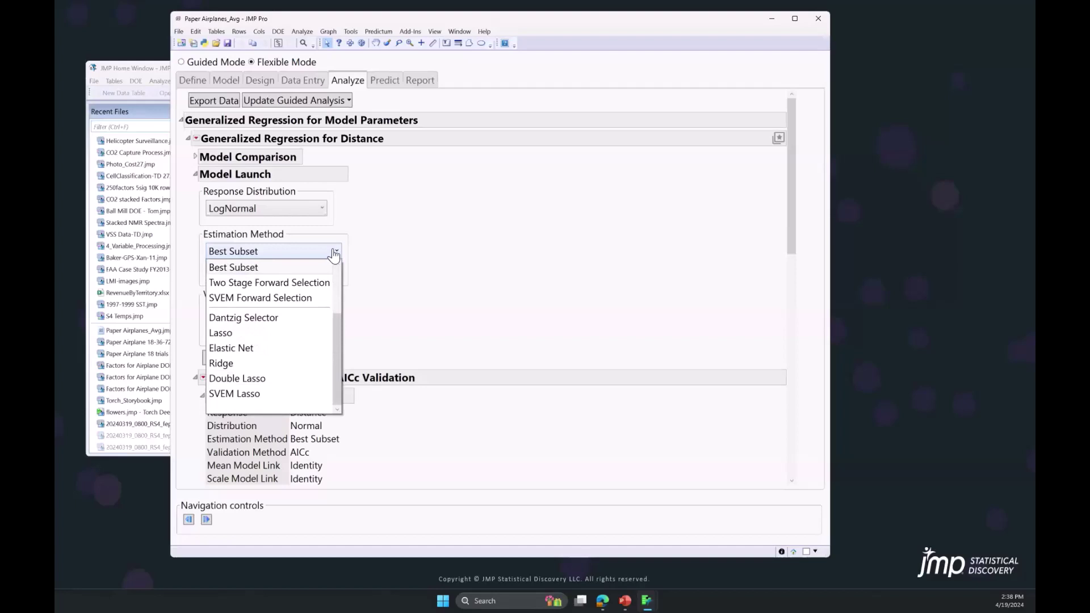
click(301, 265)
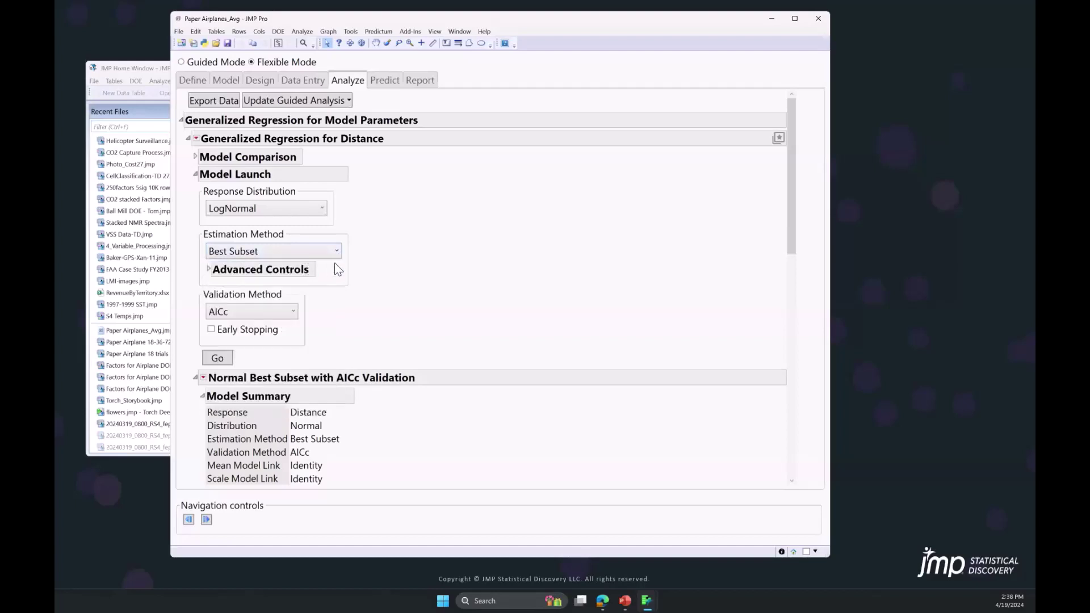
- Enforce effect heredity and force the Plane Length, Paper Weight, Plane Width and Thrower main effects into the model
click(210, 272)
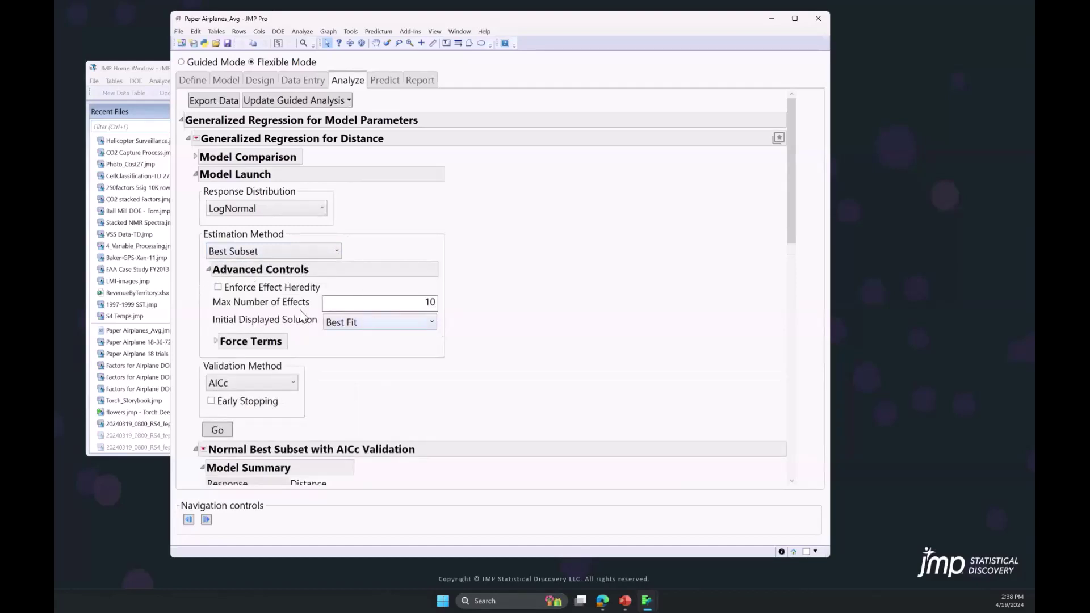
click(217, 288)
click(215, 342)
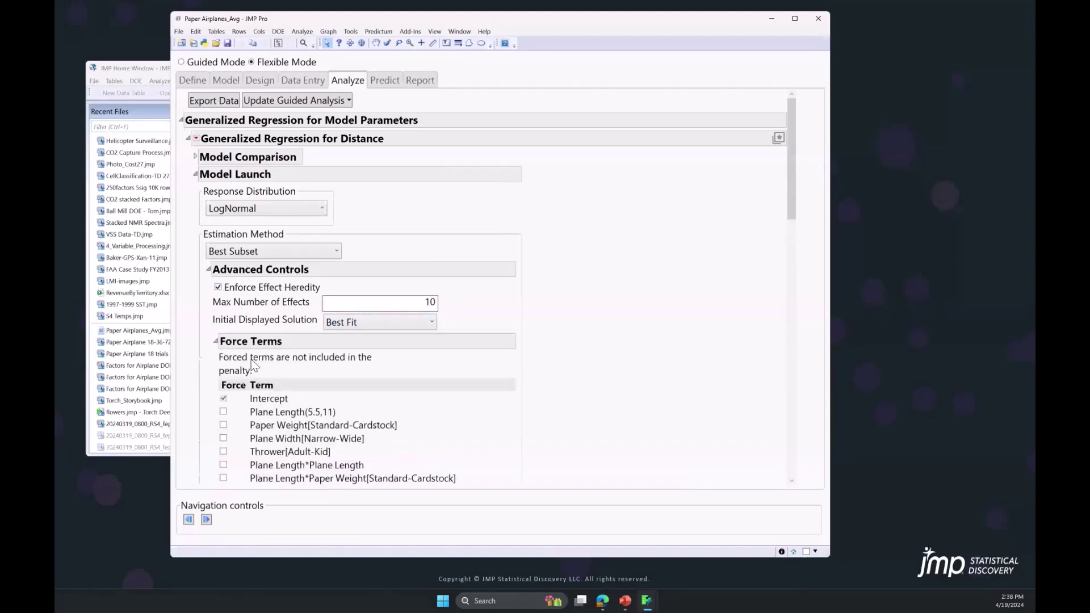
click(223, 411)
click(224, 438)
click(223, 451)
click(223, 425)
- Fit the LogNormal Best Subset model with AICc validation and show the Model Comparison table
drag(792, 211, 819, 275)
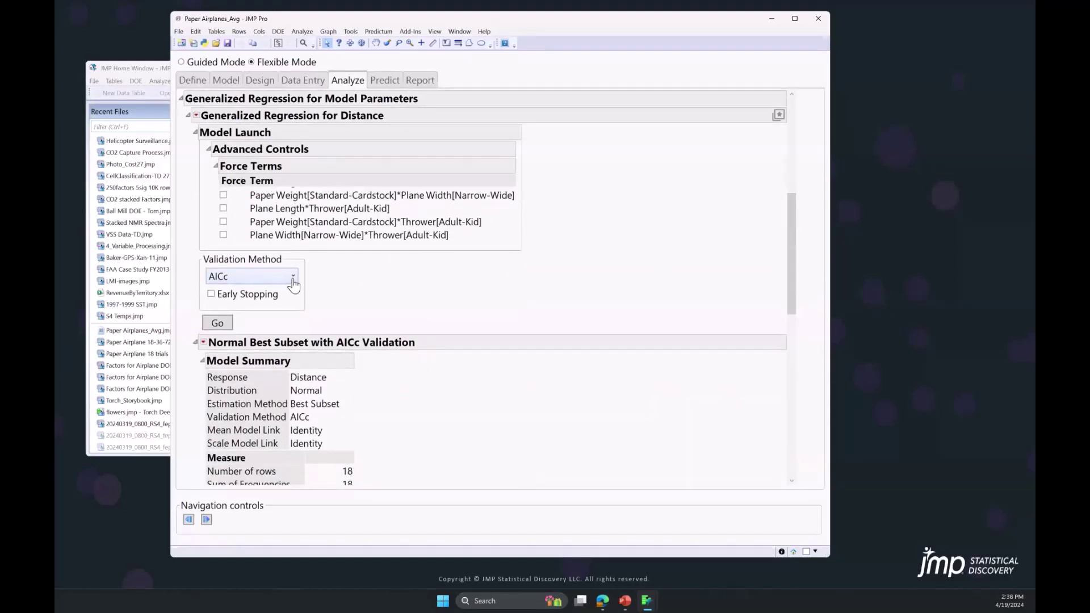
click(294, 285)
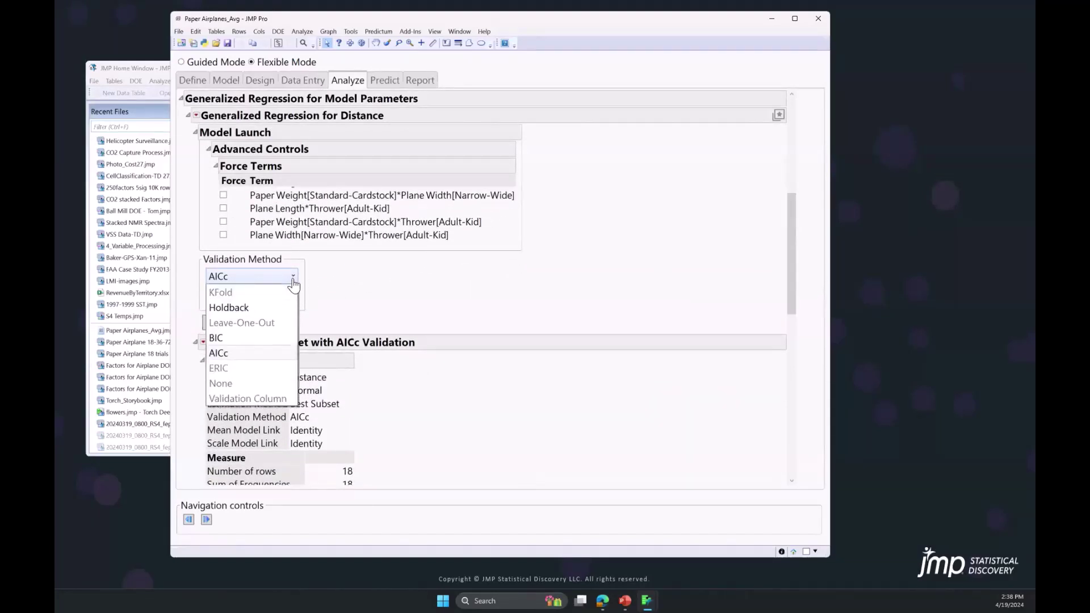
click(268, 354)
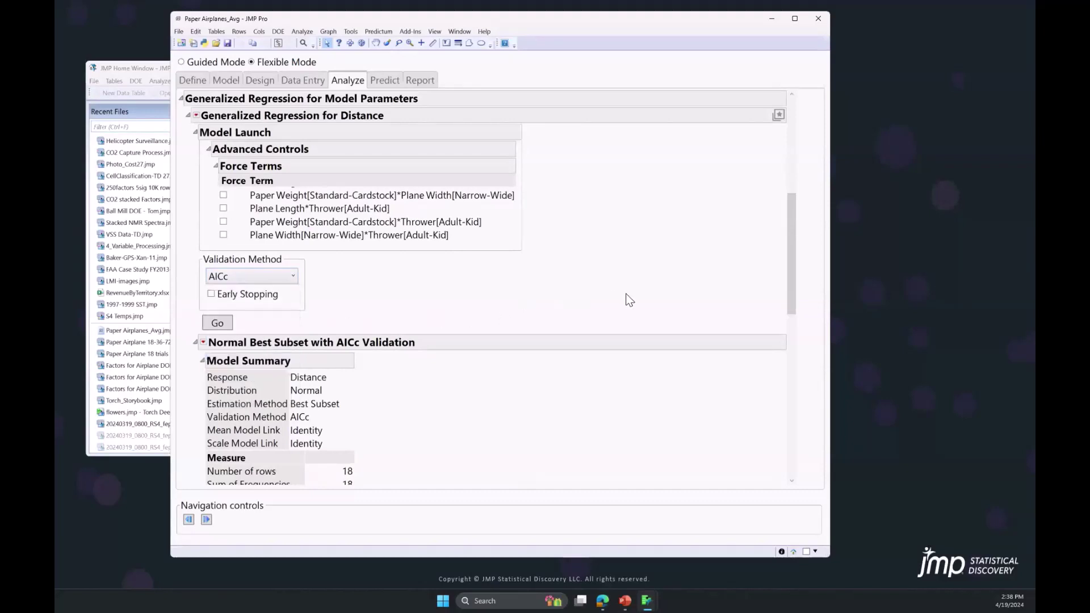
click(218, 324)
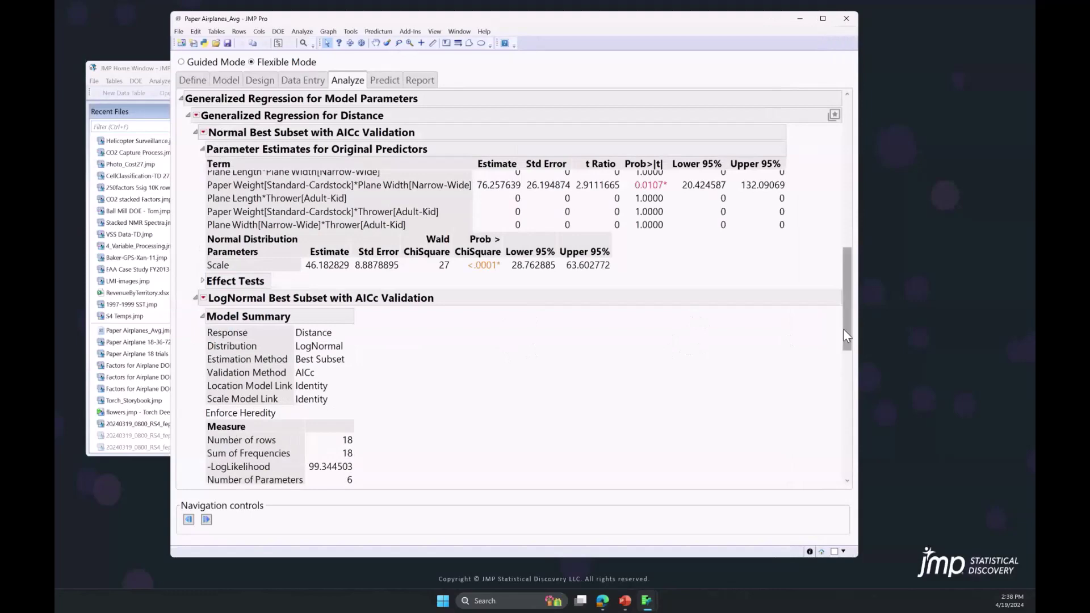
drag(846, 331, 856, 148)
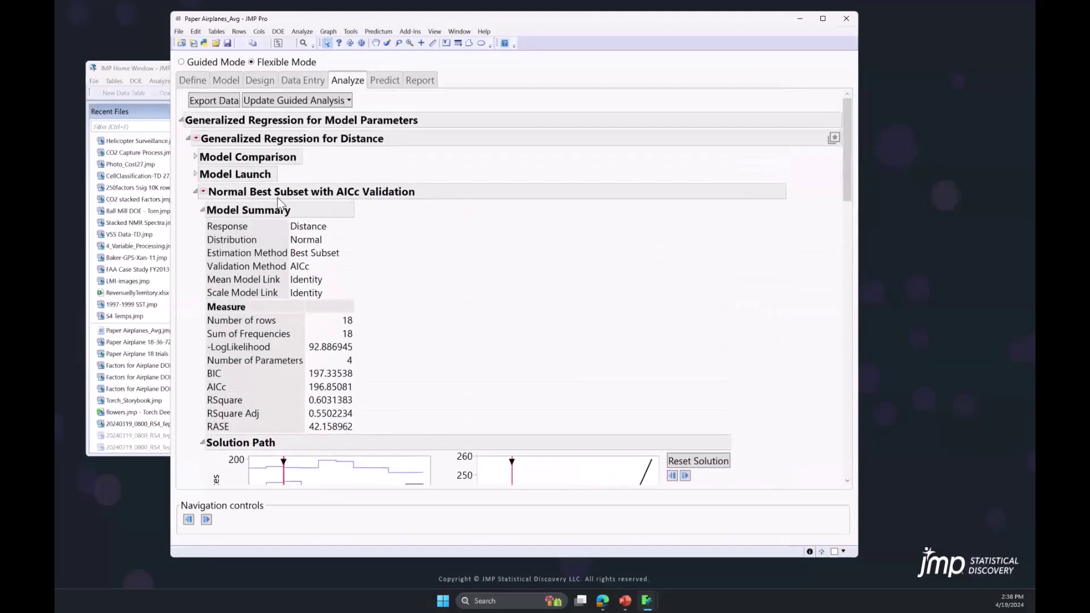
click(194, 157)
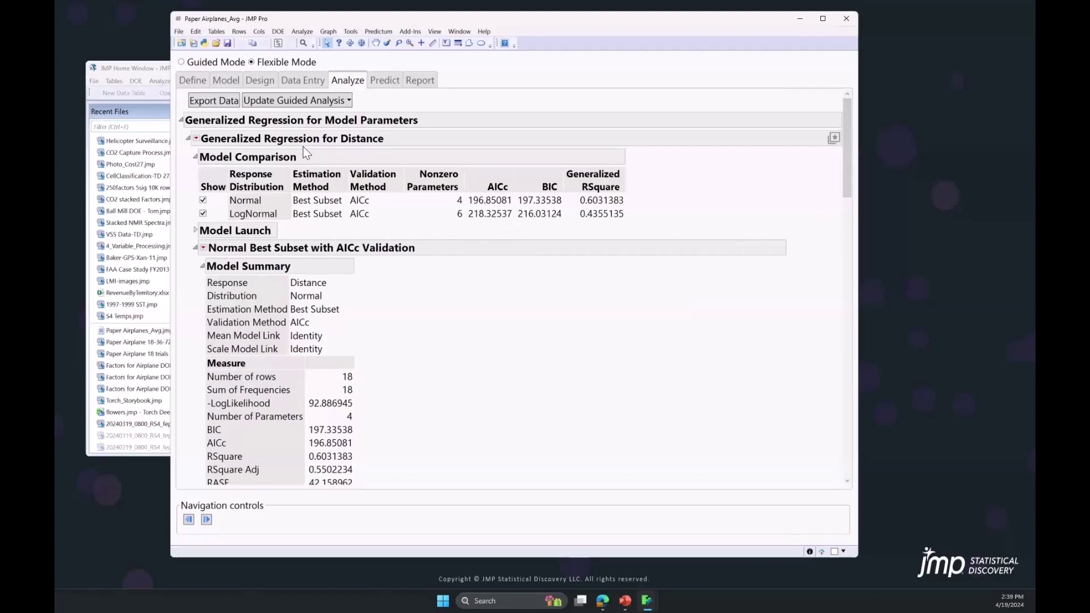
- Fit another Best Subset model with a Normal response distribution, keeping the forced main effects and AICc validation
click(194, 230)
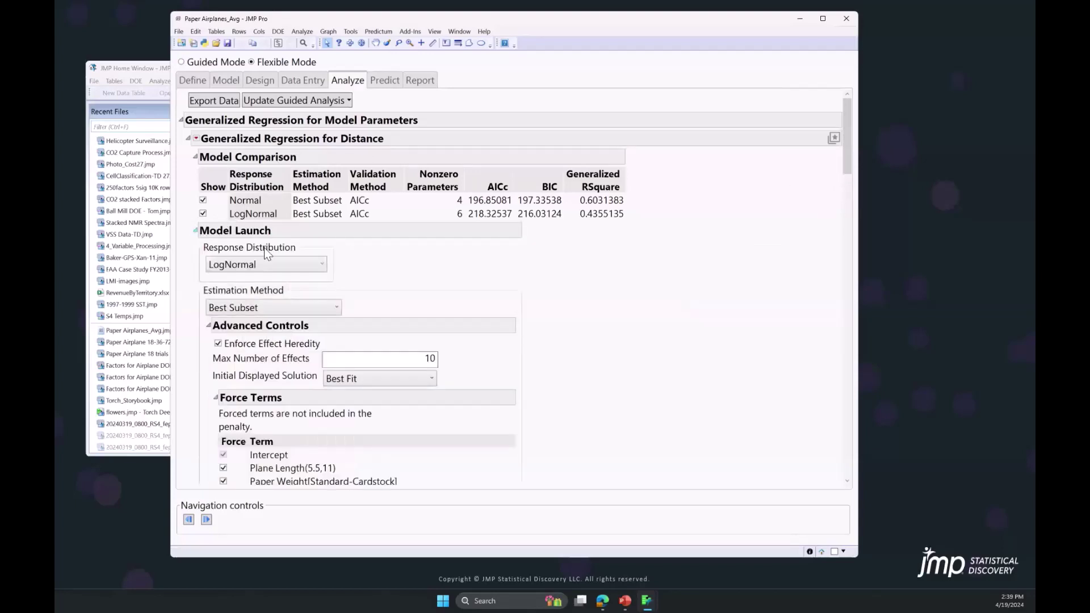
click(318, 272)
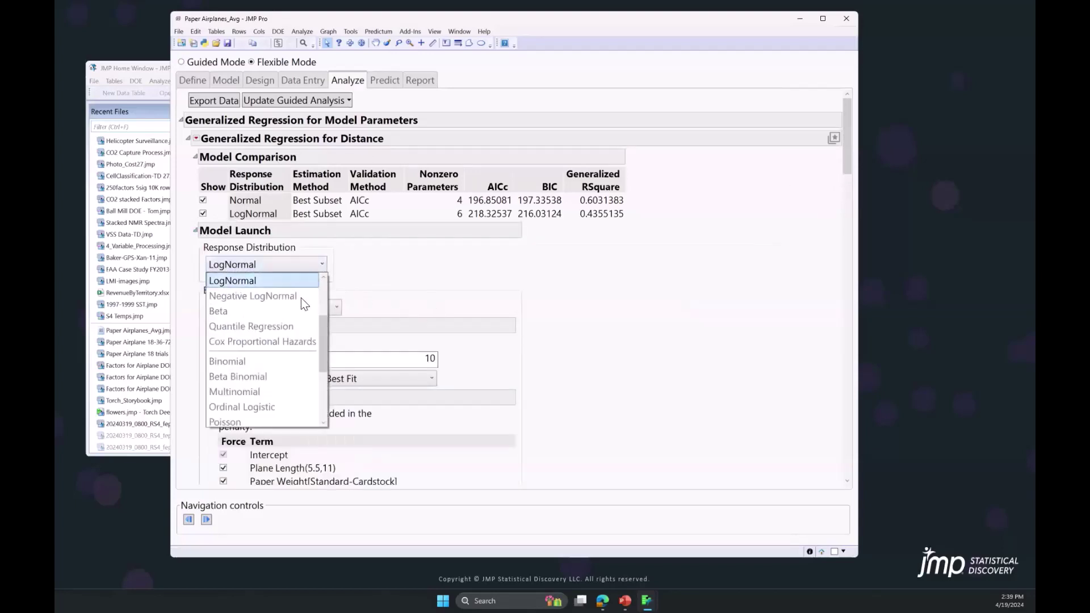
scroll(301, 296, up, 2)
click(279, 278)
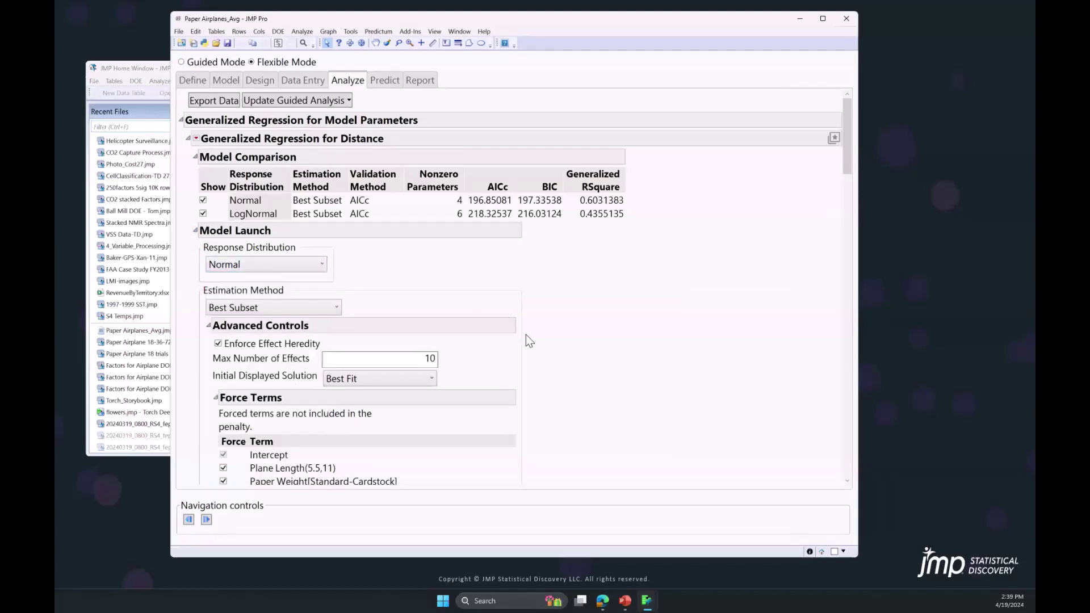
scroll(528, 338, down, 10)
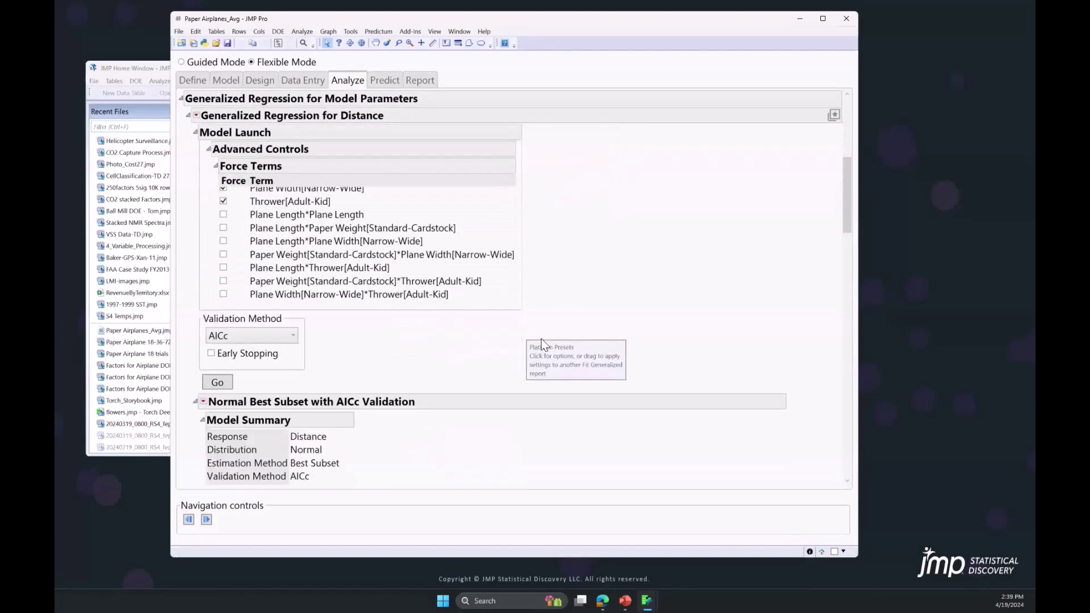
scroll(544, 341, down, 3)
scroll(549, 341, up, 3)
click(219, 384)
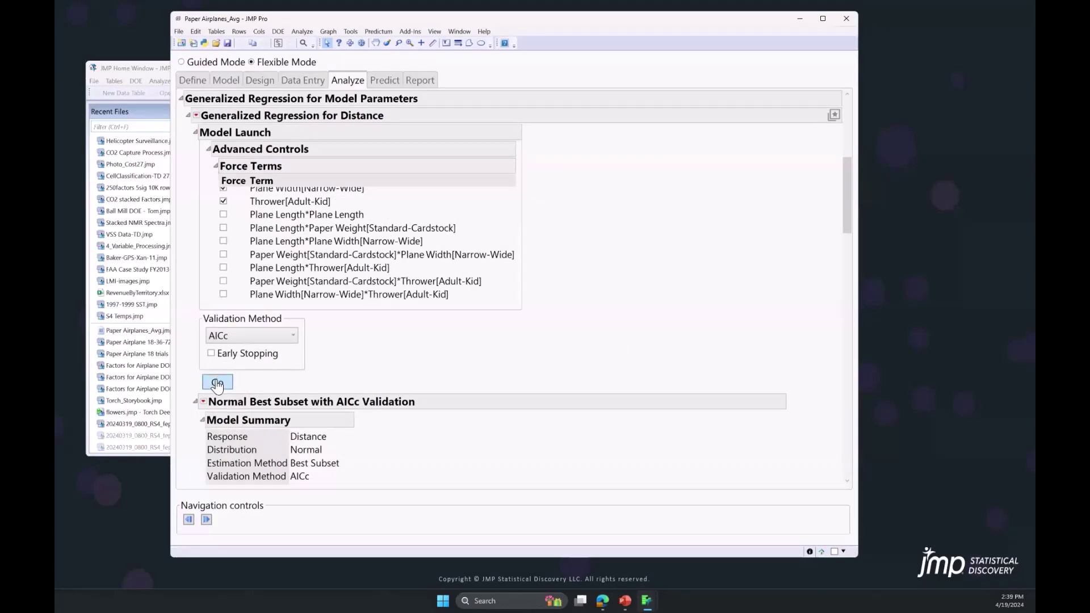
- Compare the AICc and Generalized RSquare values of the fits in the Model Comparison table, circling them on screen
drag(847, 359, 860, 115)
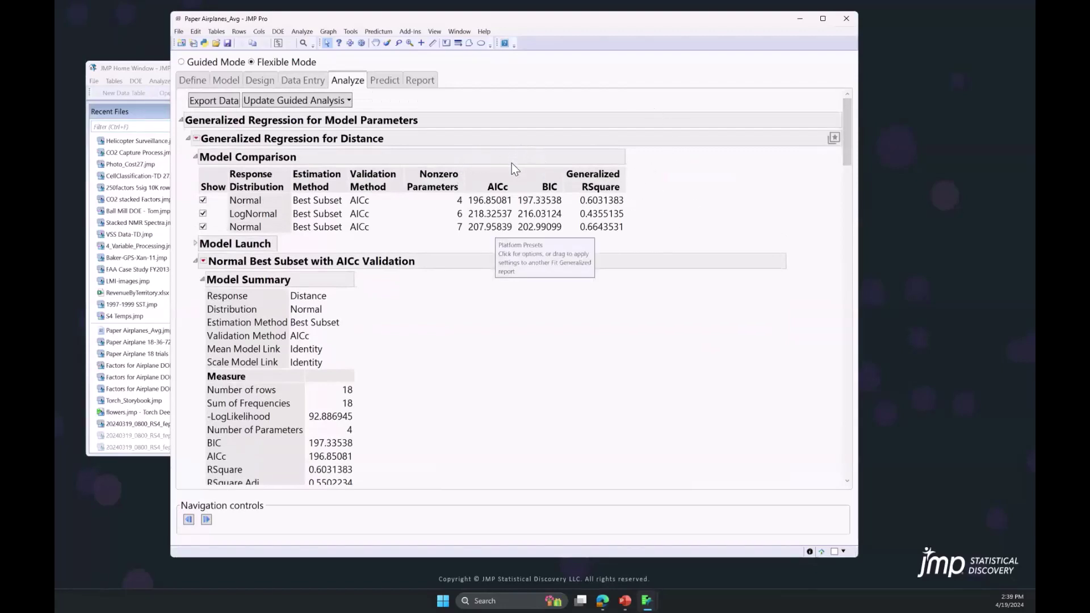
mouse_move(681, 179)
mouse_down()
mouse_move(445, 155)
mouse_move(499, 228)
mouse_move(518, 187)
mouse_move(464, 194)
mouse_move(517, 207)
mouse_move(507, 187)
mouse_up()
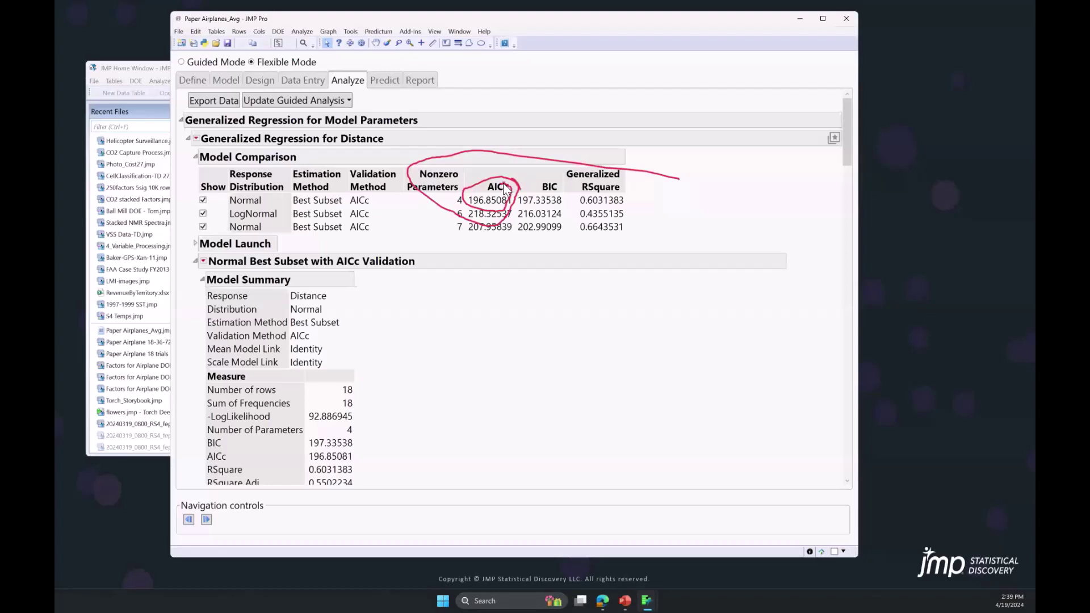
mouse_move(659, 199)
mouse_down()
mouse_move(593, 196)
mouse_move(580, 211)
mouse_move(636, 212)
mouse_move(661, 197)
mouse_up()
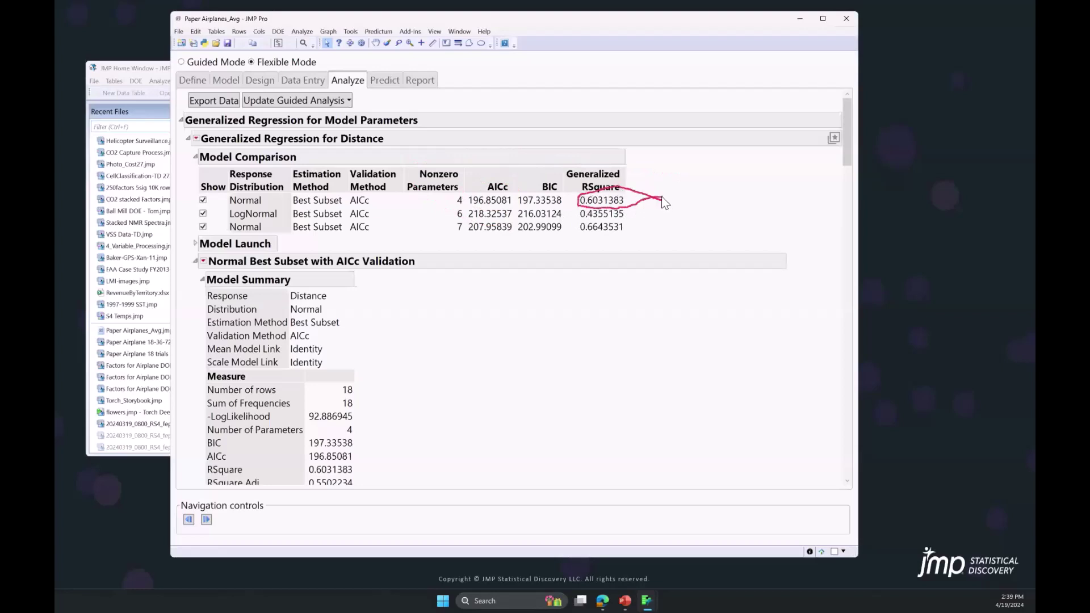
drag(575, 234, 627, 233)
key(Escape)
- Look through the fitted model reports and the options available for the Generalized Regression for Distance
drag(845, 130, 903, 482)
drag(912, 395, 869, 115)
click(196, 140)
click(358, 161)
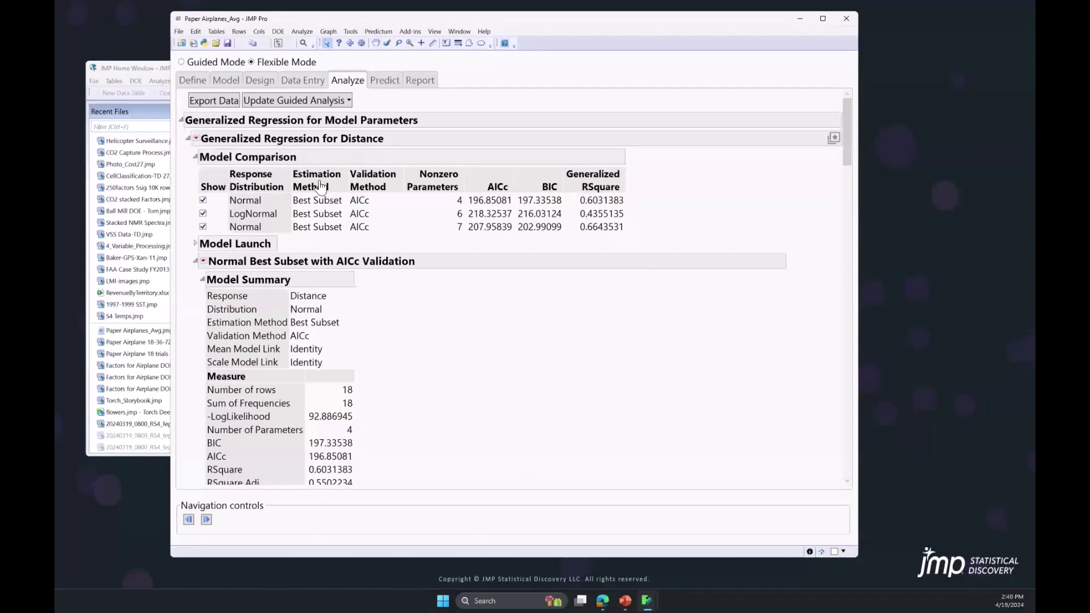
- Add the Prediction Profiler to the fitted Distance models and compare the profilers across the report
click(204, 262)
mouse_move(263, 372)
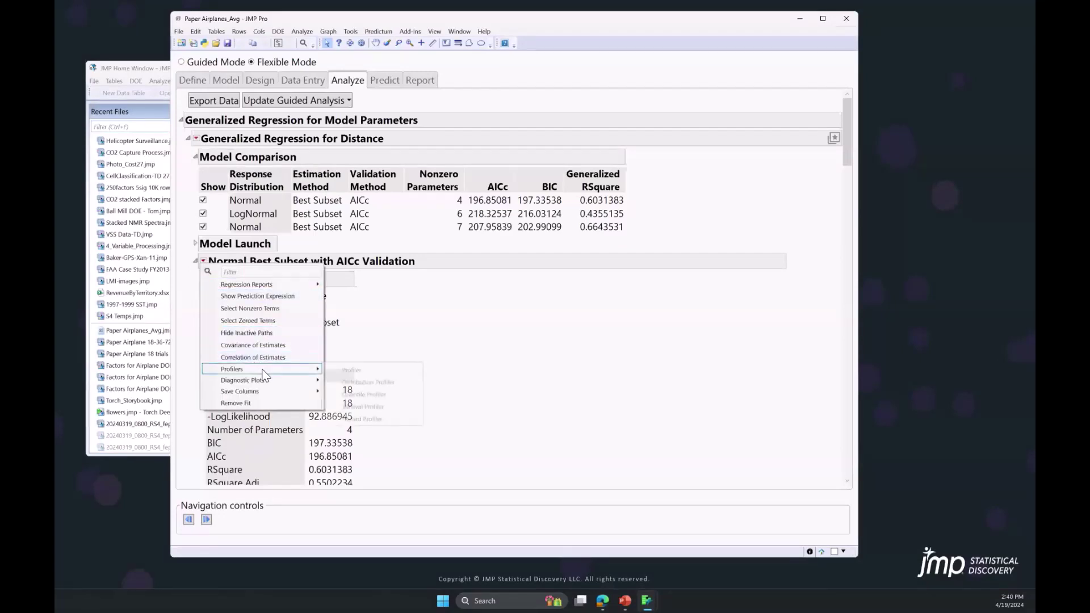
click(454, 335)
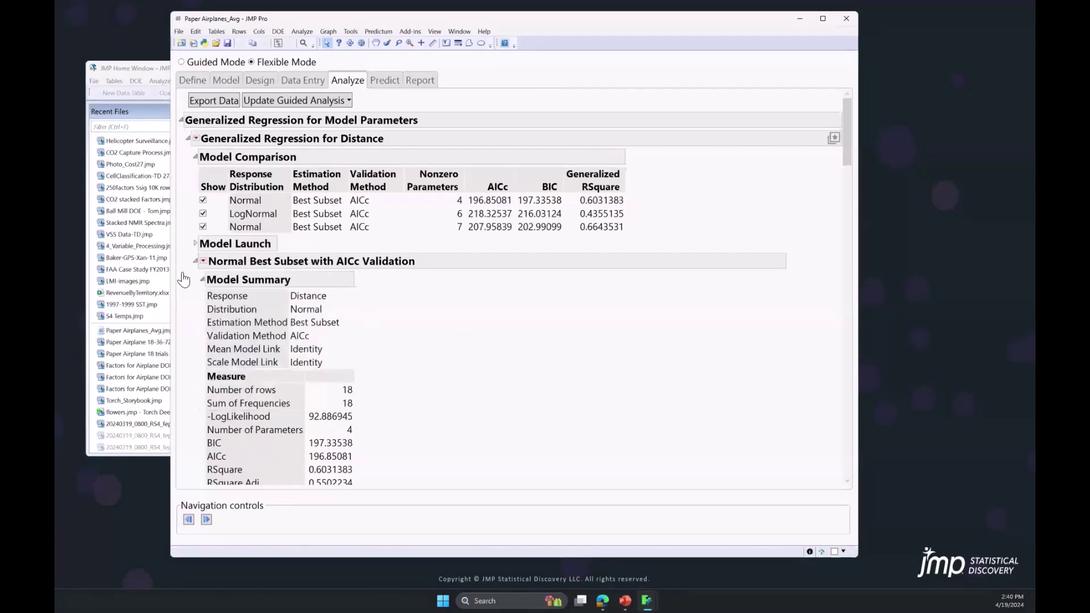
click(203, 262)
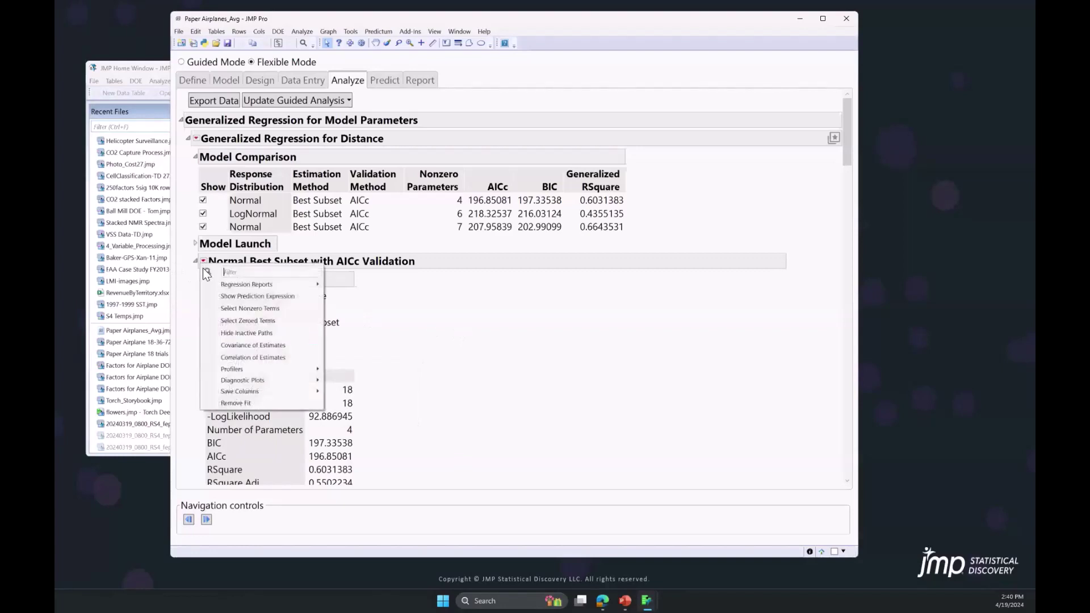
mouse_move(308, 370)
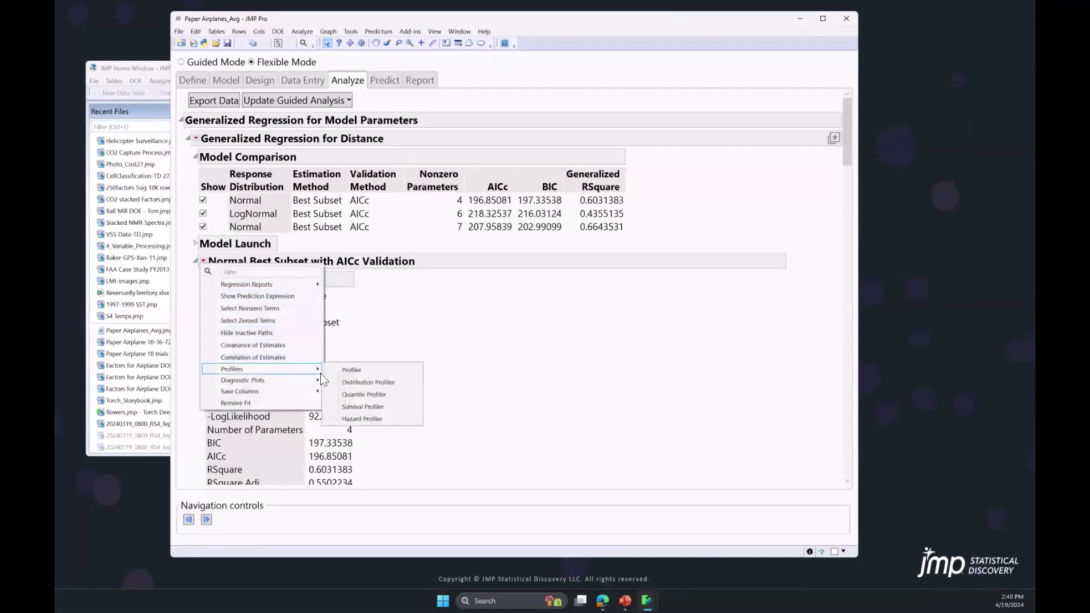
click(359, 372)
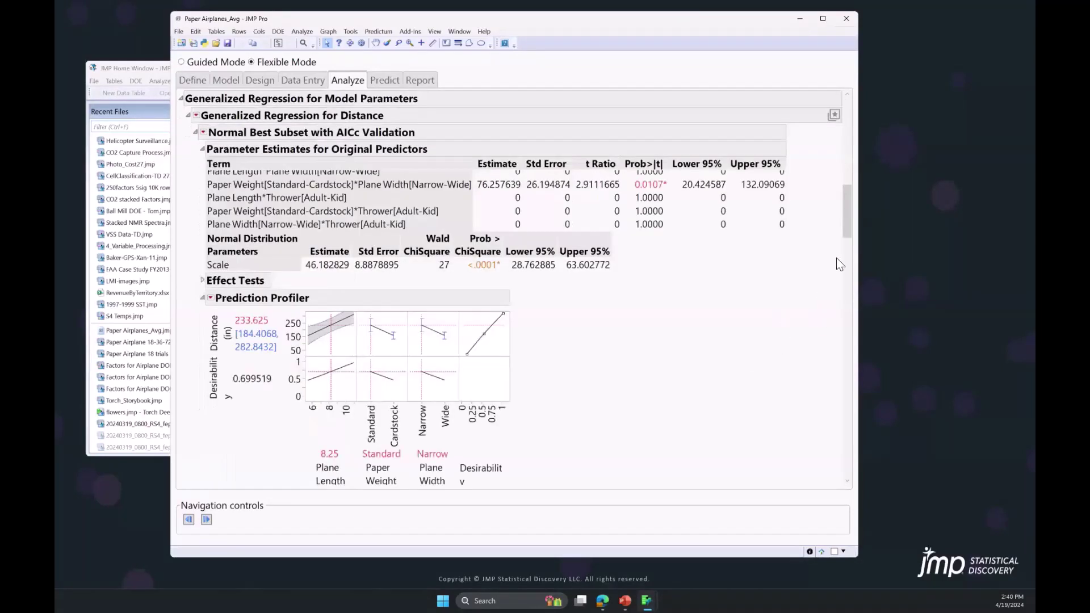
drag(847, 228, 875, 484)
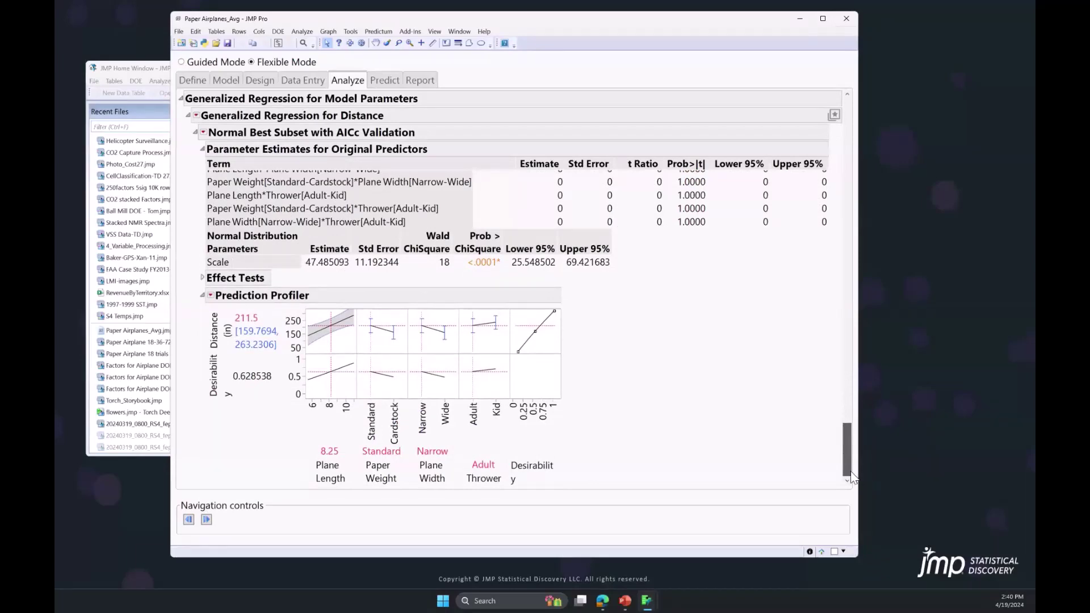
drag(830, 463, 762, 81)
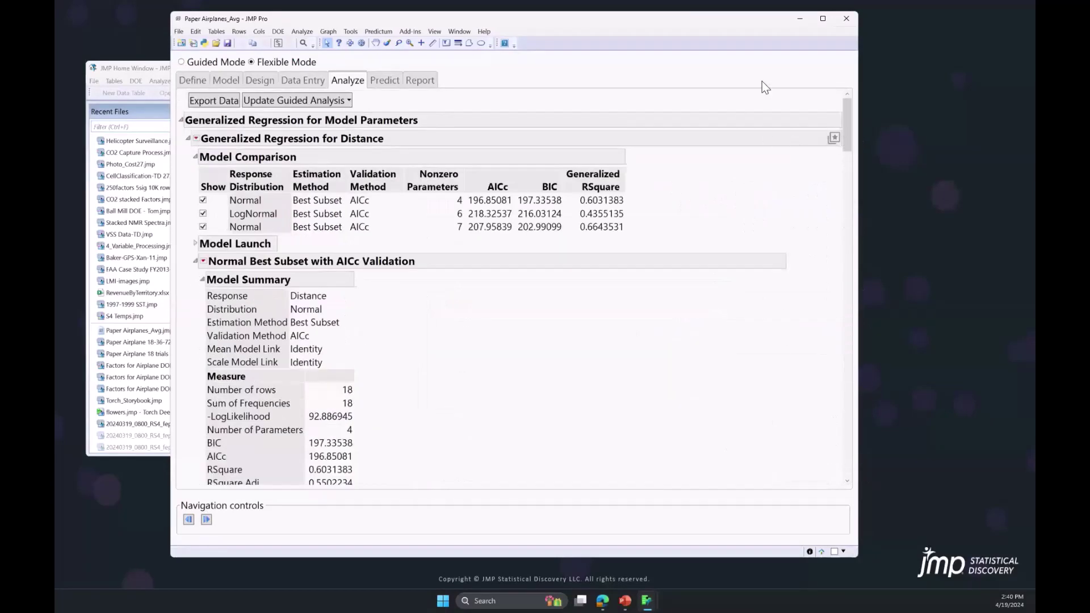
- Minimize the study window and switch to PowerPoint to review the "Easy DOE Paper Airplane 2.0 – Flexible Mode" slide, then minimize it
click(800, 19)
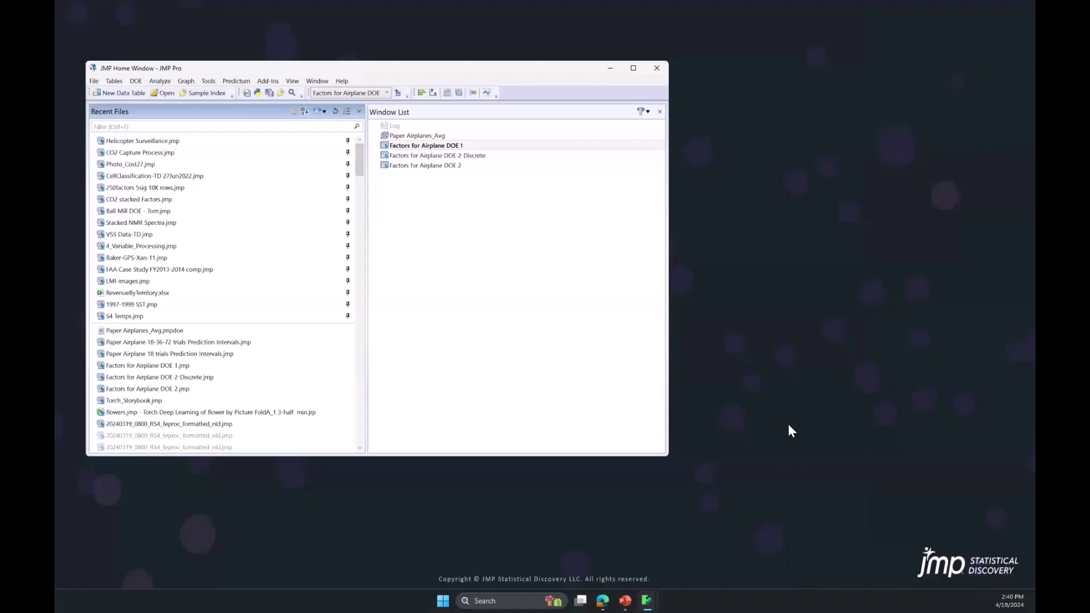
click(626, 601)
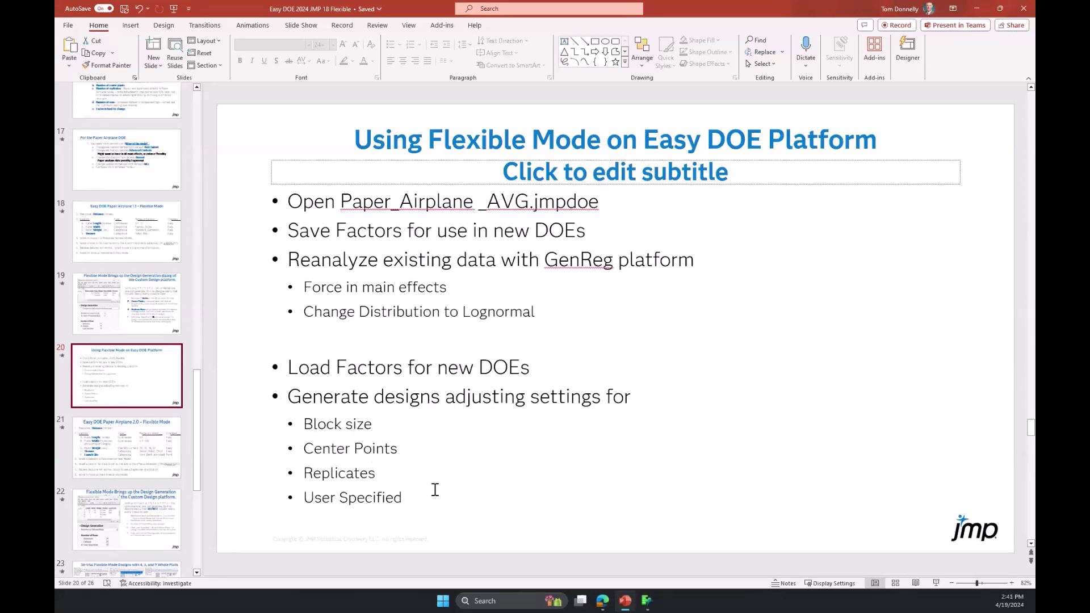
key(Page_Down)
key(Page_Up)
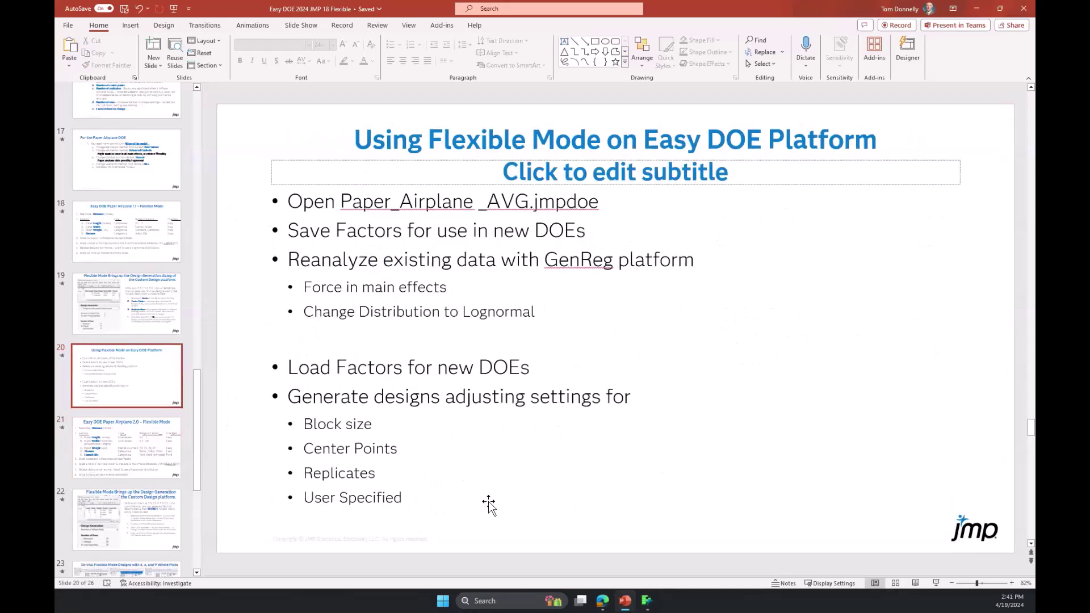
key(Page_Down)
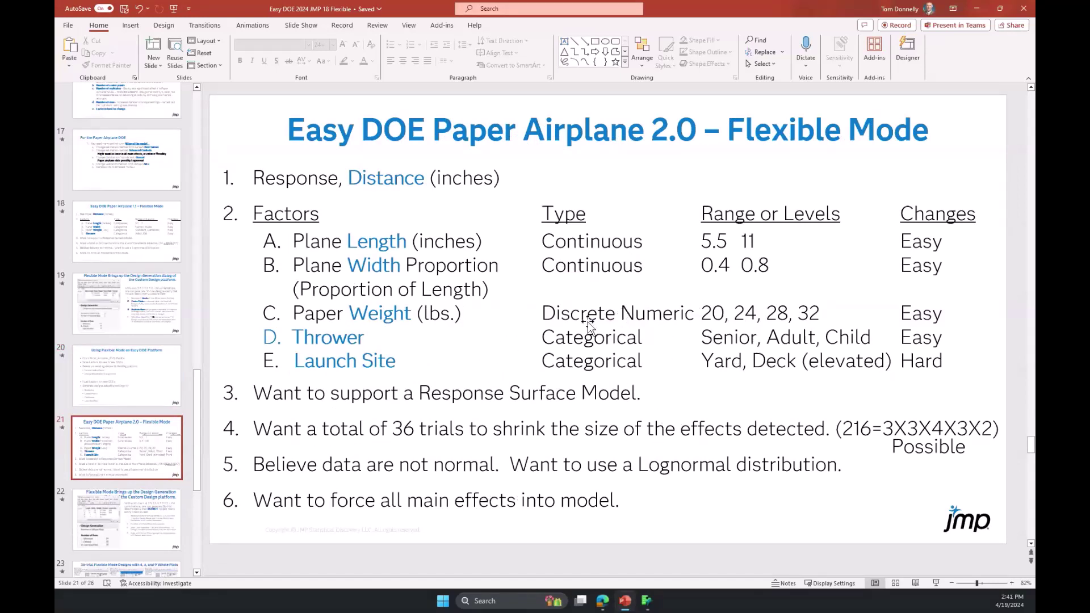
click(977, 8)
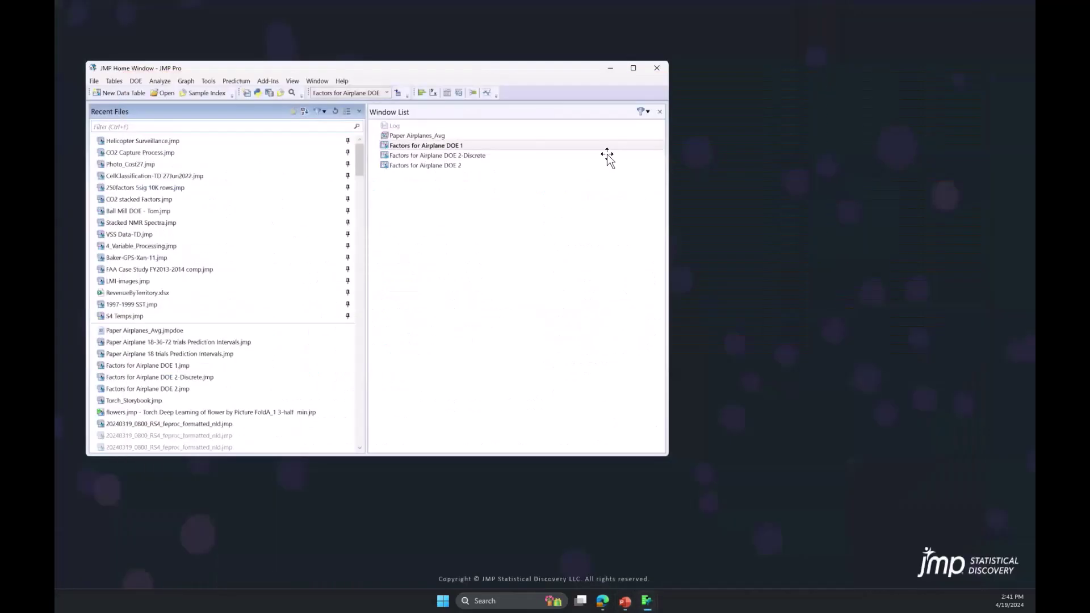
- Bring up the Factors for Airplane DOE 1 table and minimize the JMP Home Window behind it
click(441, 145)
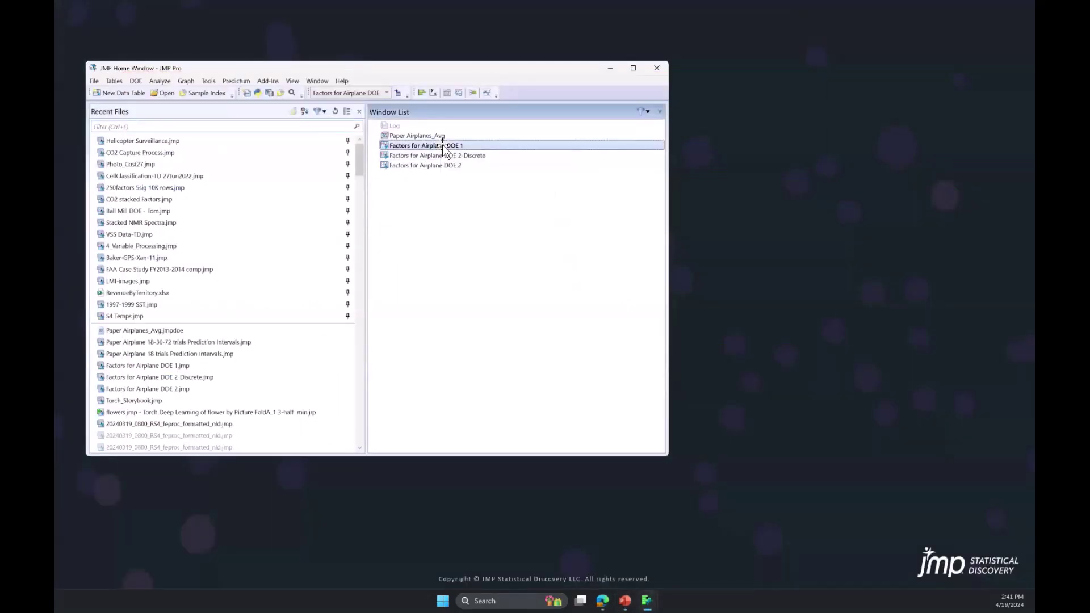
double_click(443, 145)
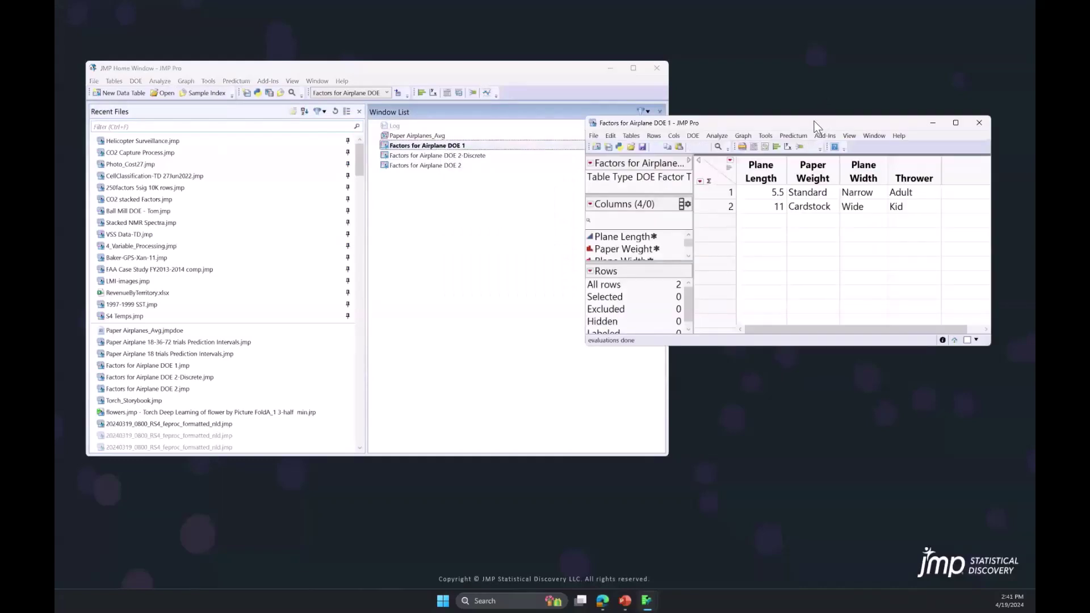
drag(817, 126, 792, 139)
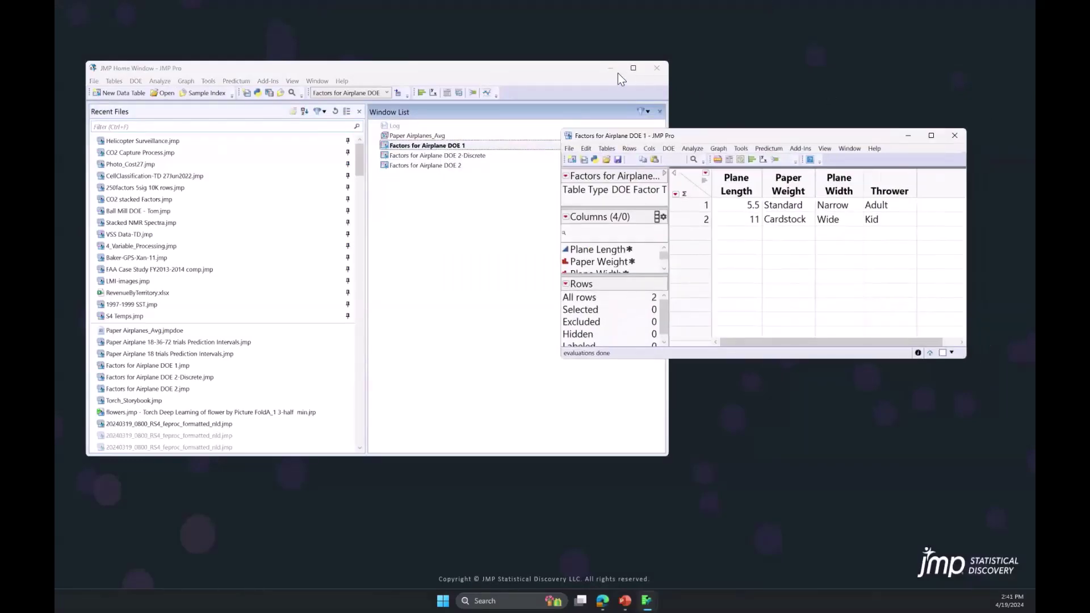
click(611, 68)
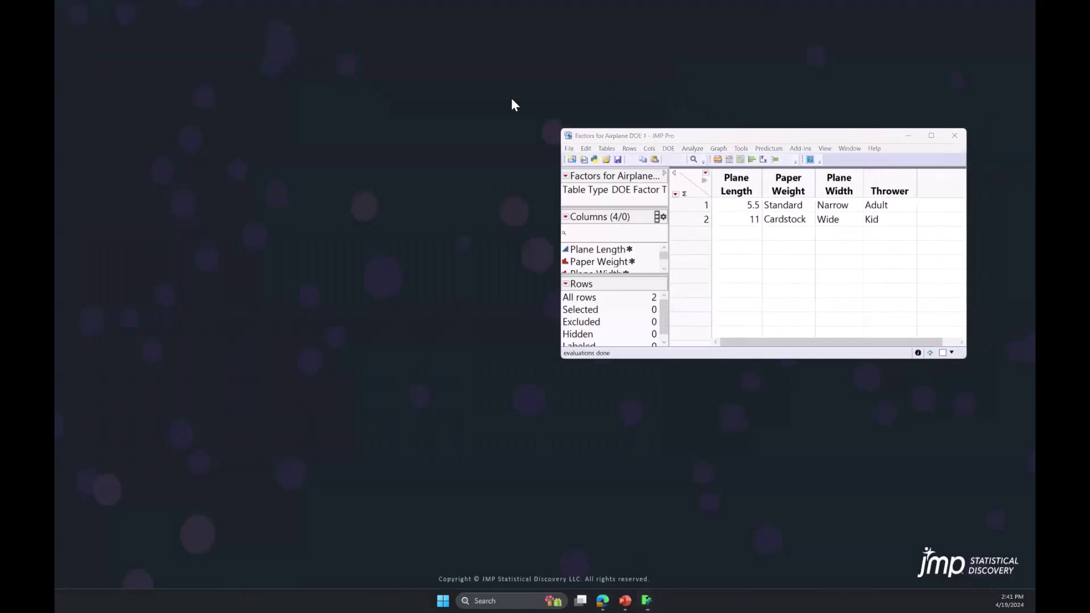
drag(786, 141, 410, 75)
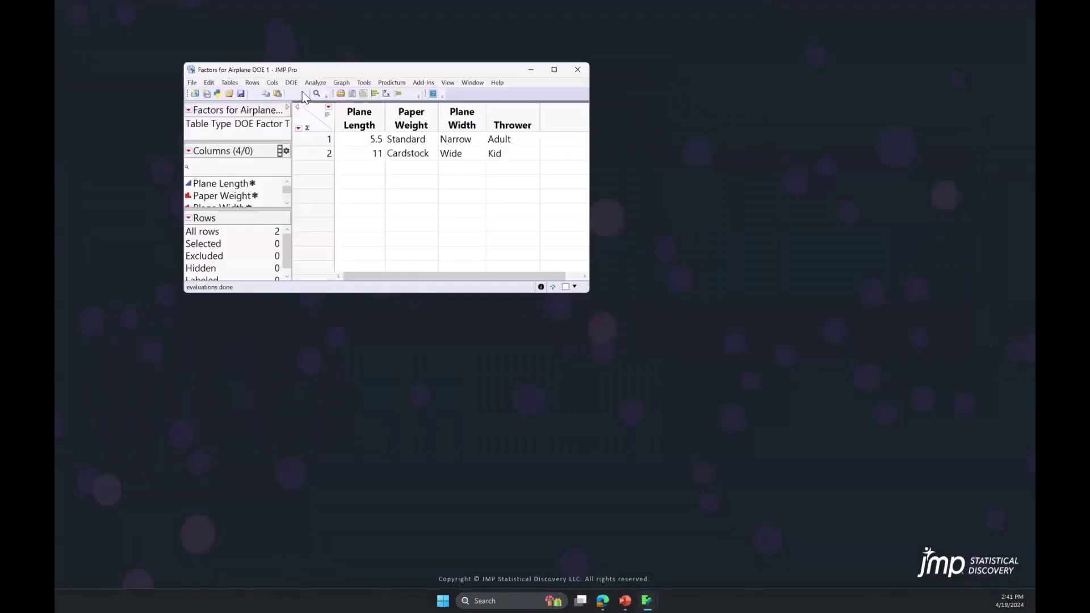
- Start a new Easy DOE and load its factors from the Factors for Airplane DOE 1 table
click(291, 82)
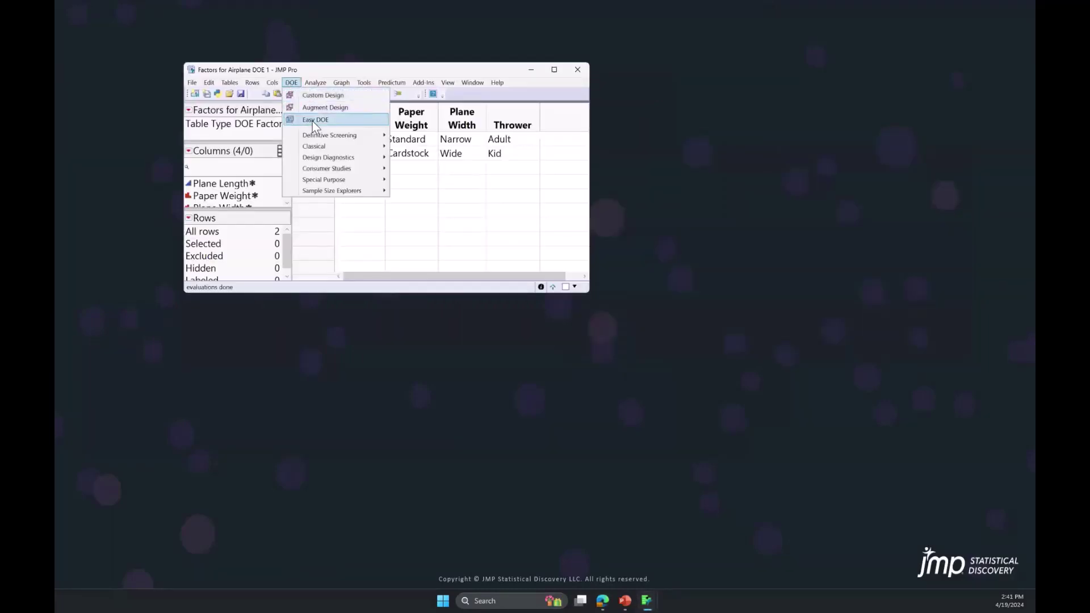
click(312, 121)
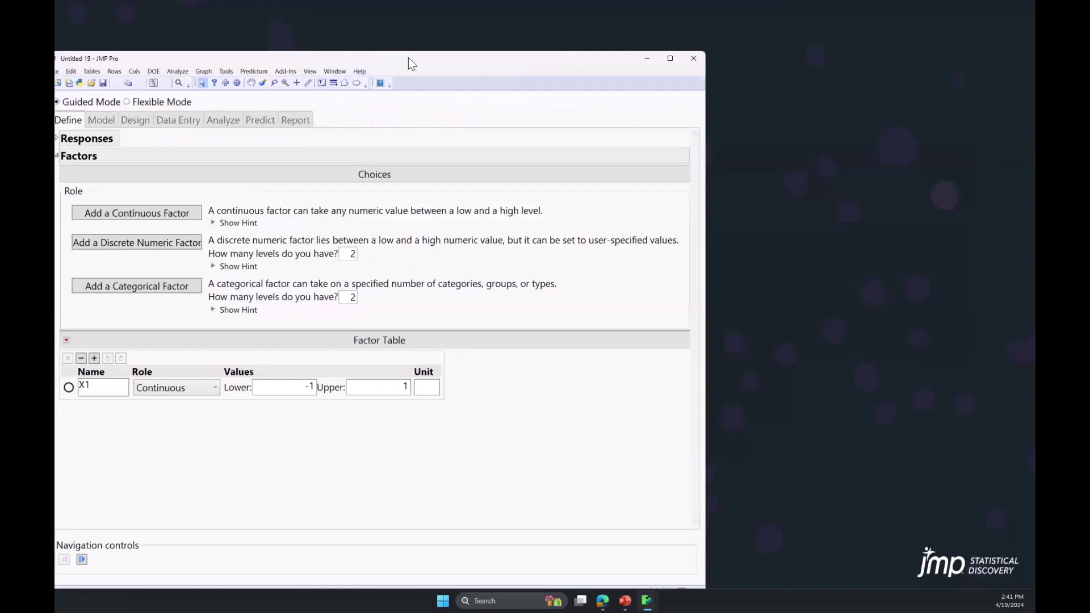
drag(407, 57, 448, 38)
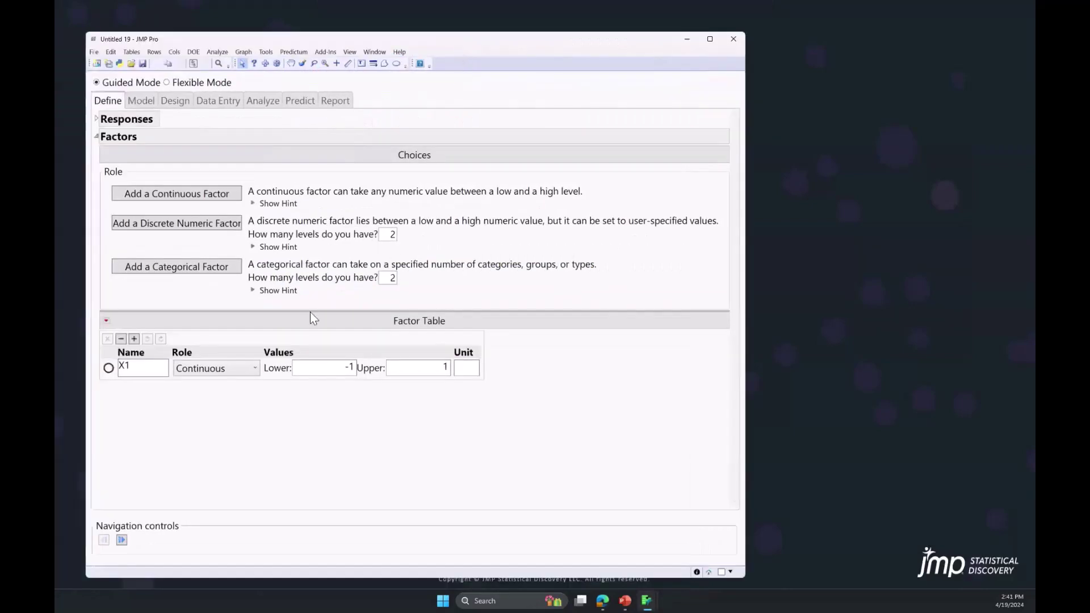
click(107, 321)
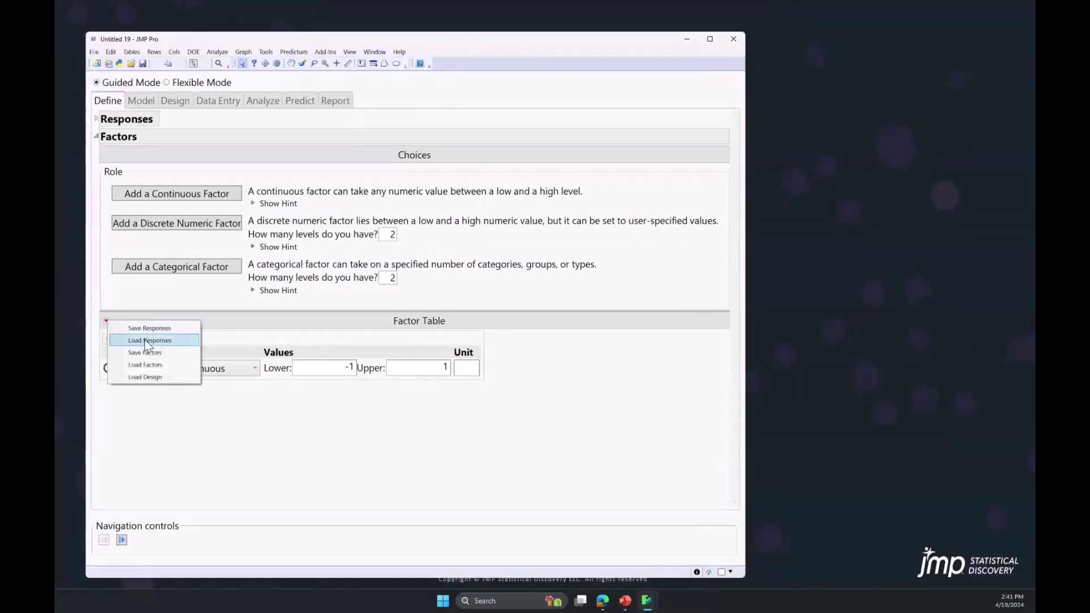
click(156, 367)
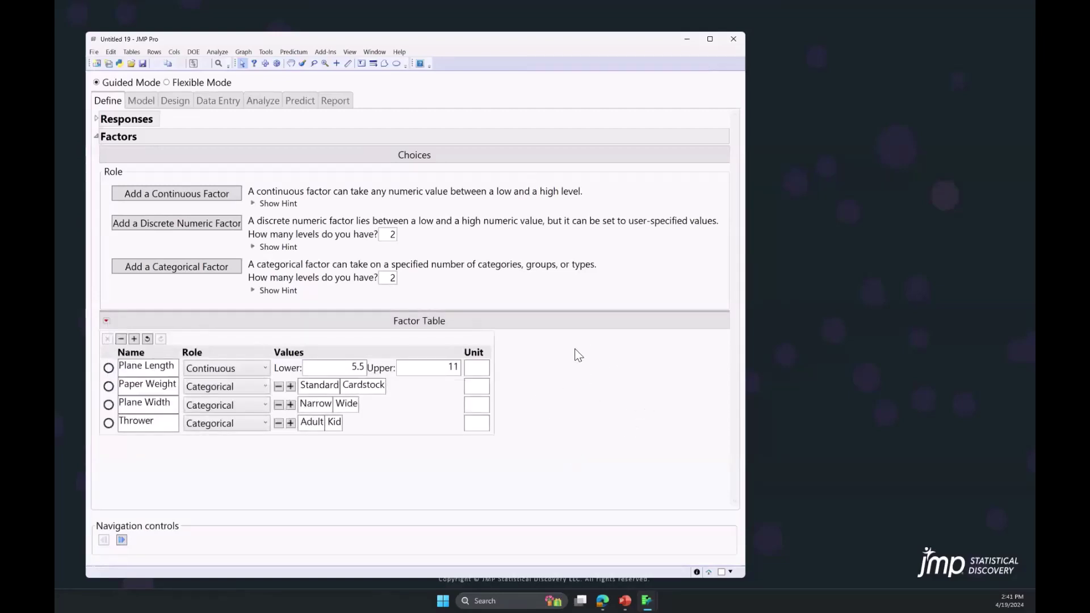
- Name the response Distance and set its units to inches, keeping the Maximize goal
click(96, 119)
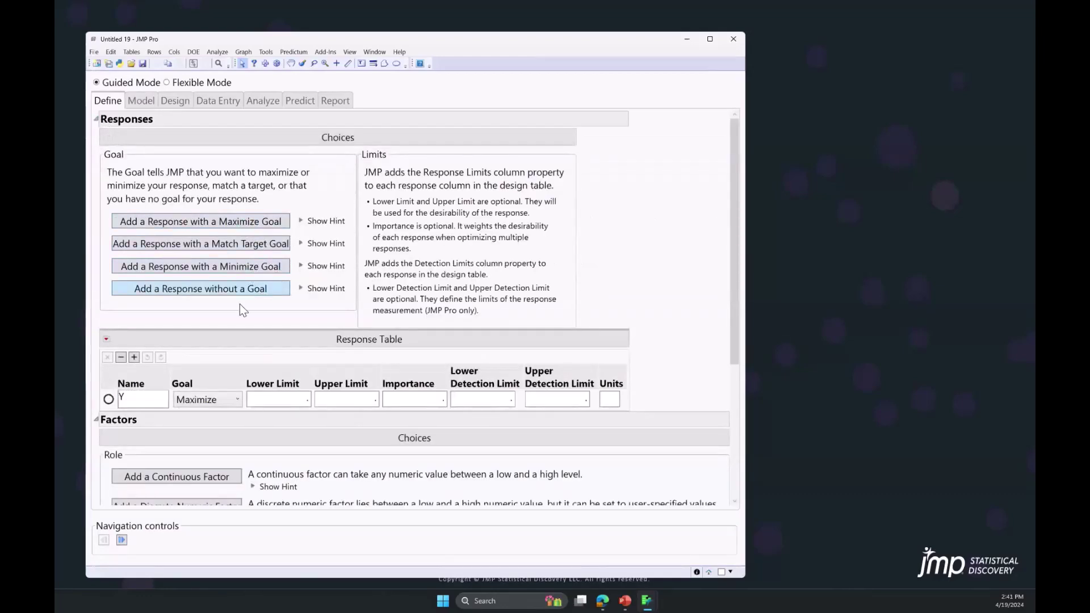
click(147, 396)
text(Distance)
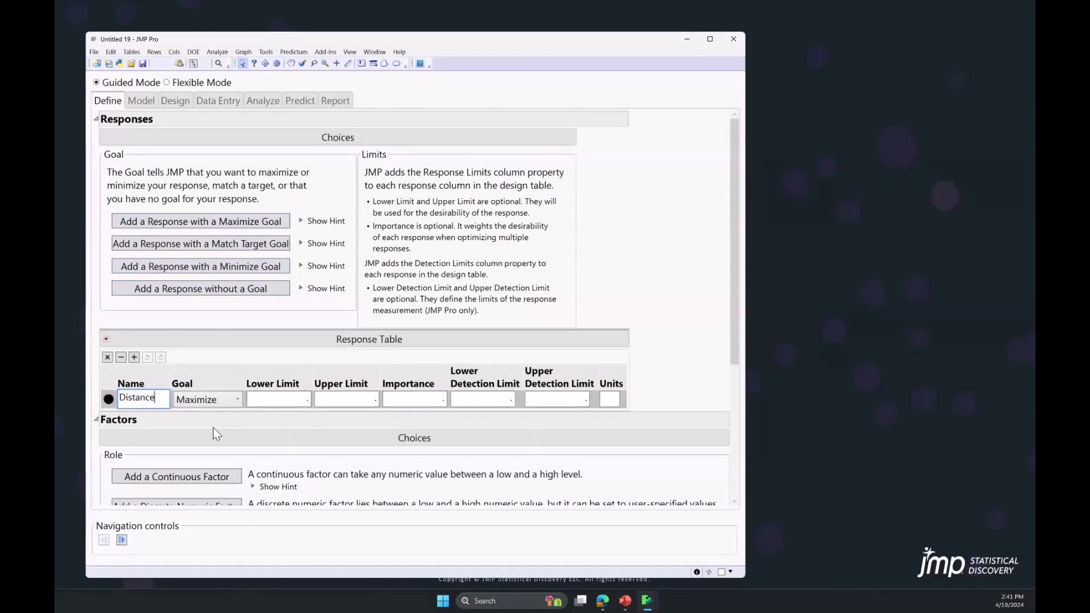
click(609, 400)
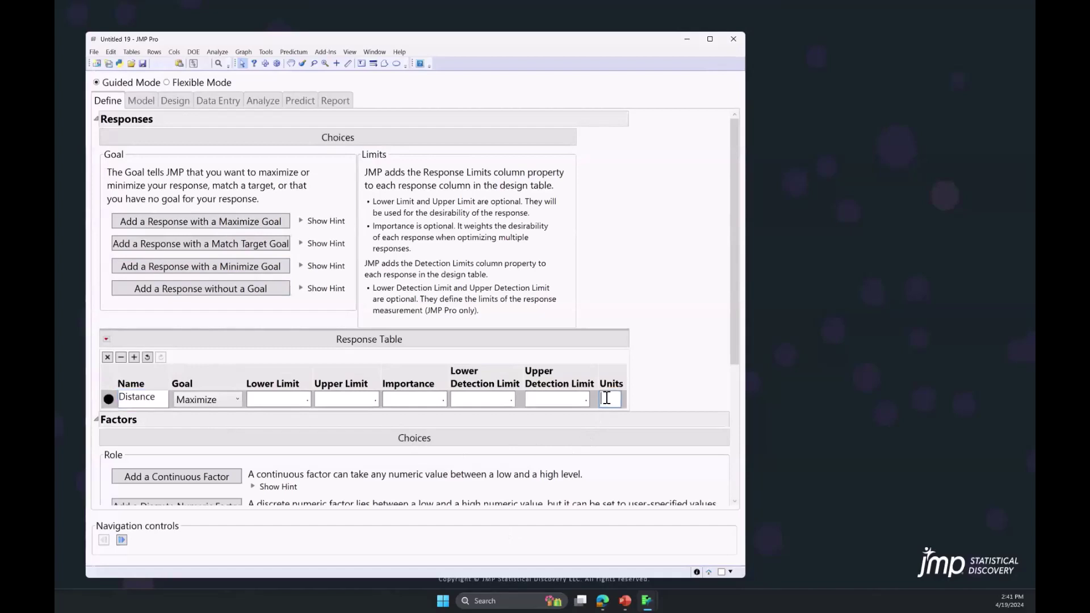
text(inches)
click(665, 353)
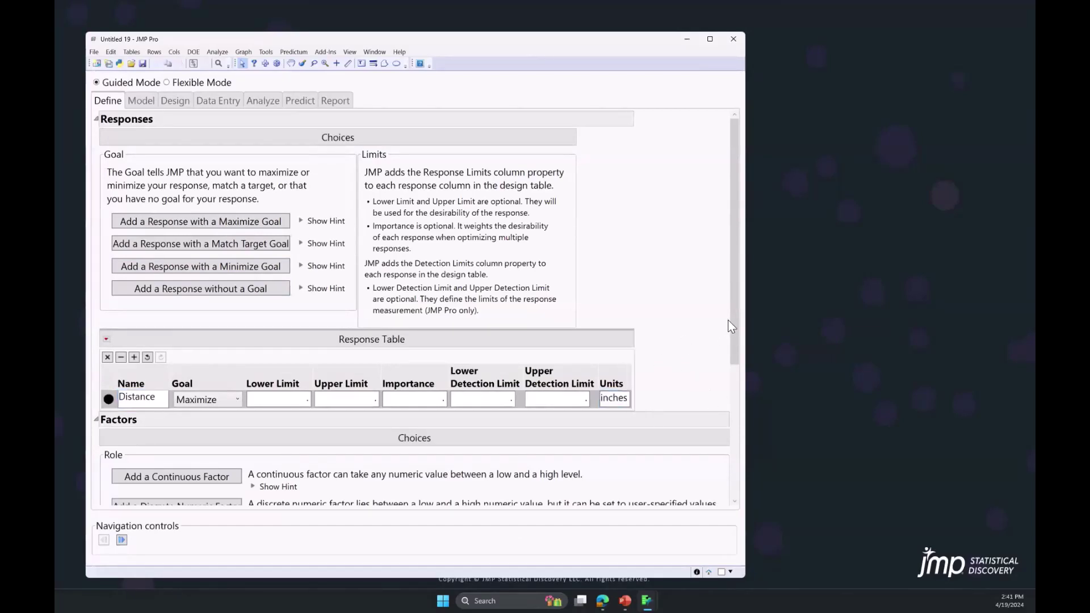
- Choose the model with all main effects, two-factor interactions and quadratics, and generate the 18-run design
drag(735, 352, 733, 485)
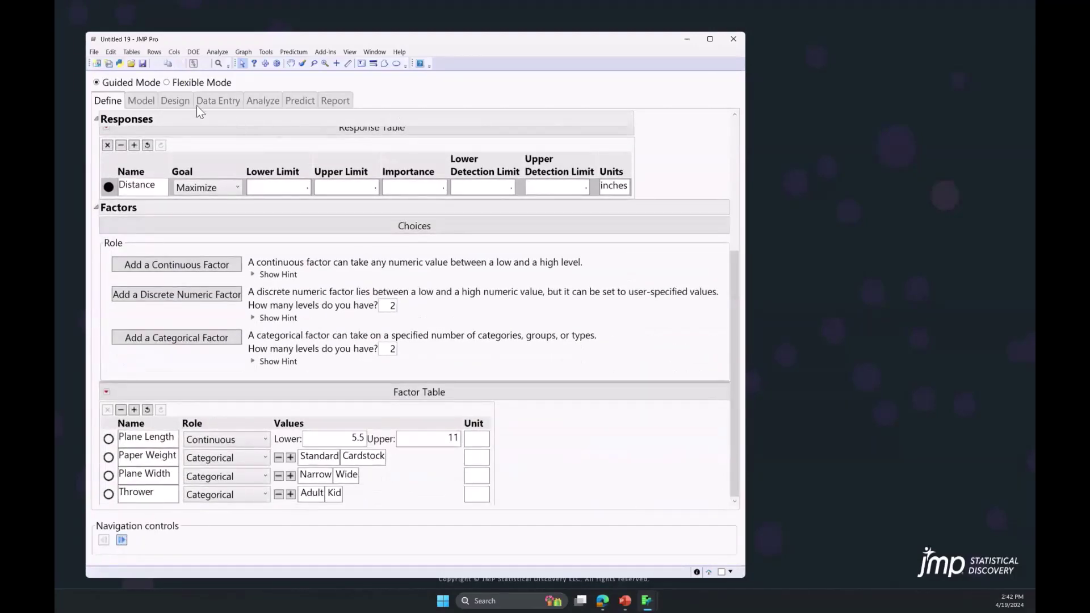
click(121, 542)
click(116, 259)
click(178, 100)
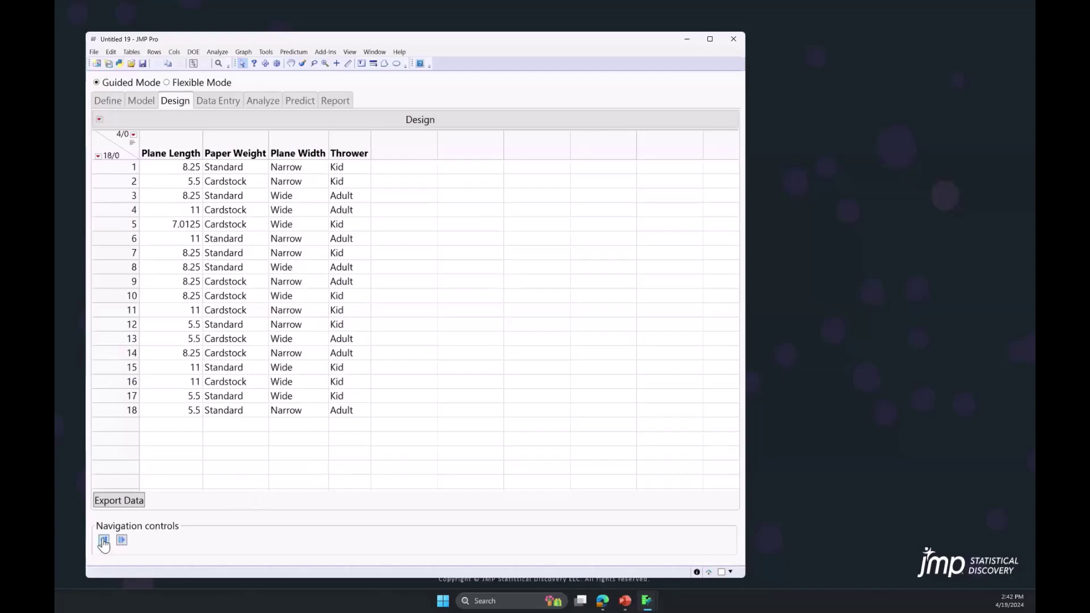
- Set the number of runs for the response surface model to 36, regenerate the design and look through its rows
click(142, 101)
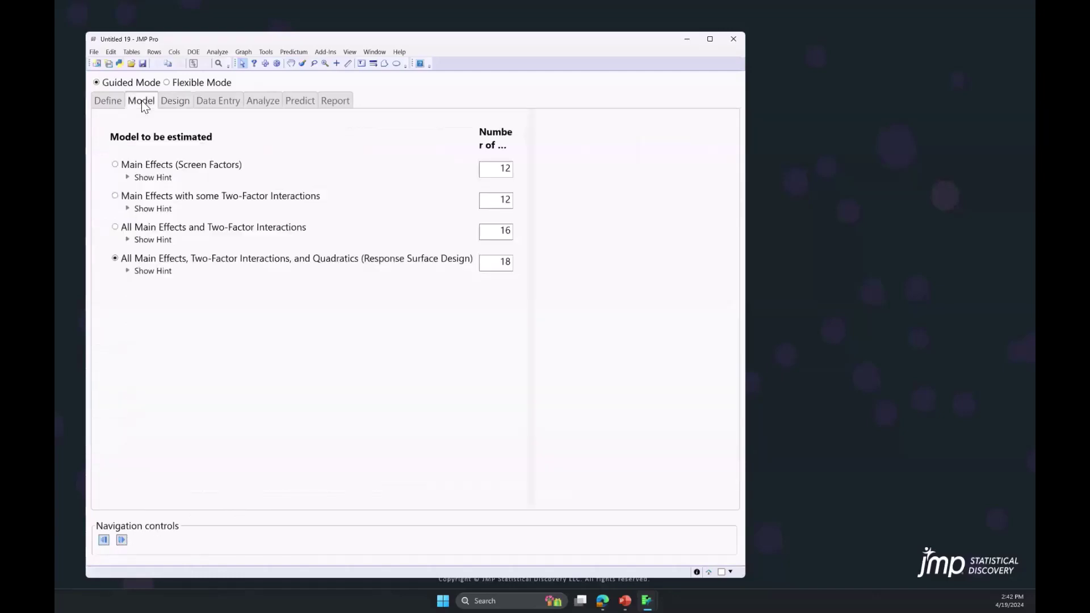
double_click(492, 255)
text(36)
click(121, 540)
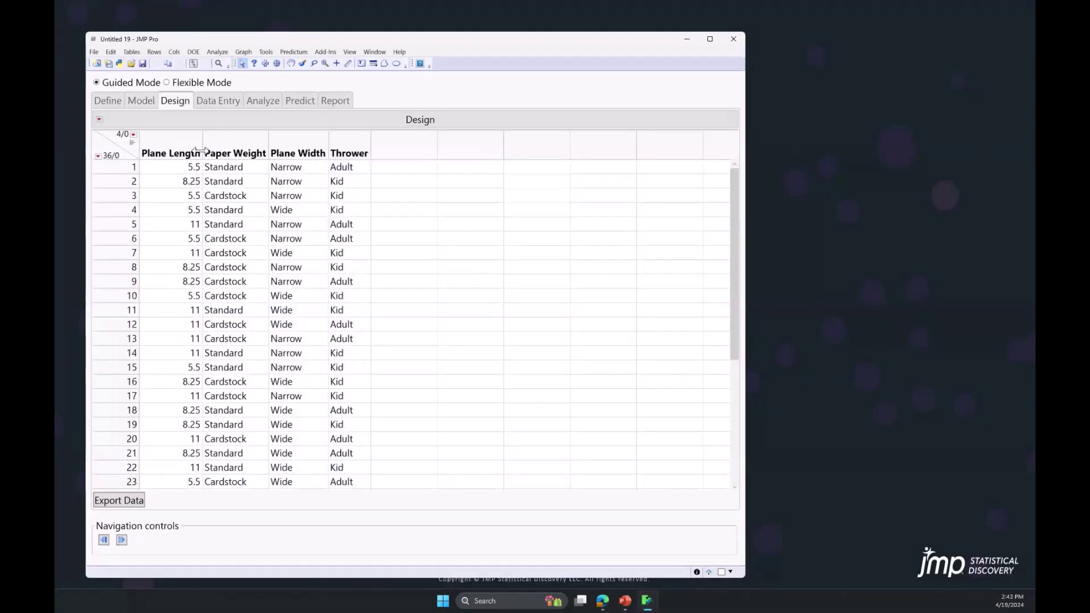
scroll(201, 317, down, 5)
scroll(202, 316, up, 5)
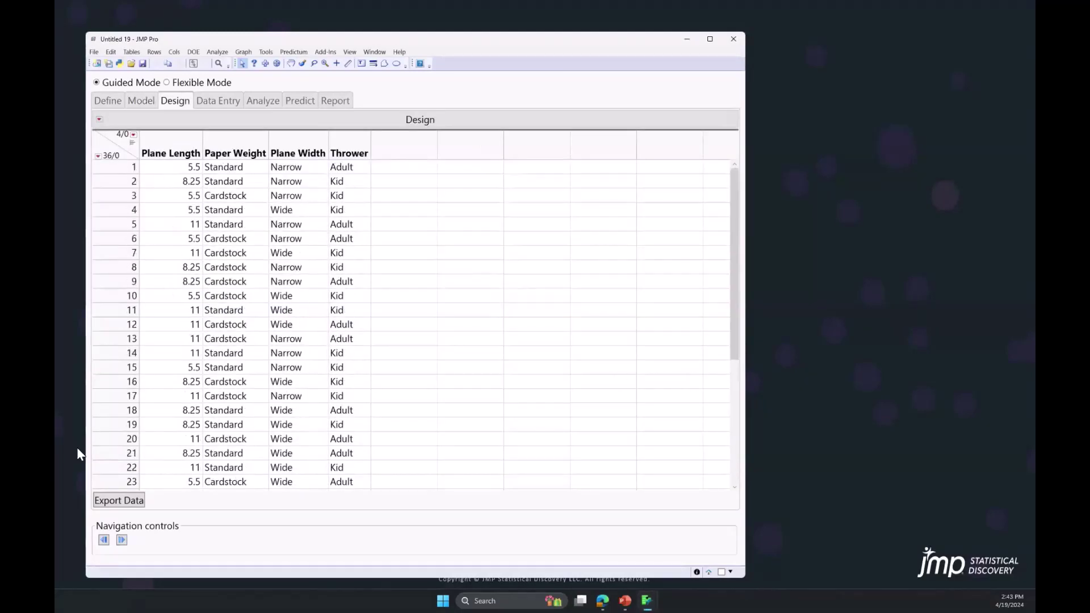
- Export the 36-run design to a data table and enlarge its window to show all the factor columns
click(118, 501)
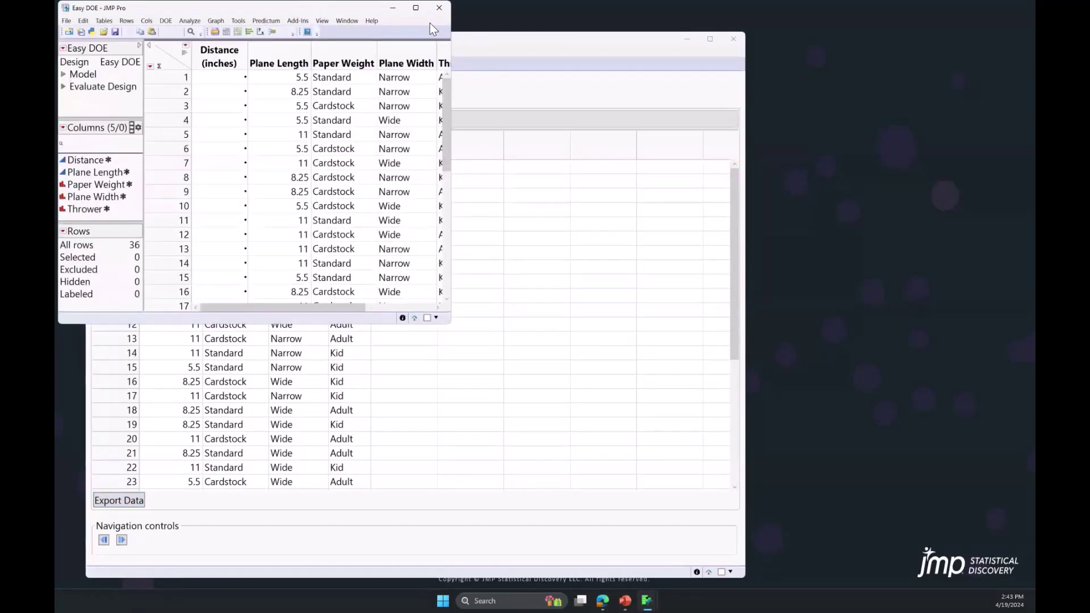
drag(321, 6, 432, 23)
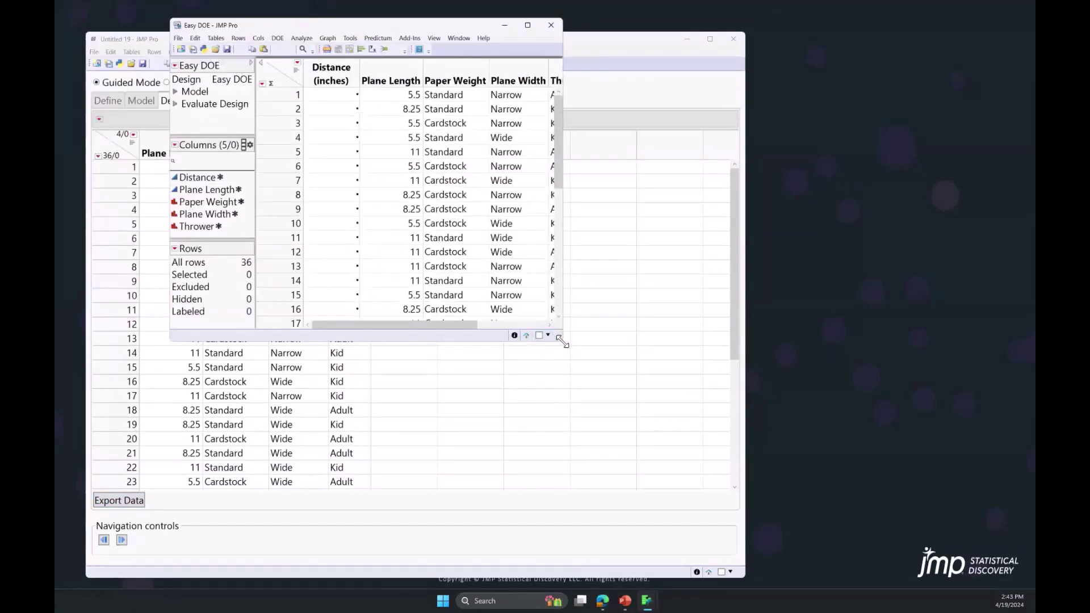
drag(563, 341, 798, 576)
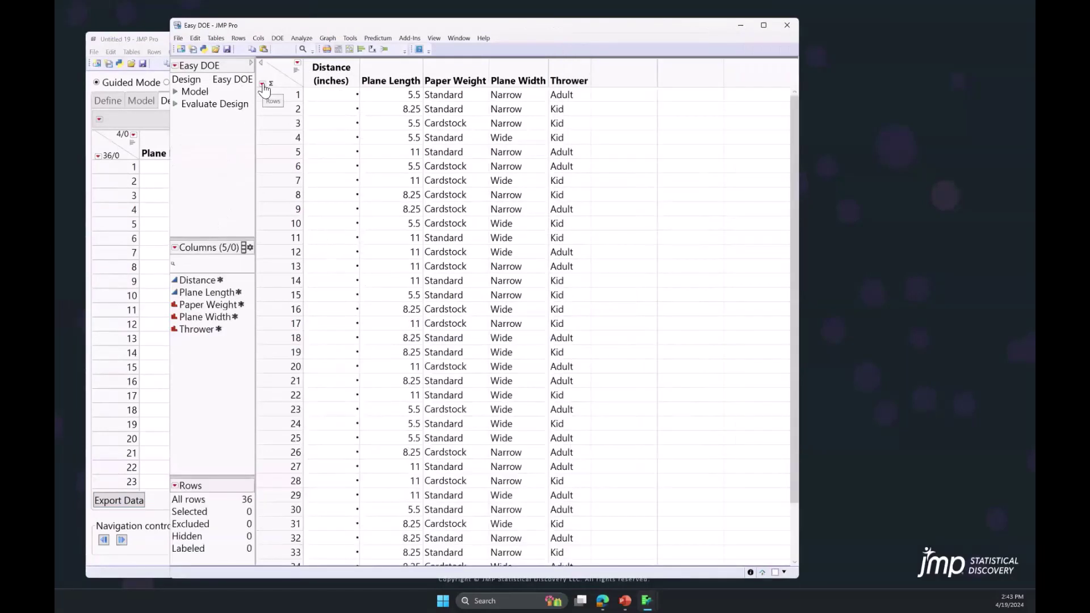
- Select the rows that duplicate others across Plane Length, Paper Weight, Plane Width and Thrower, and hide and exclude them
drag(390, 66, 569, 80)
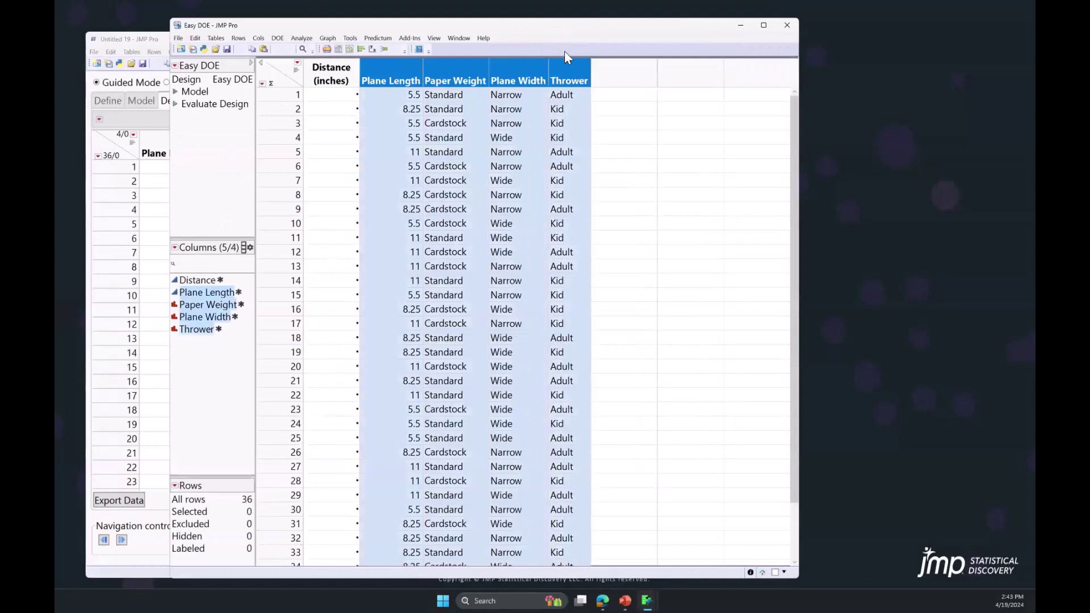
click(263, 85)
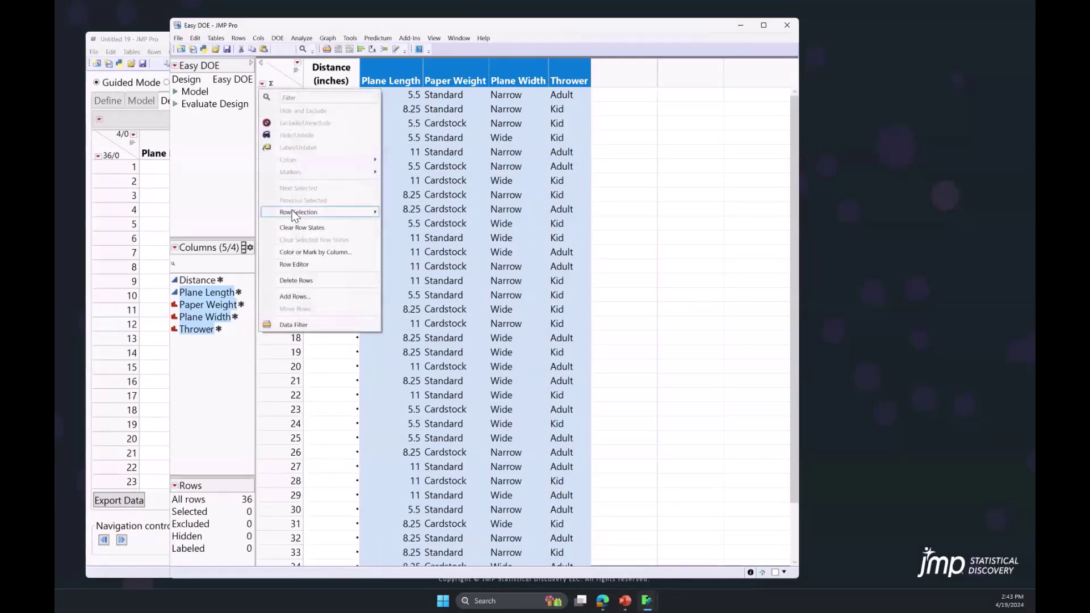
mouse_move(295, 212)
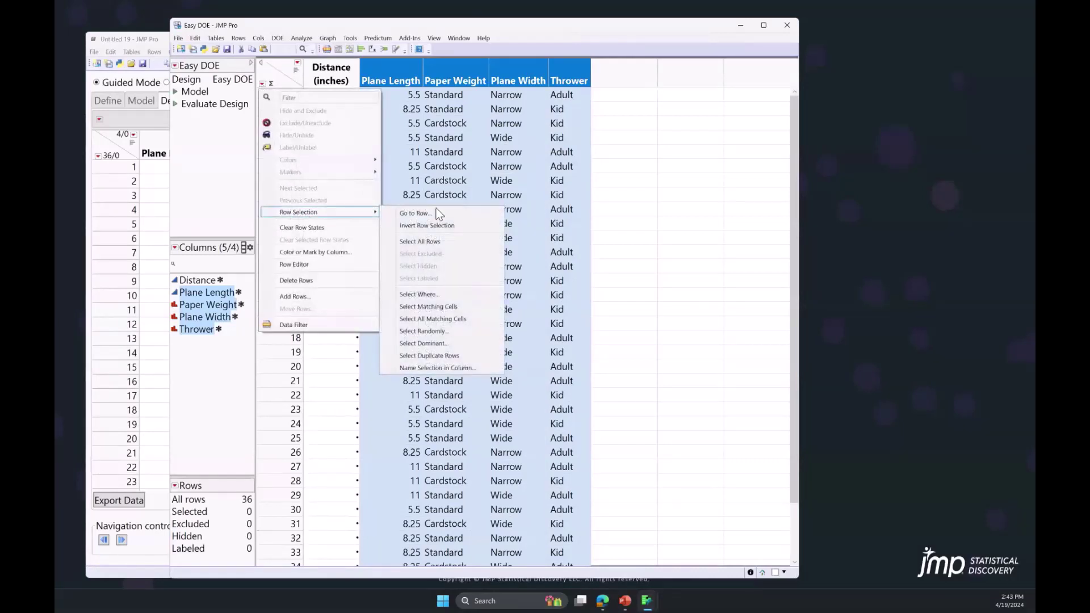
click(466, 354)
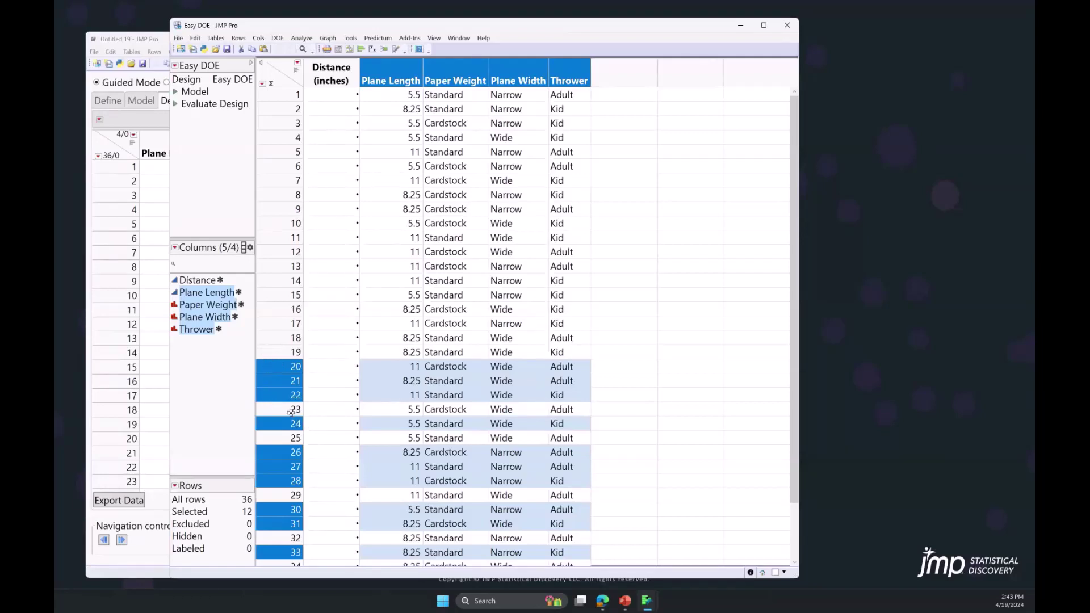
scroll(668, 406, down, 2)
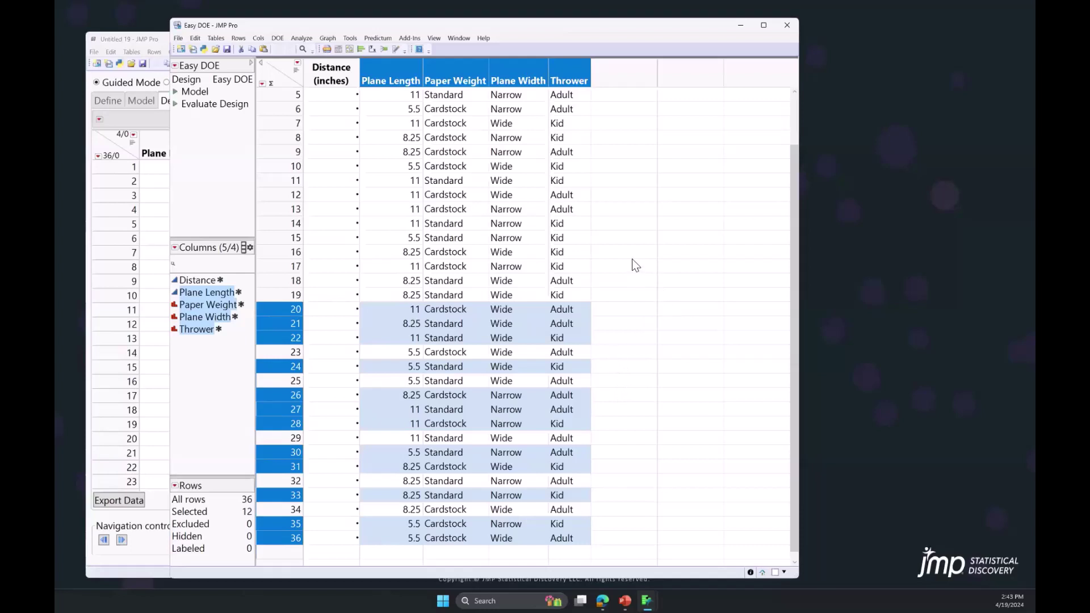
click(262, 84)
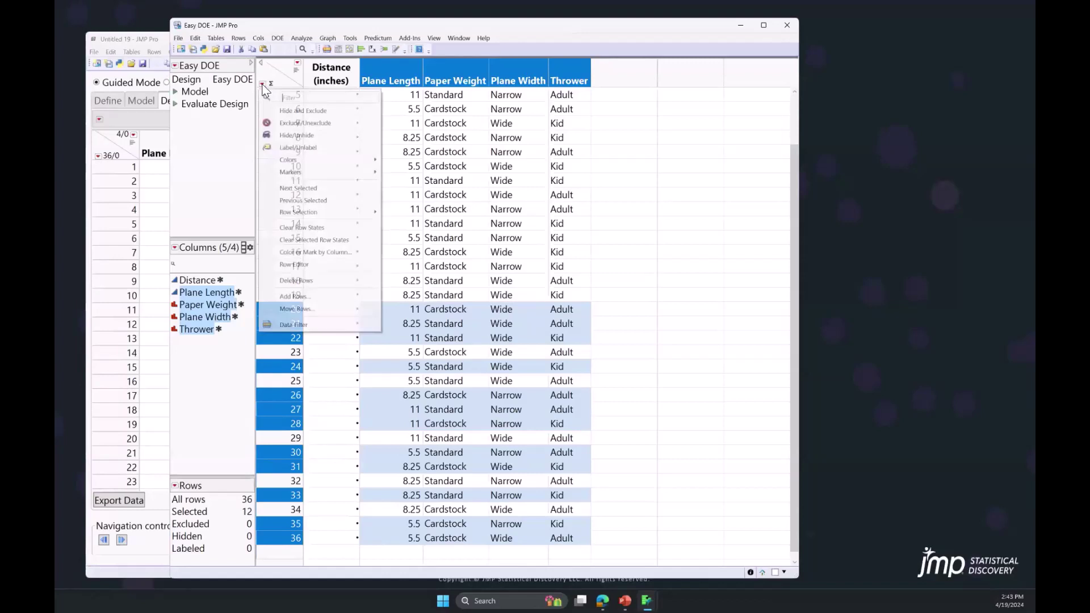
click(316, 112)
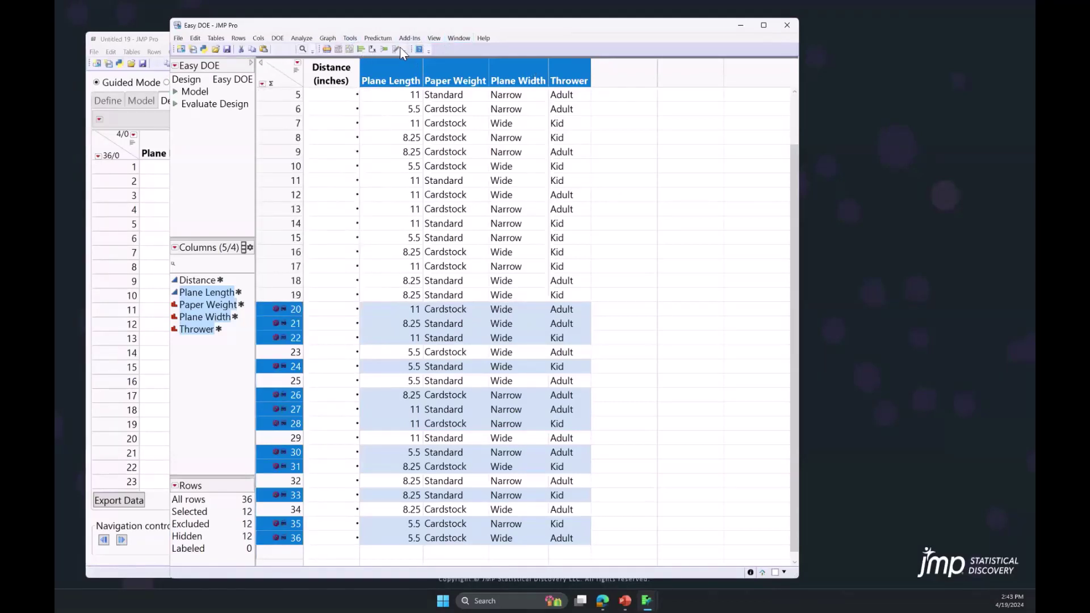
- Create a scatterplot matrix of Plane Length, Paper Weight, Plane Width and Thrower, and reposition and enlarge its window for viewing
click(328, 38)
click(433, 81)
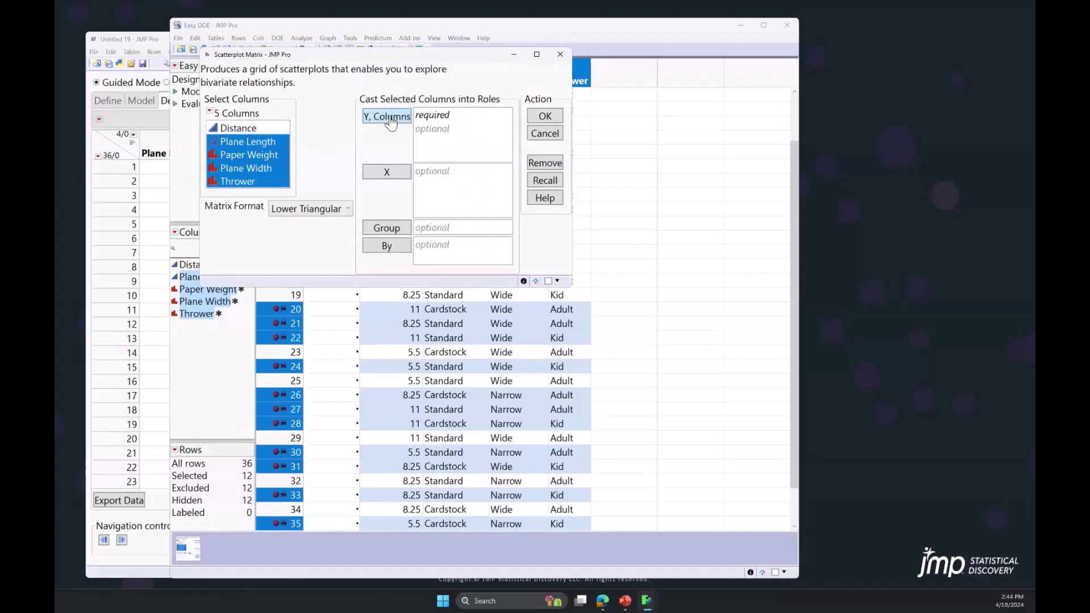
click(387, 117)
click(545, 117)
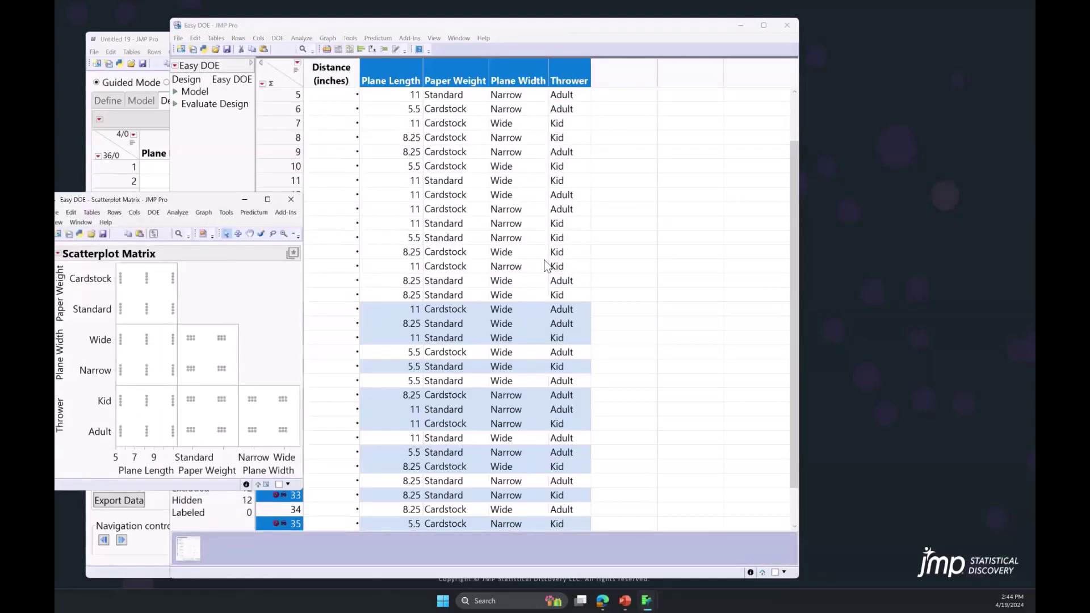
drag(205, 199, 453, 147)
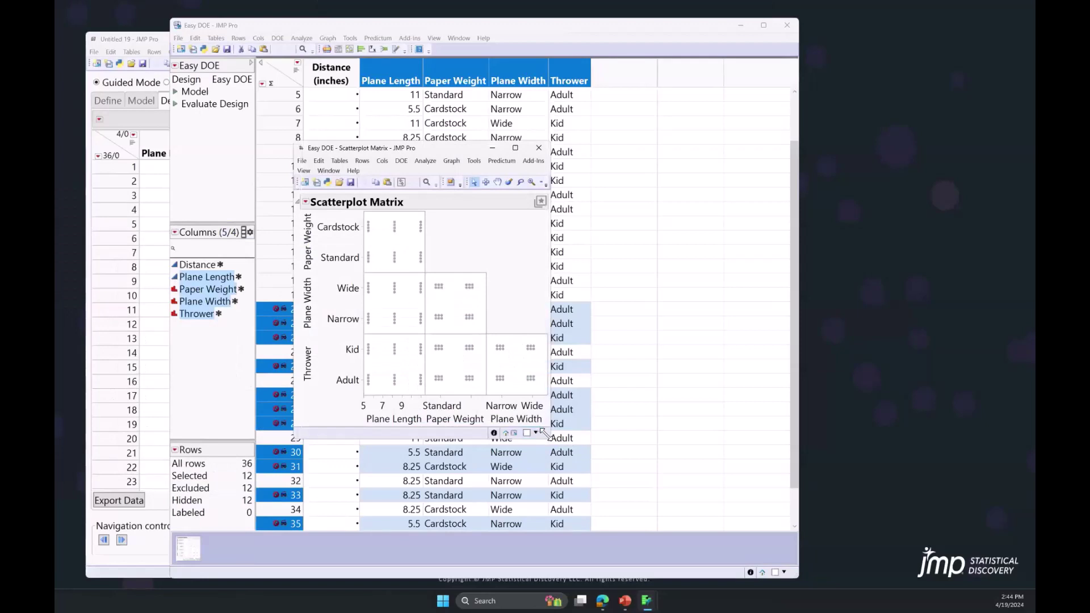
drag(545, 434, 619, 495)
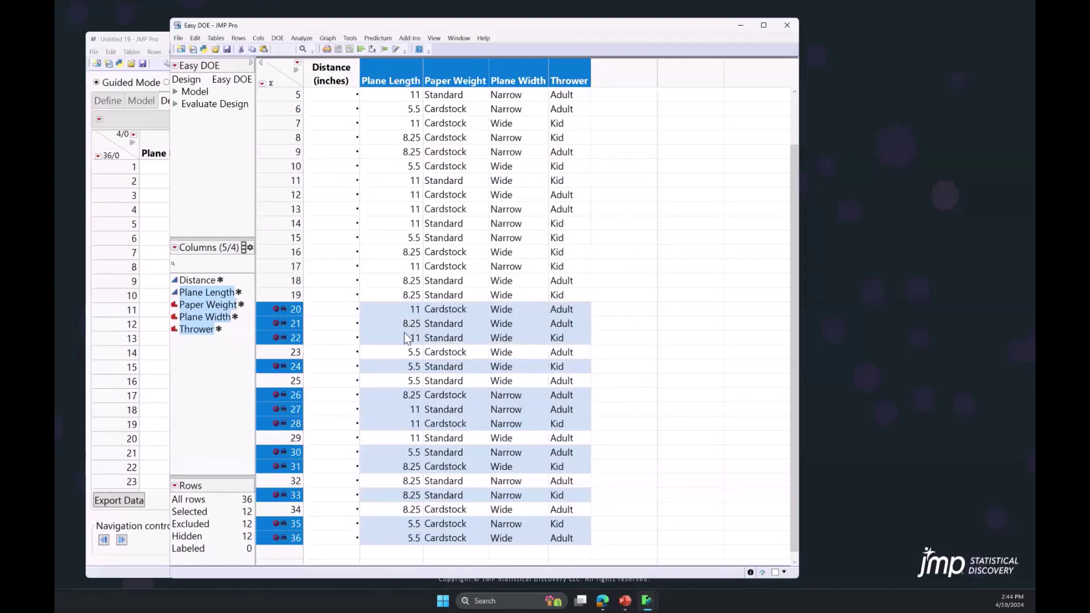
- Close the exported data table and the 36-run guided design without saving either one
click(787, 26)
click(544, 316)
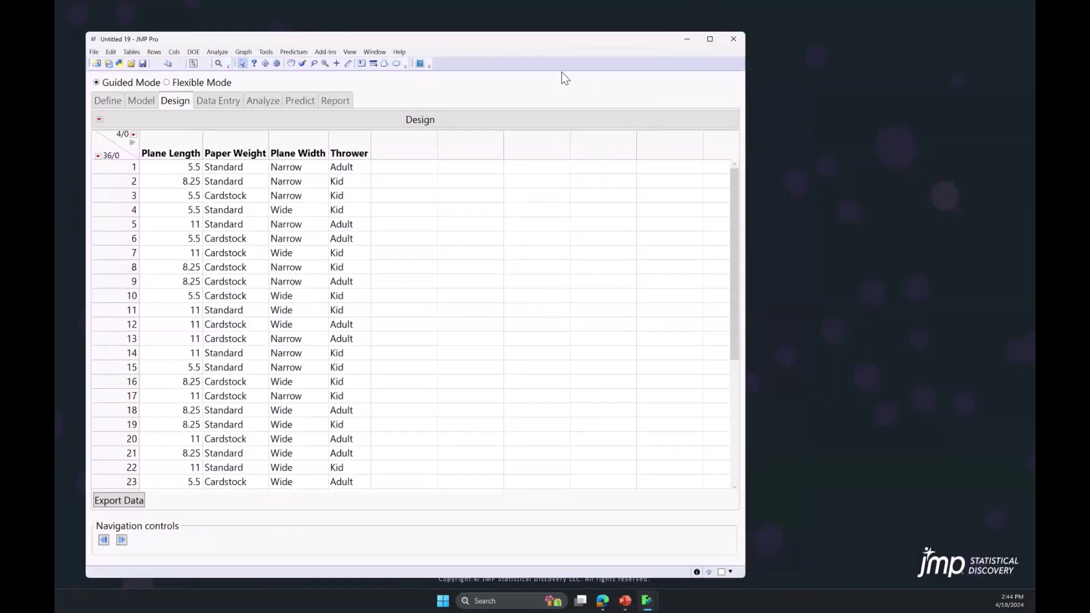
click(732, 40)
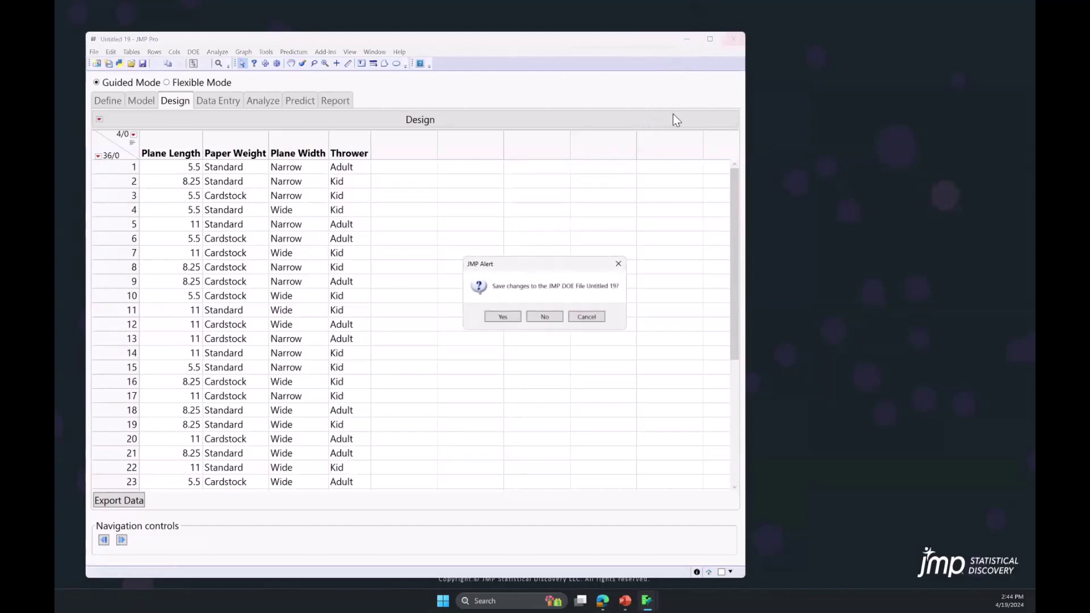
click(547, 317)
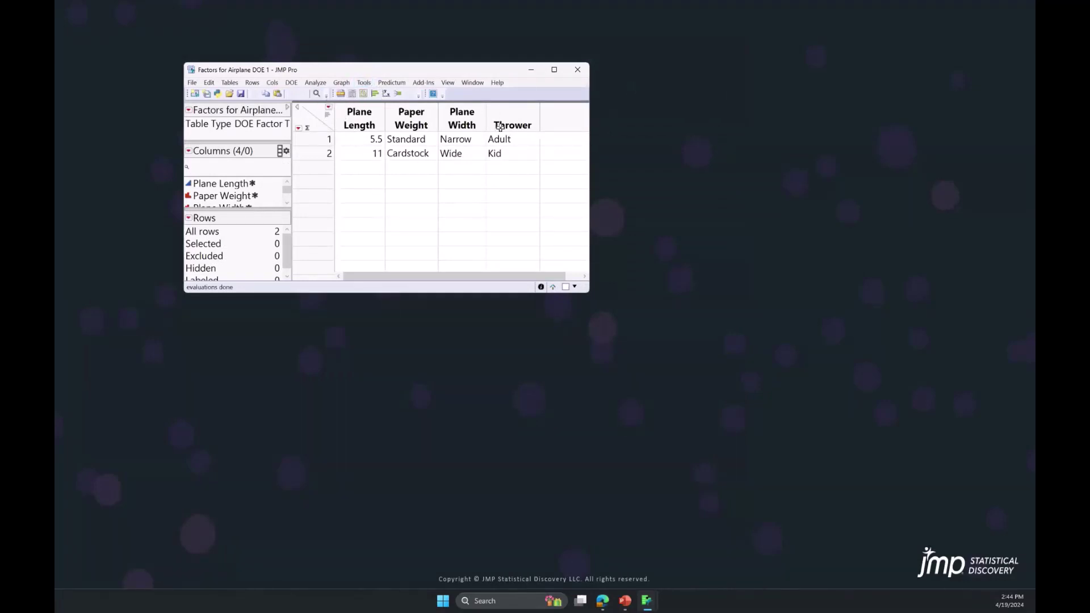
- Start a new Easy DOE and load the saved airplane factors into its factor table
click(291, 83)
click(315, 120)
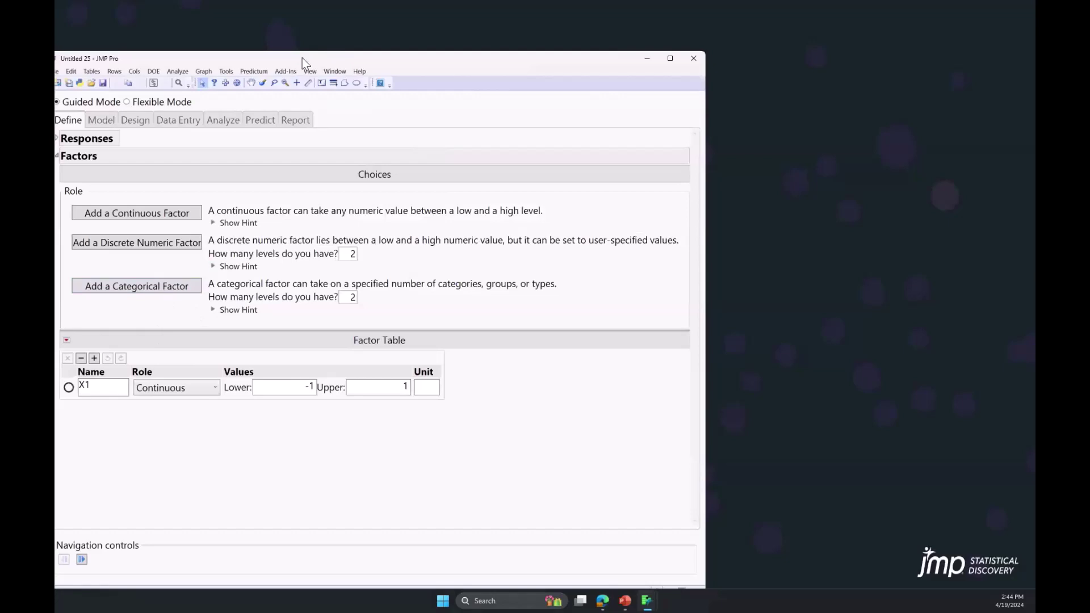
drag(304, 56, 378, 40)
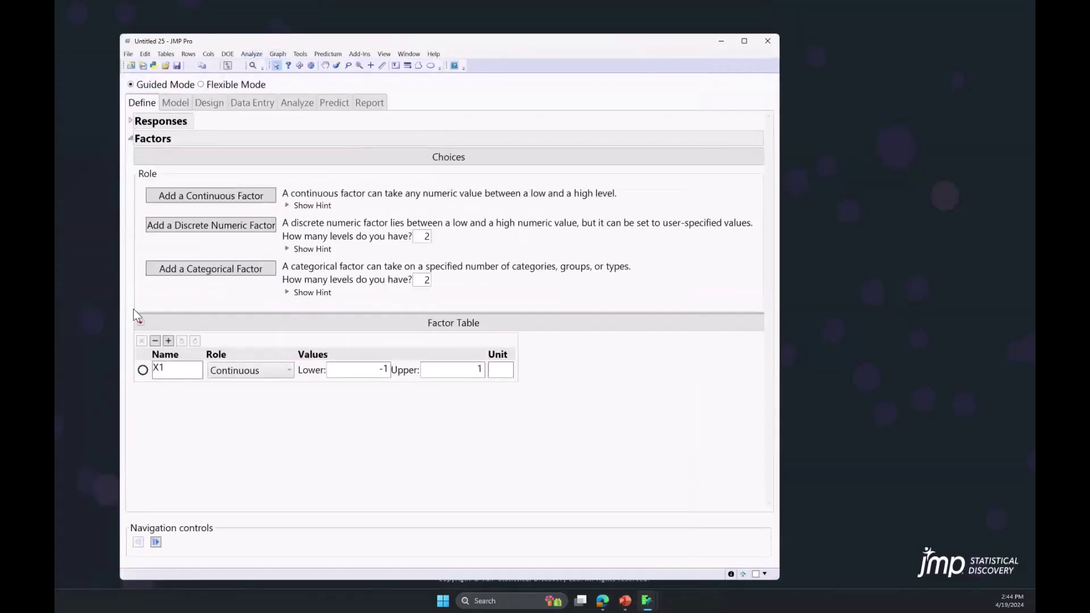
click(141, 323)
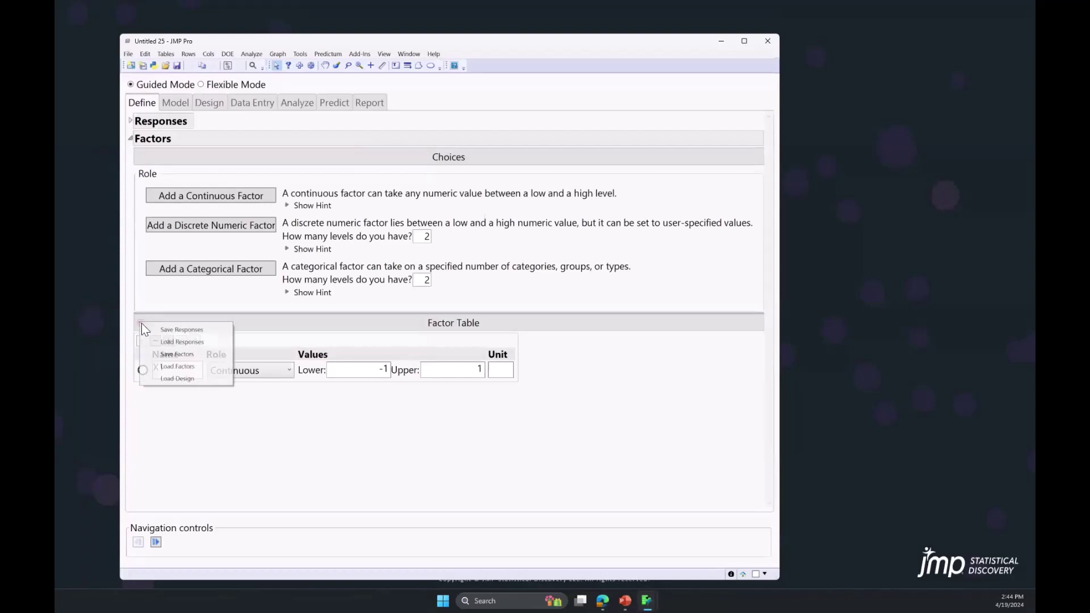
click(176, 365)
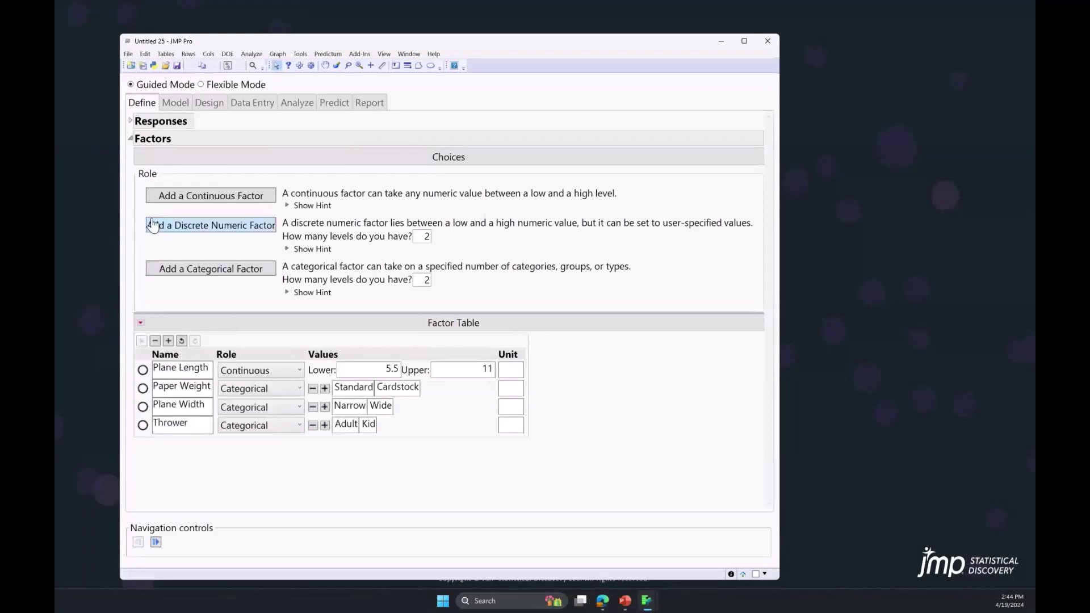
- Expand the Responses section and name the response Distance, keeping its Maximize goal
click(131, 121)
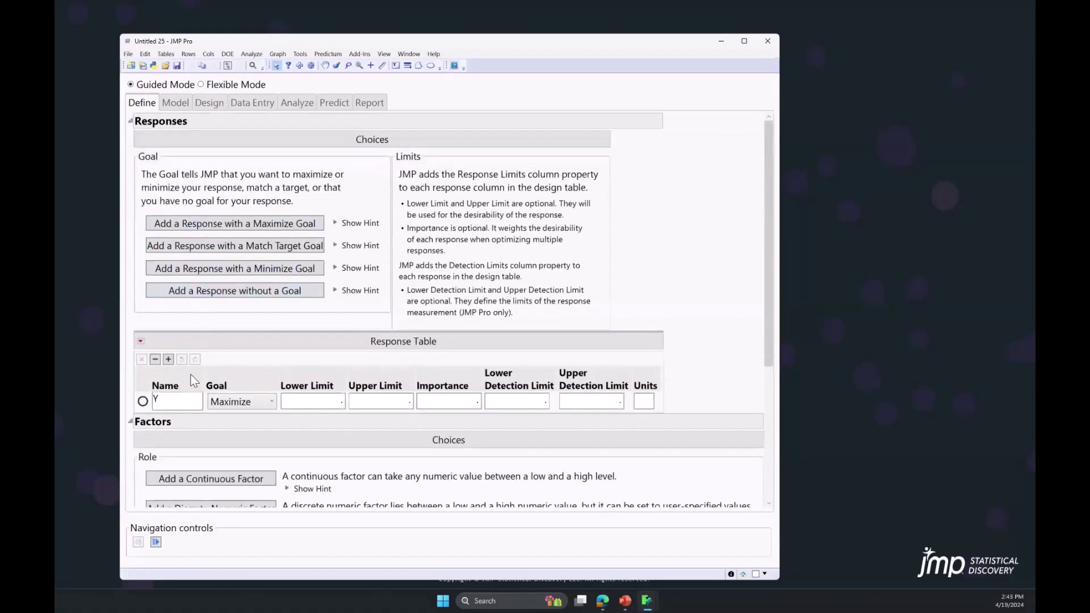
double_click(172, 399)
text(D)
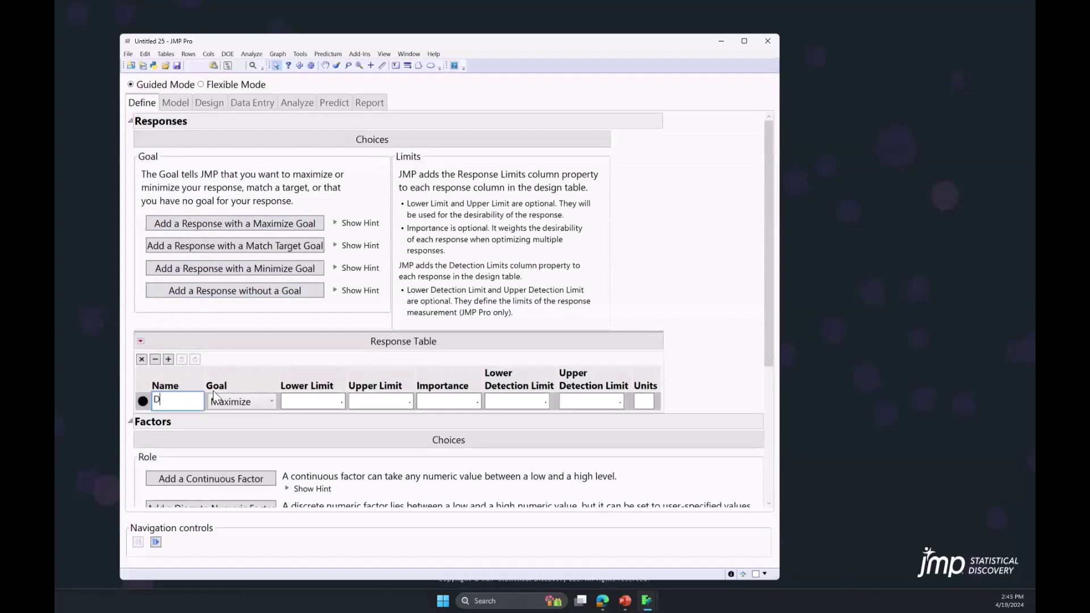
text(istance)
key(Return)
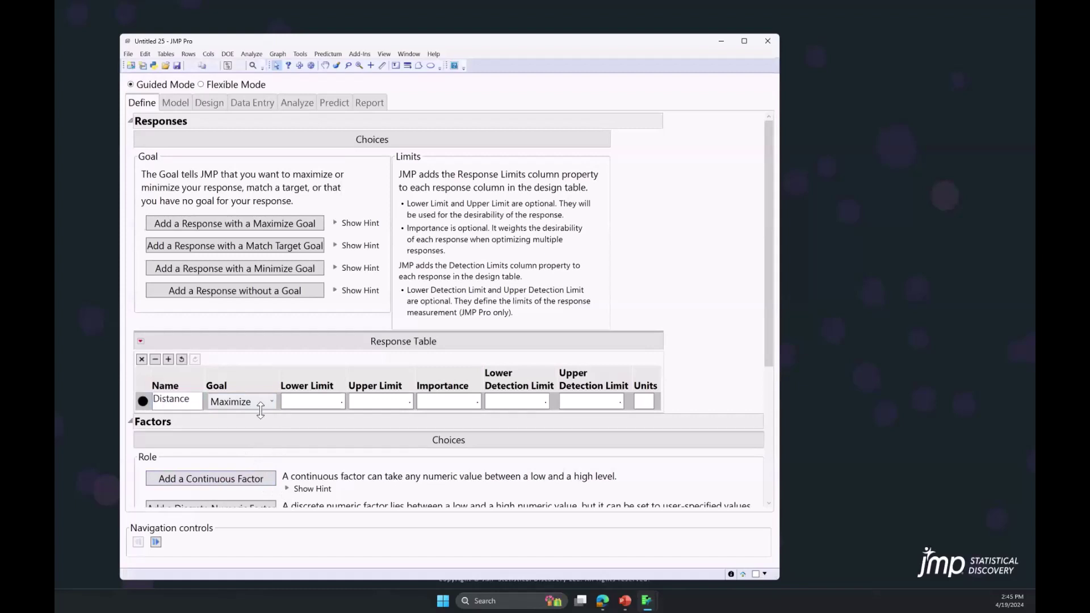
- Check the loaded factor table, switch the design to Flexible Mode and open its model settings
scroll(267, 432, down, 2)
scroll(264, 421, down, 5)
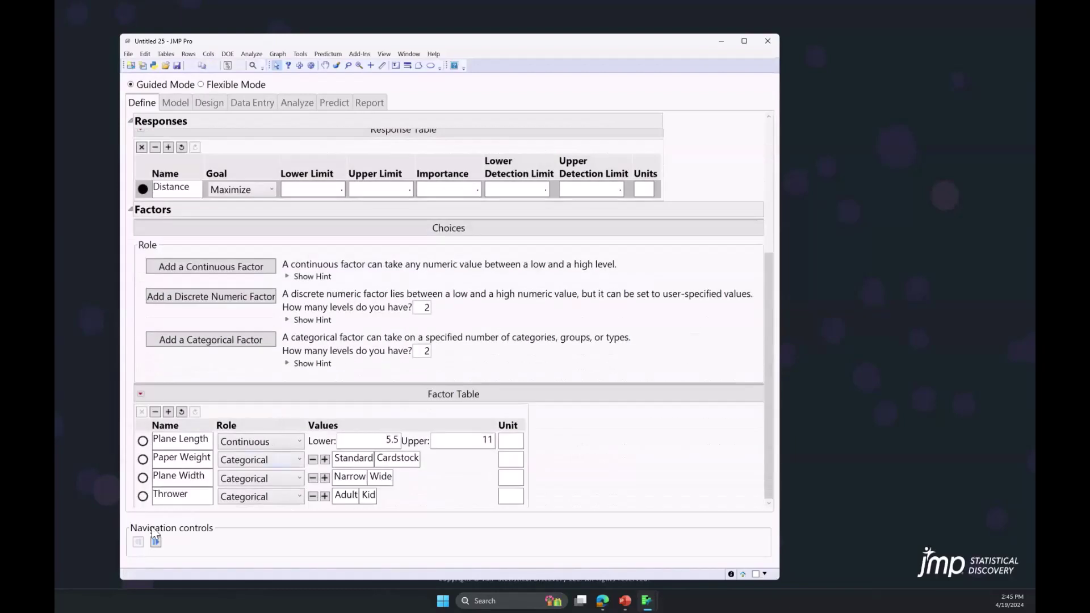
click(201, 85)
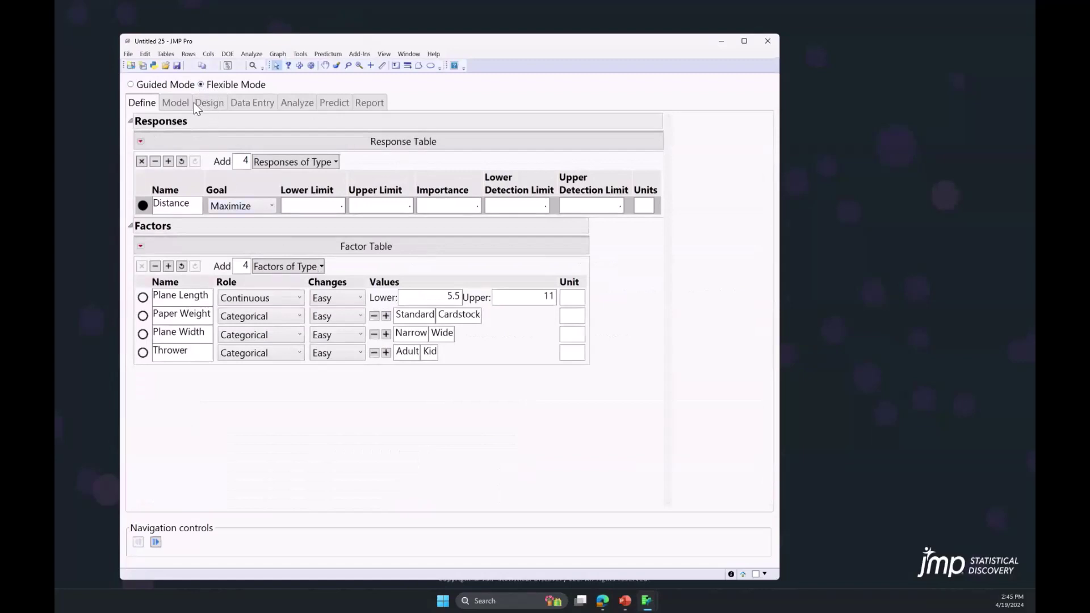
click(173, 103)
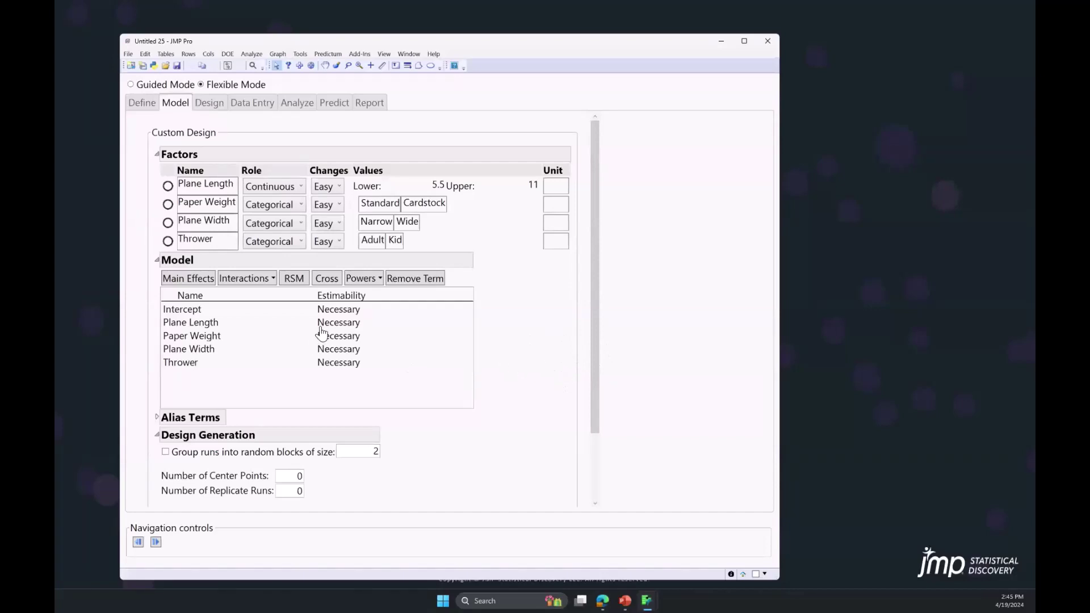
- Add the response surface (RSM) terms for all four factors to the model, and check the minimum and default run counts
mouse_move(525, 339)
mouse_down()
mouse_move(491, 291)
mouse_move(199, 253)
mouse_move(209, 403)
mouse_move(512, 346)
mouse_up()
click(223, 322)
shift+click(234, 363)
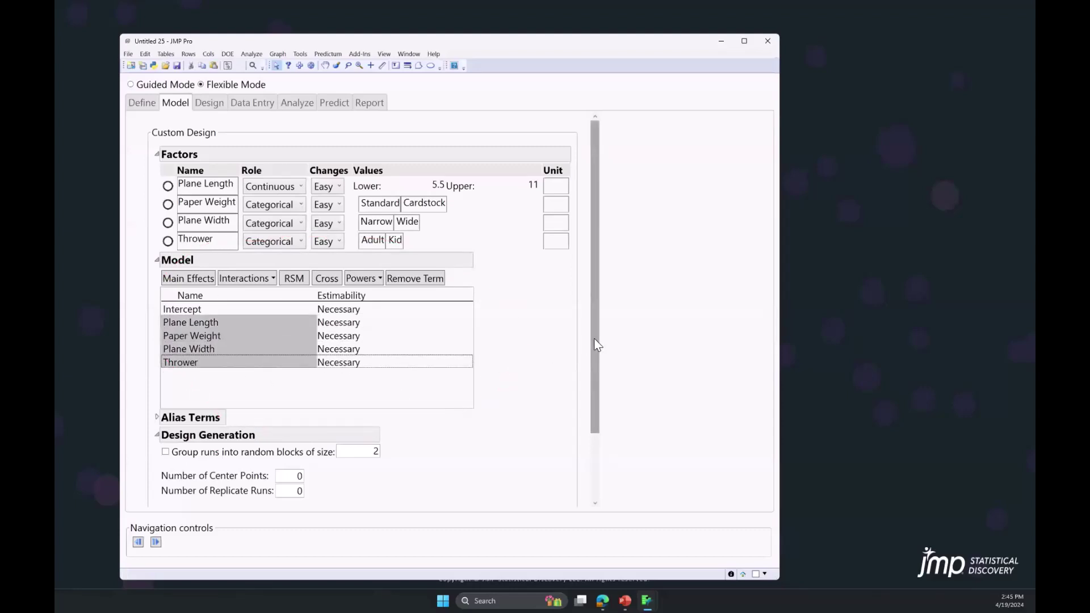
drag(597, 345, 593, 413)
mouse_move(305, 439)
mouse_down()
mouse_move(256, 446)
mouse_move(293, 442)
mouse_up()
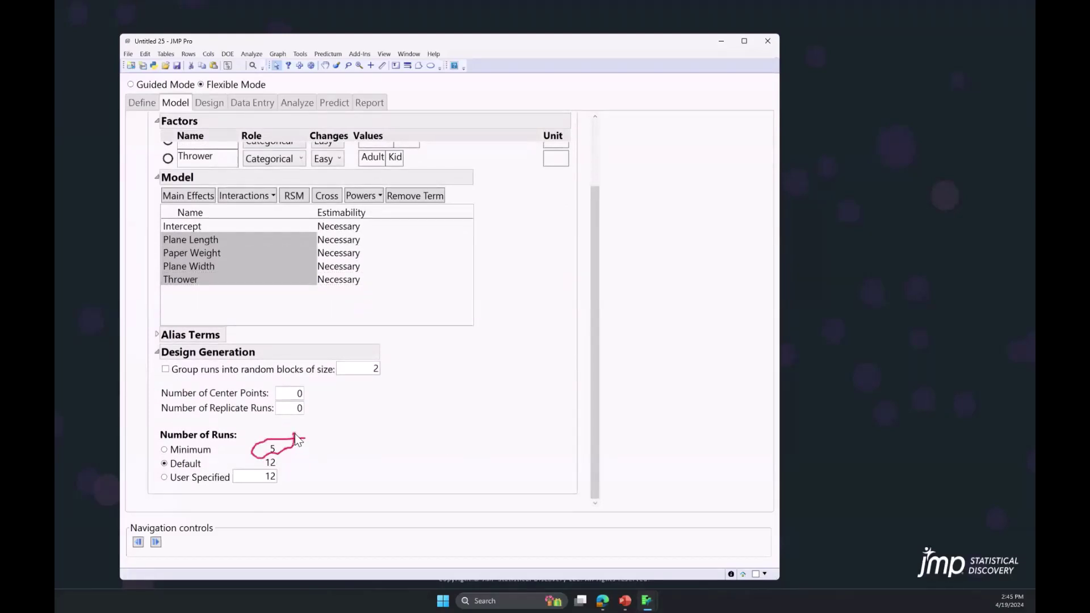
key(Escape)
click(292, 197)
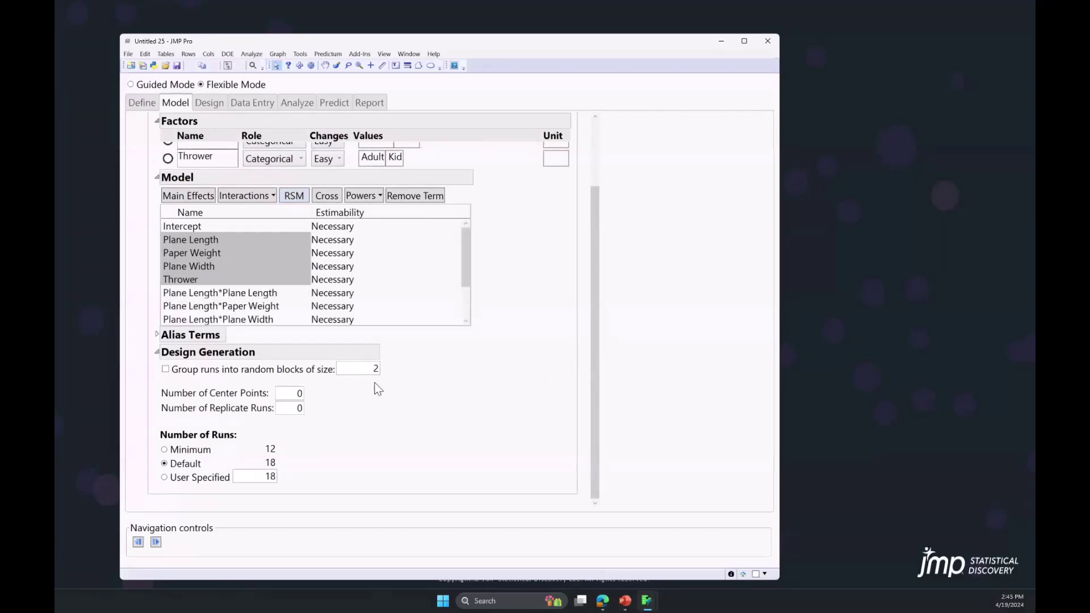
key(Escape)
mouse_move(300, 466)
mouse_down()
mouse_move(263, 460)
mouse_move(294, 467)
mouse_up()
key(Escape)
drag(596, 418, 604, 318)
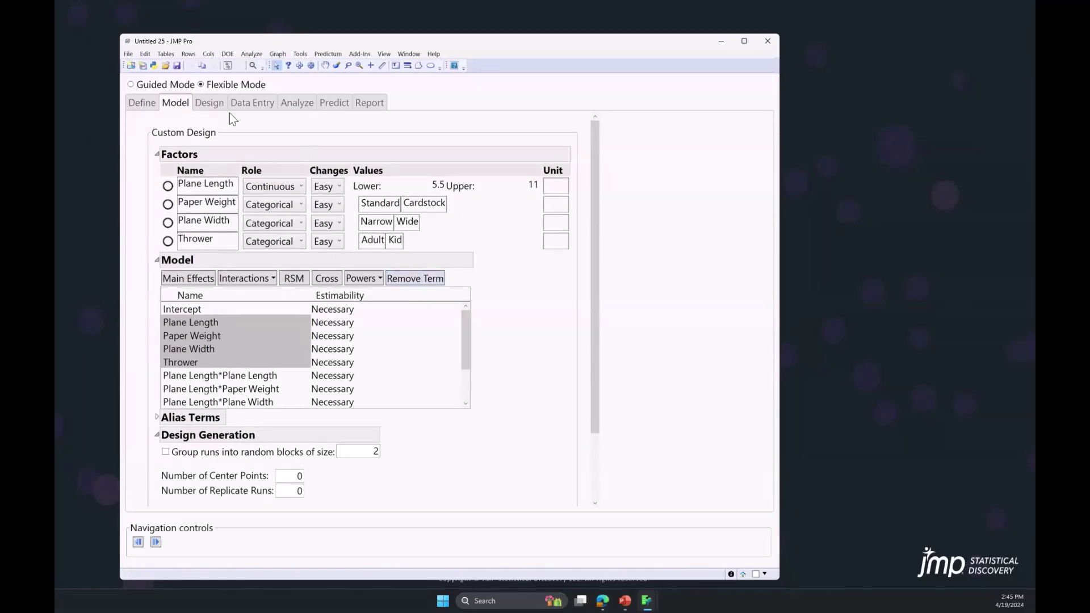
- Group the runs into random blocks of size 18 and set the user-specified number of runs to 36
scroll(404, 423, down, 3)
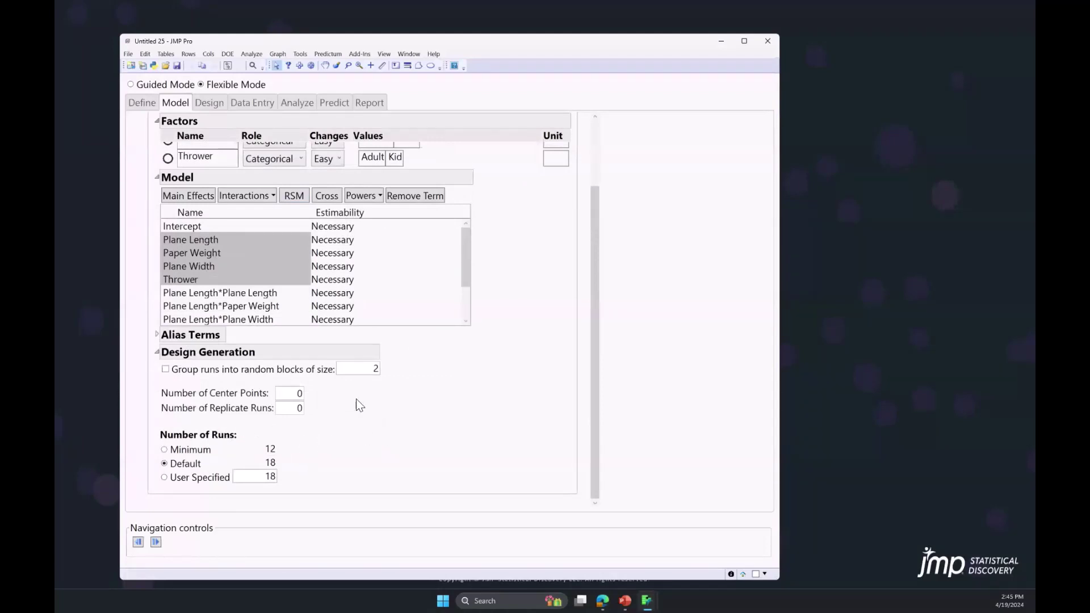
mouse_move(356, 350)
mouse_down()
mouse_move(182, 359)
mouse_move(412, 392)
mouse_move(388, 391)
mouse_up()
click(364, 366)
text(18)
click(165, 370)
click(165, 370)
click(254, 479)
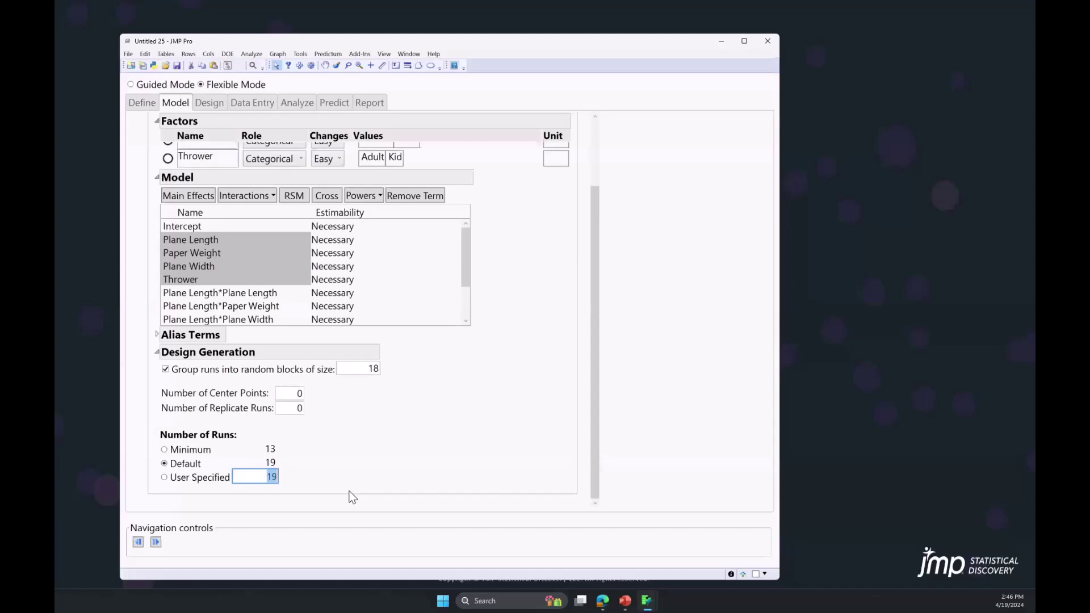
text(36)
key(Tab)
- Generate the blocked design, select the rows of random block 2 and look through the runs of both blocks
drag(594, 390, 596, 304)
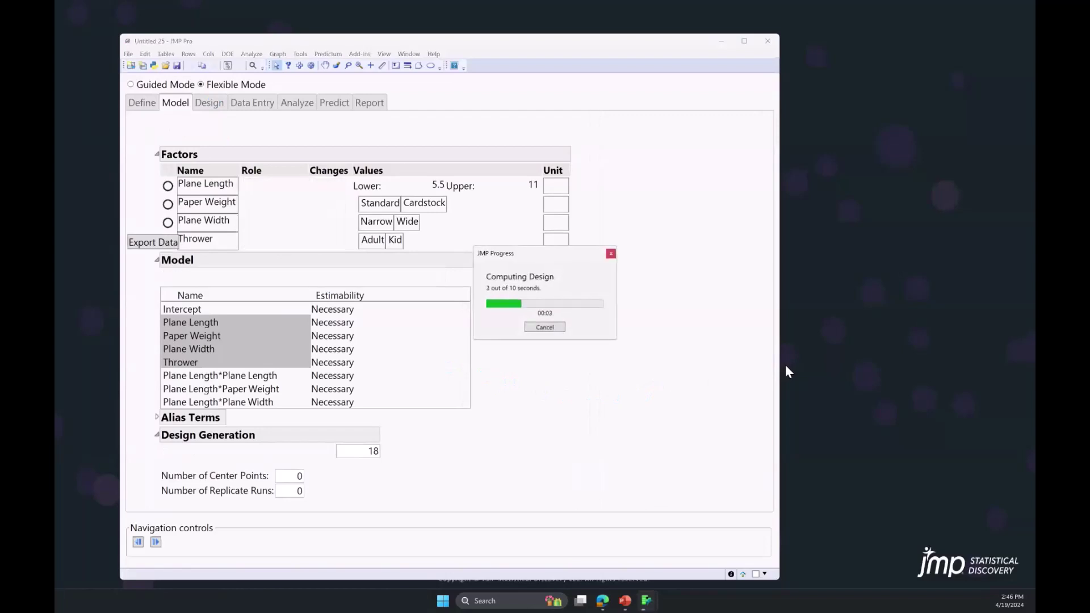
scroll(534, 350, down, 5)
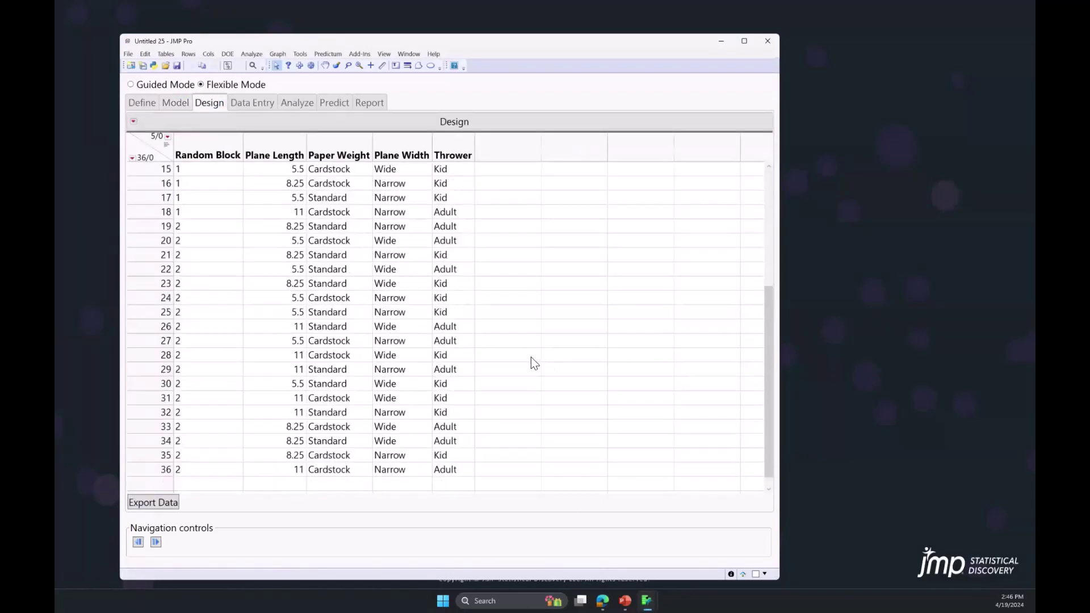
scroll(533, 362, up, 1)
drag(145, 268, 166, 487)
scroll(535, 340, up, 3)
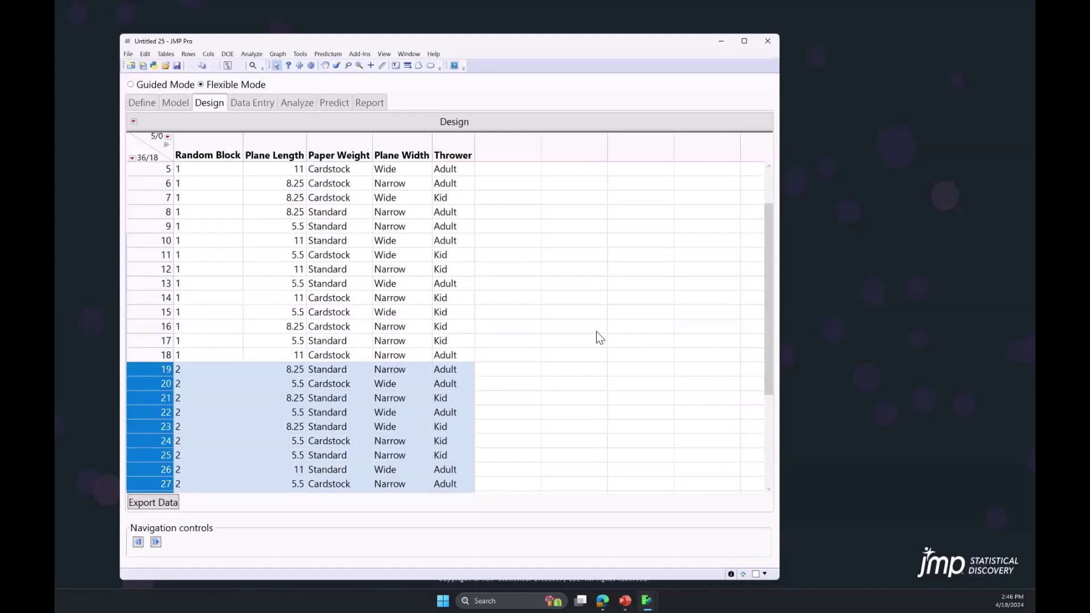
scroll(566, 308, up, 2)
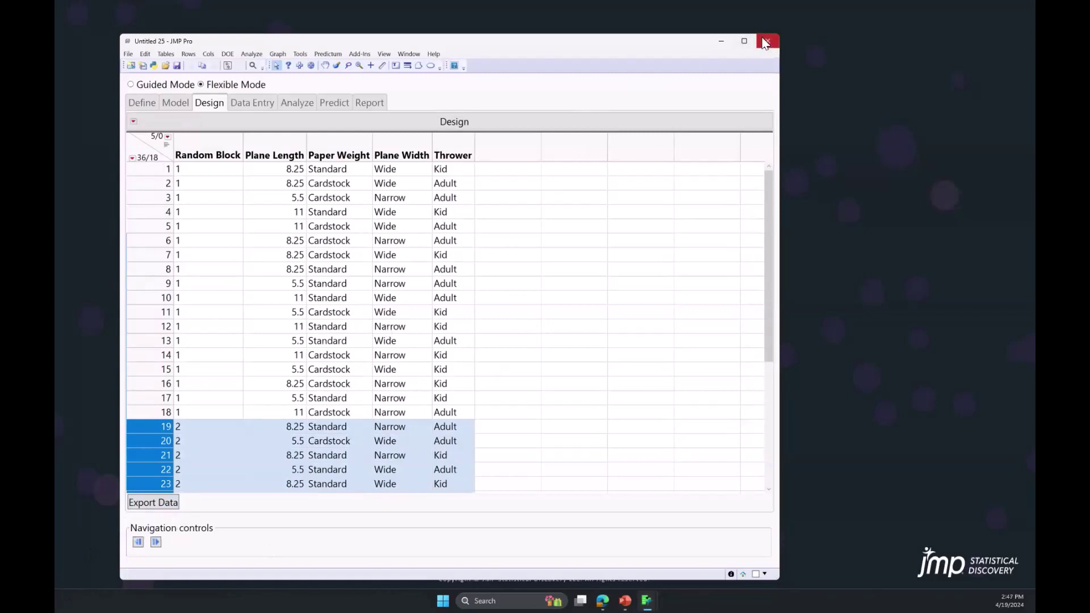
- Close the blocked design without saving it and switch to the PowerPoint slides on the Flexible Mode airplane study
click(766, 42)
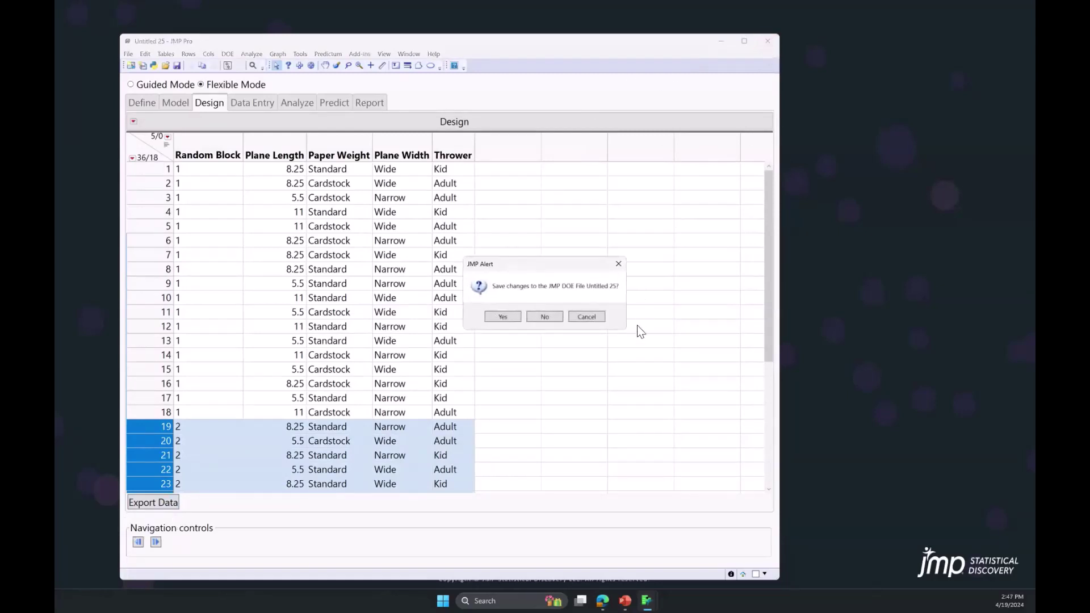
click(546, 318)
click(577, 70)
click(546, 319)
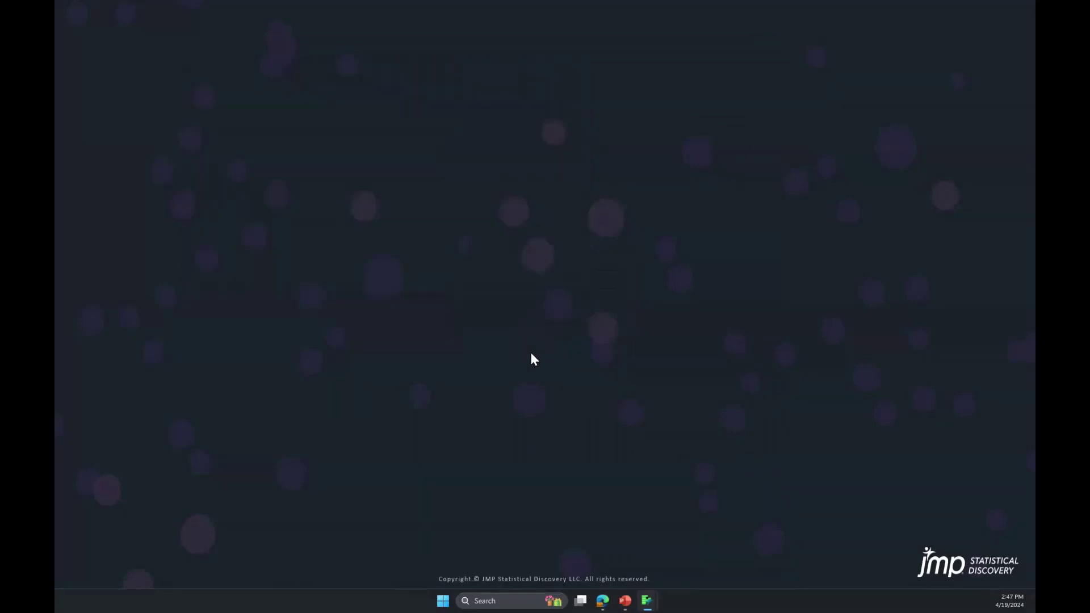
click(626, 597)
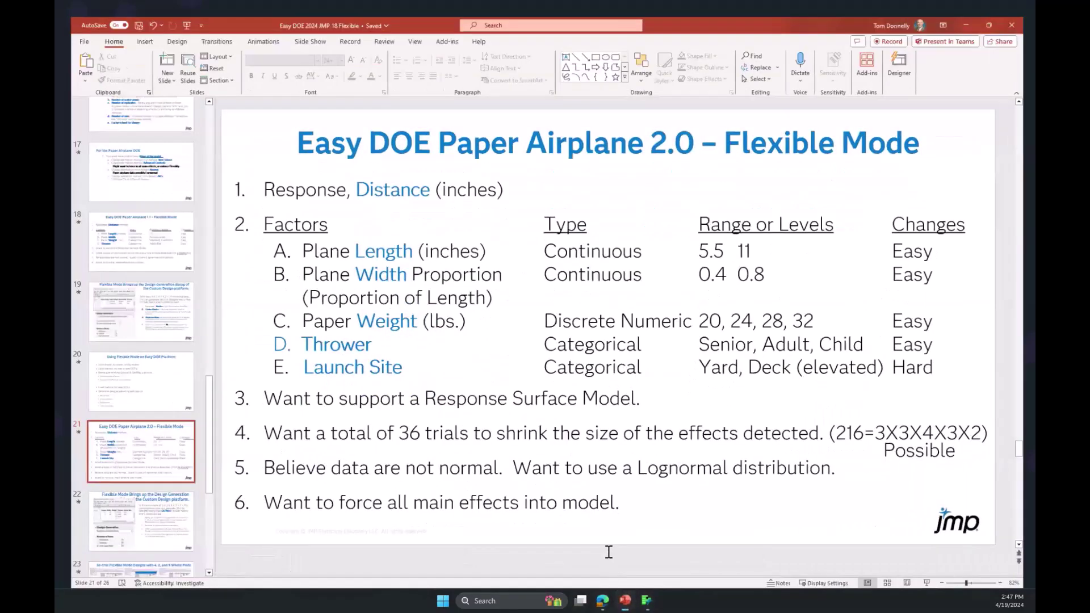
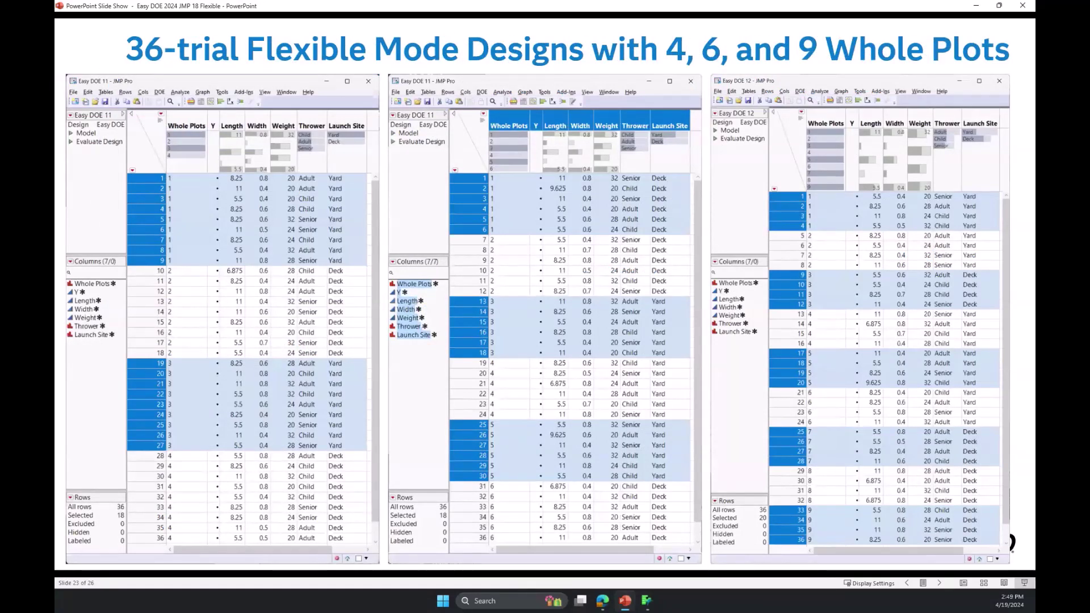
- End the slide show, switch back to JMP and open the Factors for Airplane DOE 2 table from the home window
key(Escape)
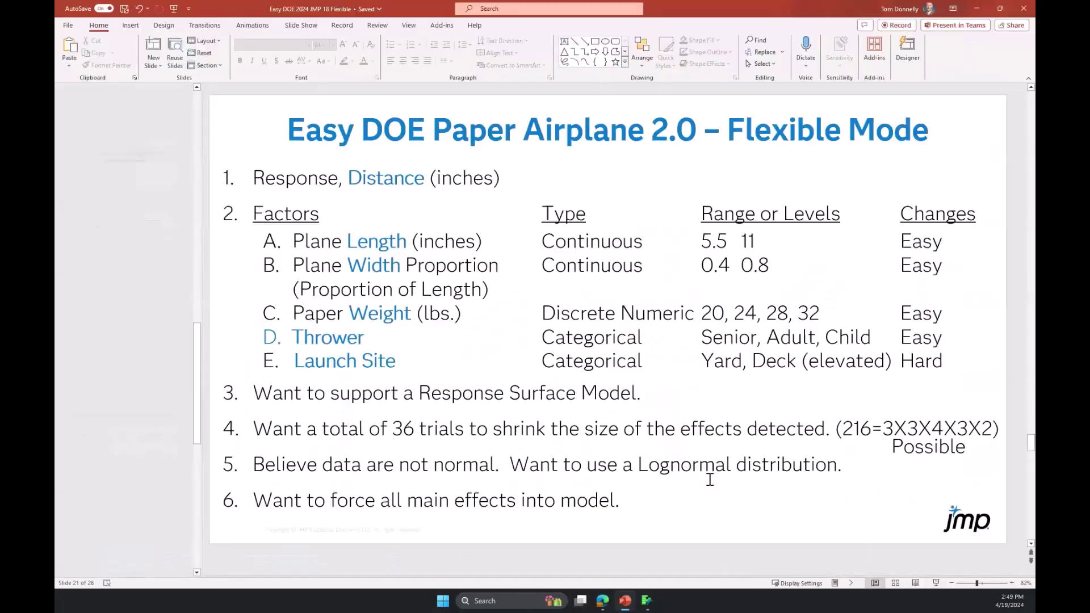
click(974, 9)
mouse_move(651, 595)
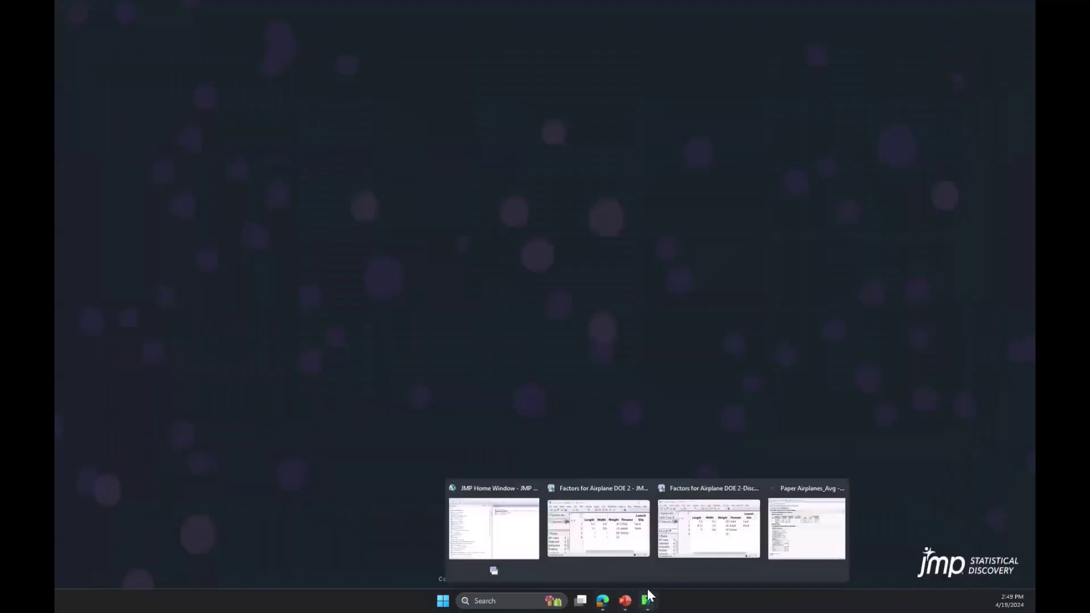
click(506, 545)
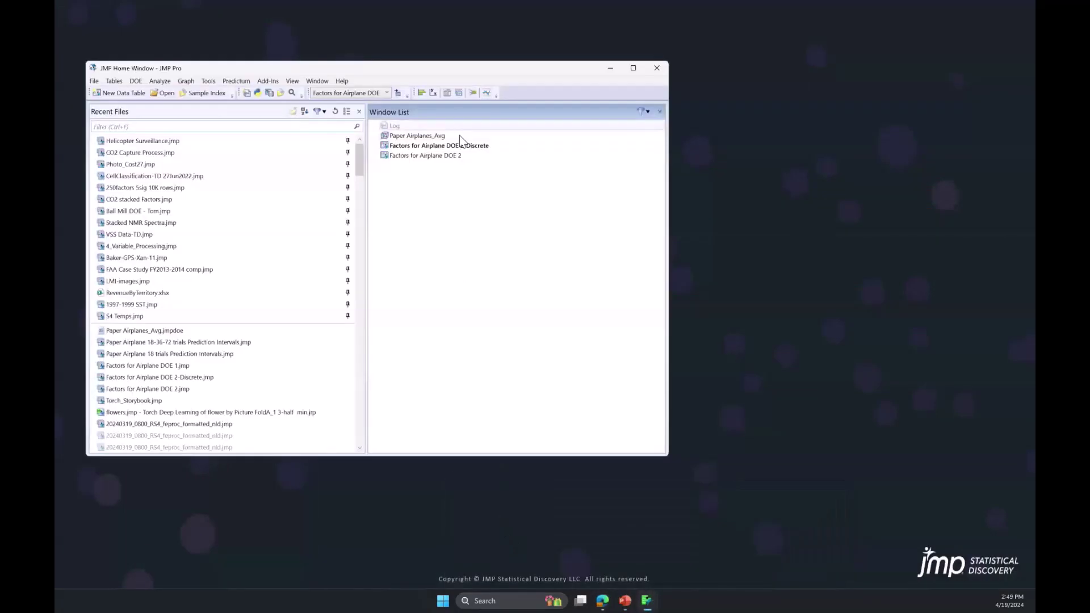
mouse_move(448, 146)
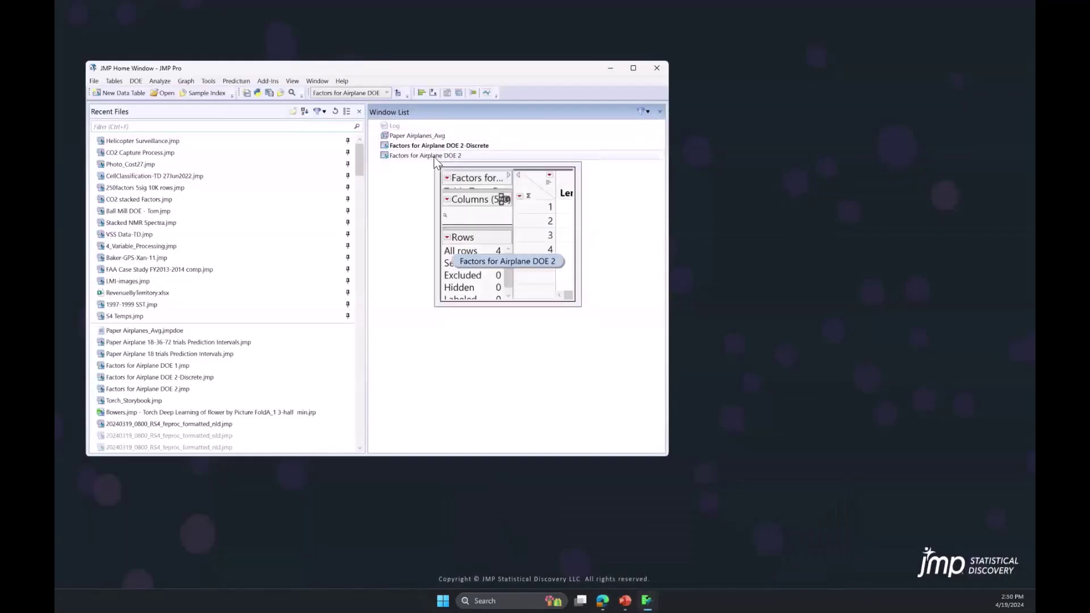
double_click(436, 157)
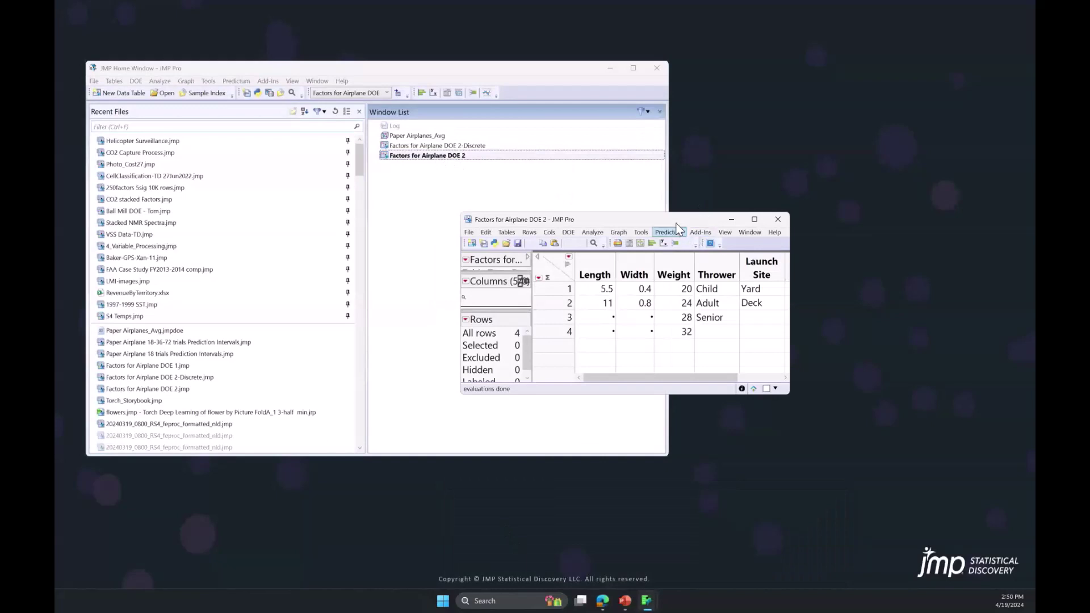
drag(672, 217, 670, 164)
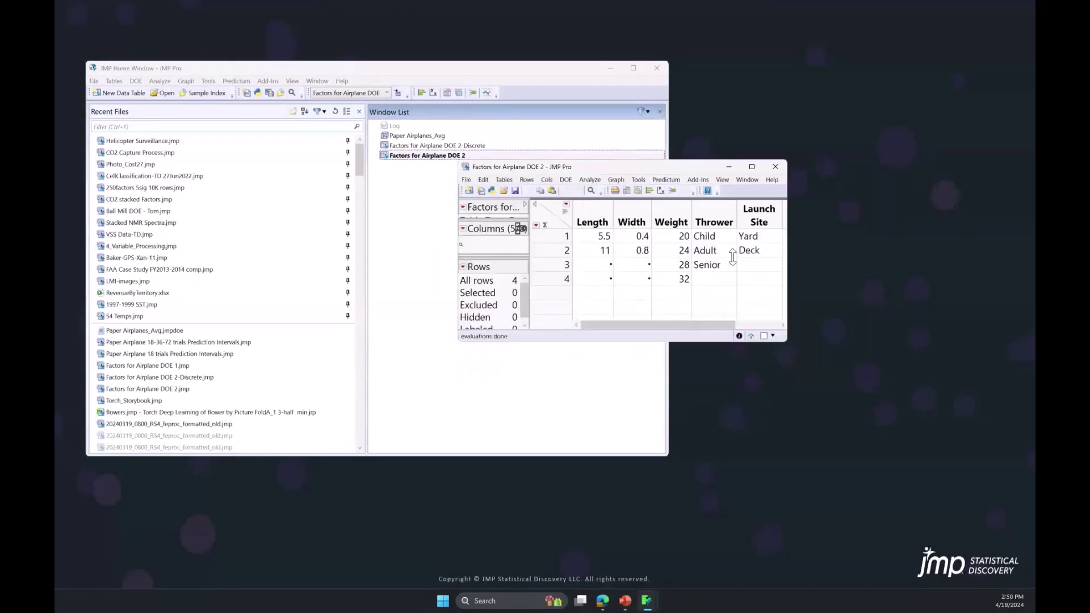
- Check the Factor Changes property of the Launch Site column, keep it at Hard, and move the table aside
right_click(761, 217)
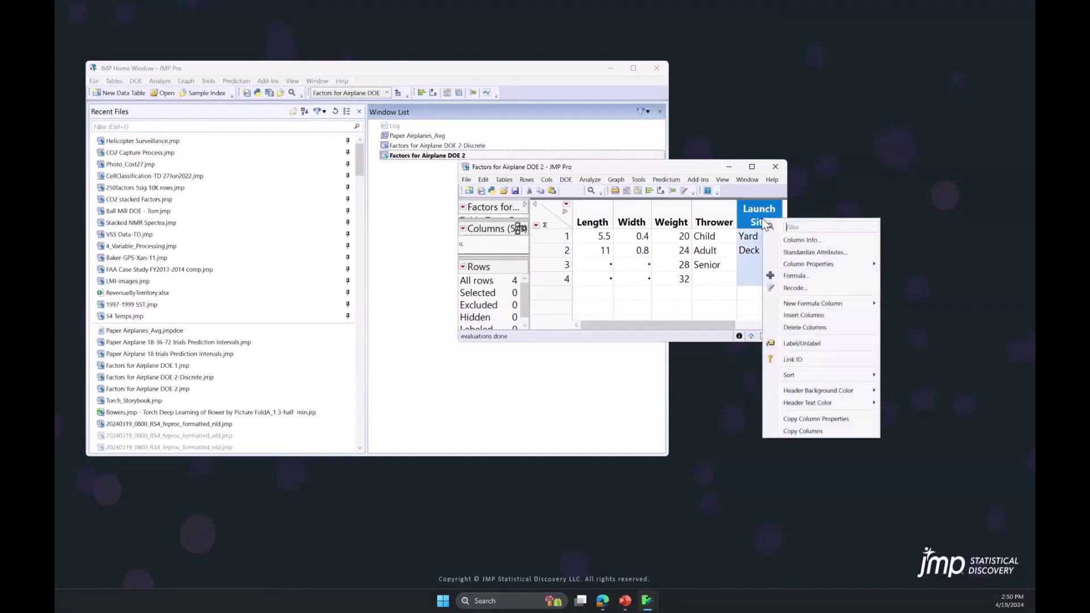
mouse_move(812, 263)
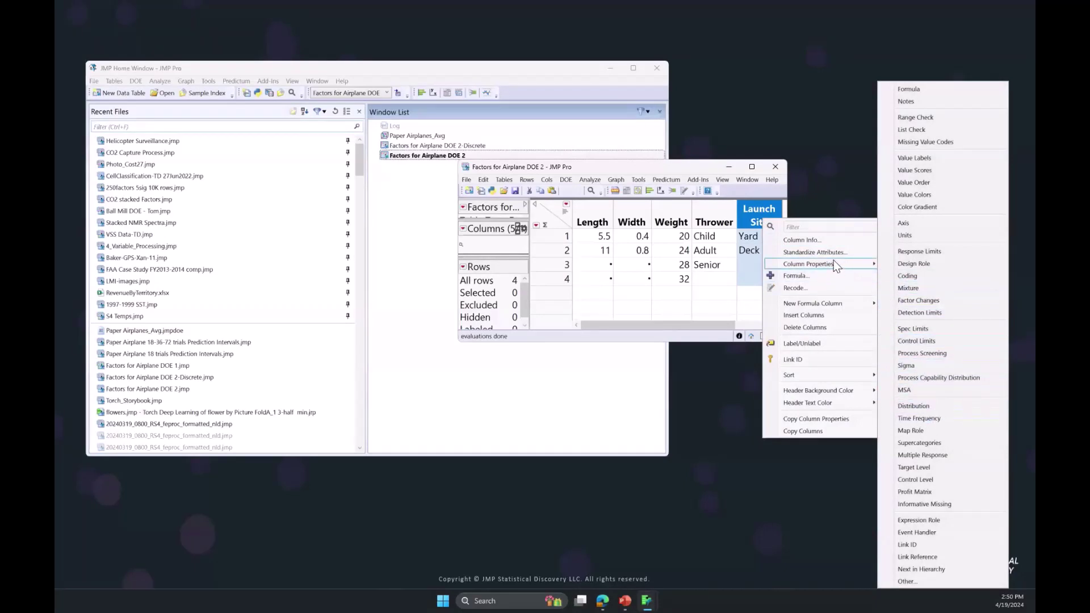
click(760, 228)
double_click(762, 219)
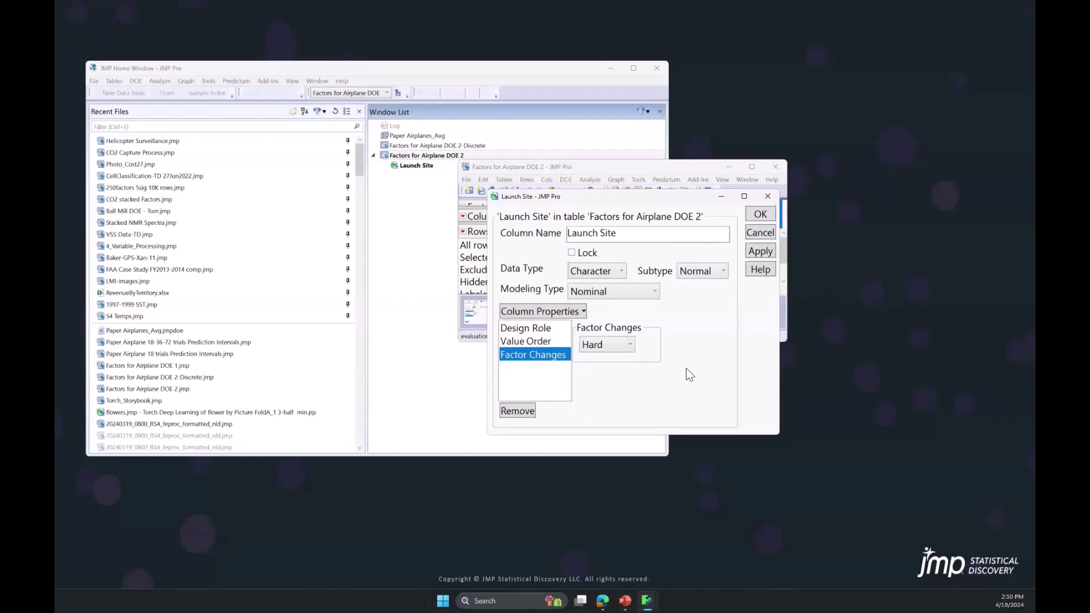
click(630, 345)
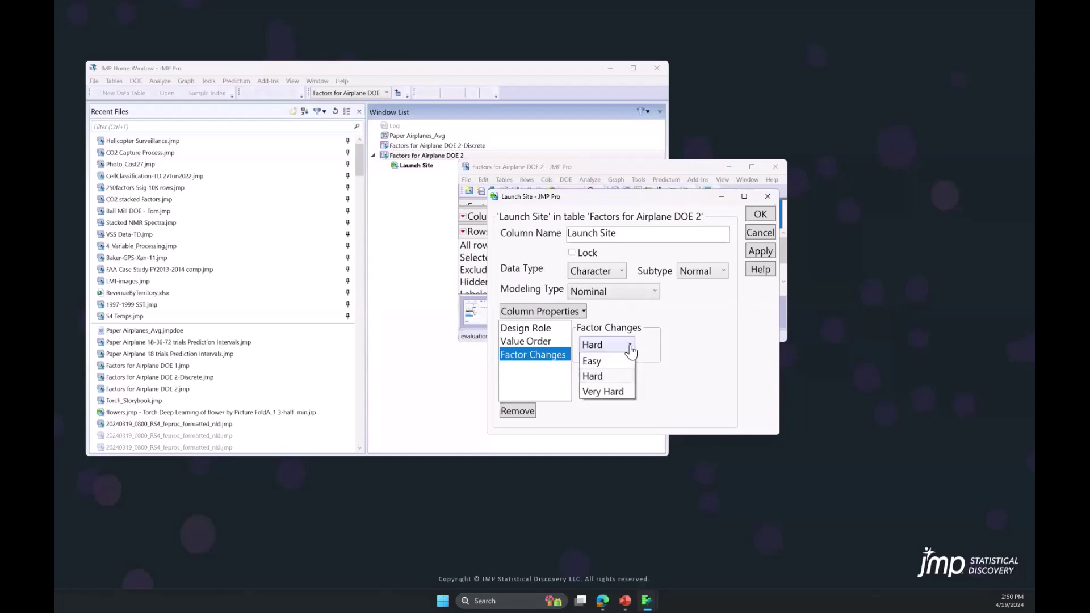
click(619, 377)
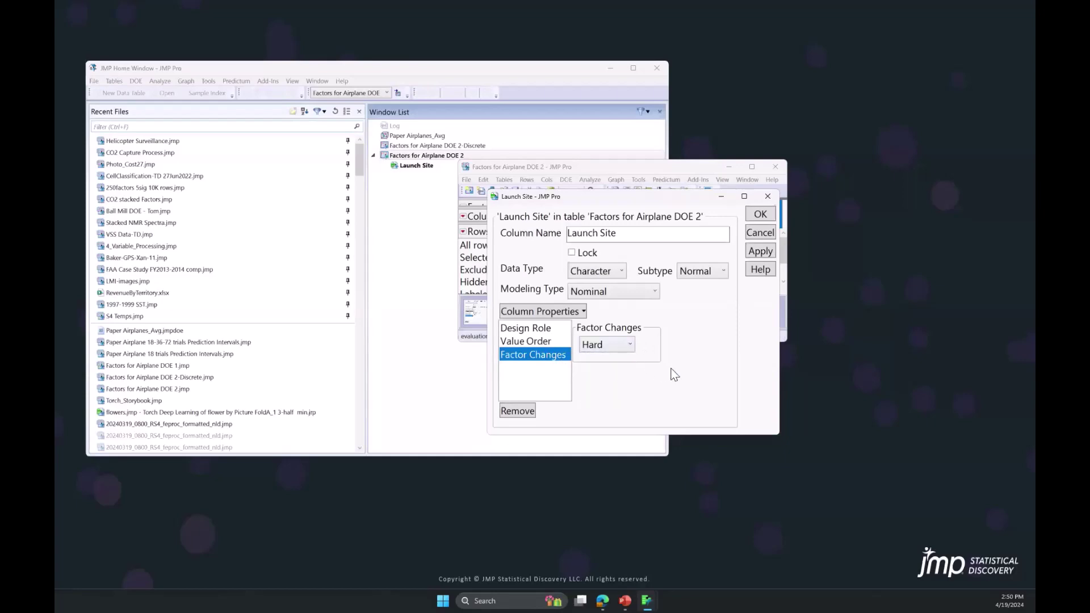
click(768, 197)
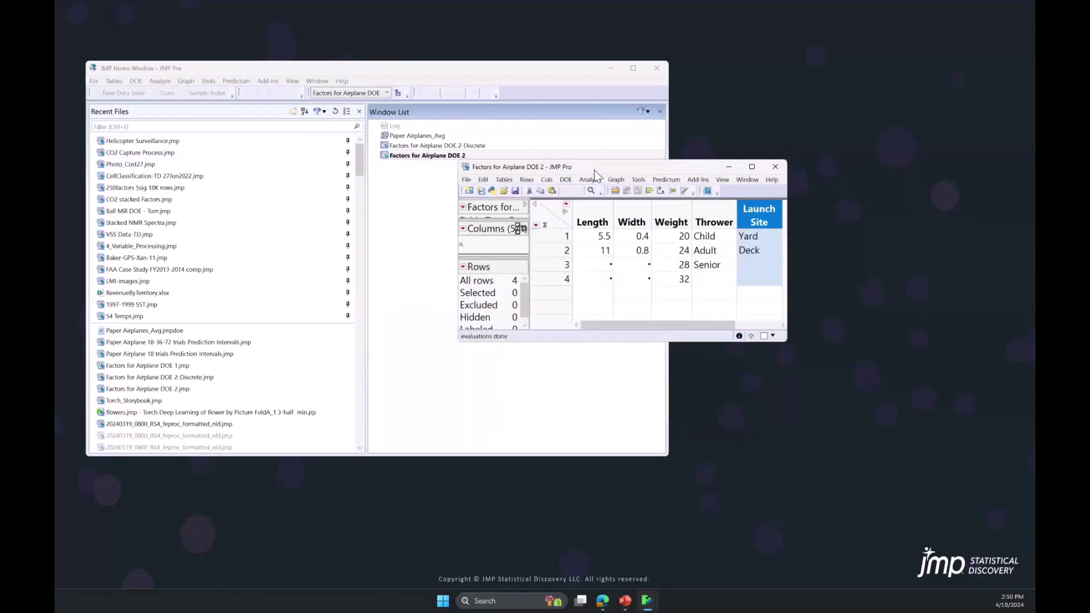
drag(594, 171, 761, 203)
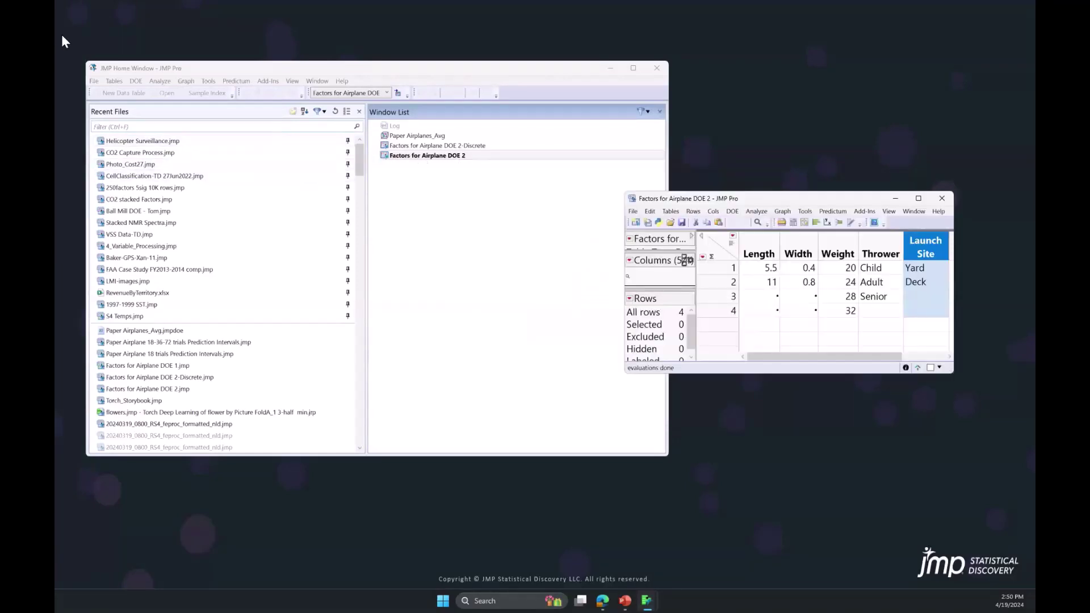
- Start a new Easy DOE design and try to load the table's factors in Guided Mode
click(137, 81)
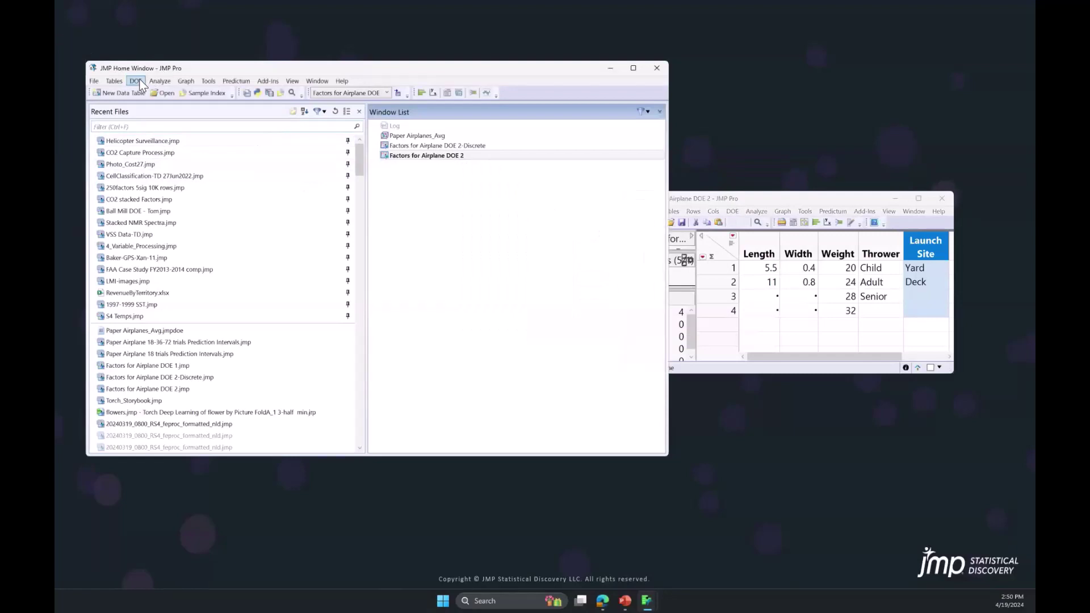
click(137, 81)
click(154, 119)
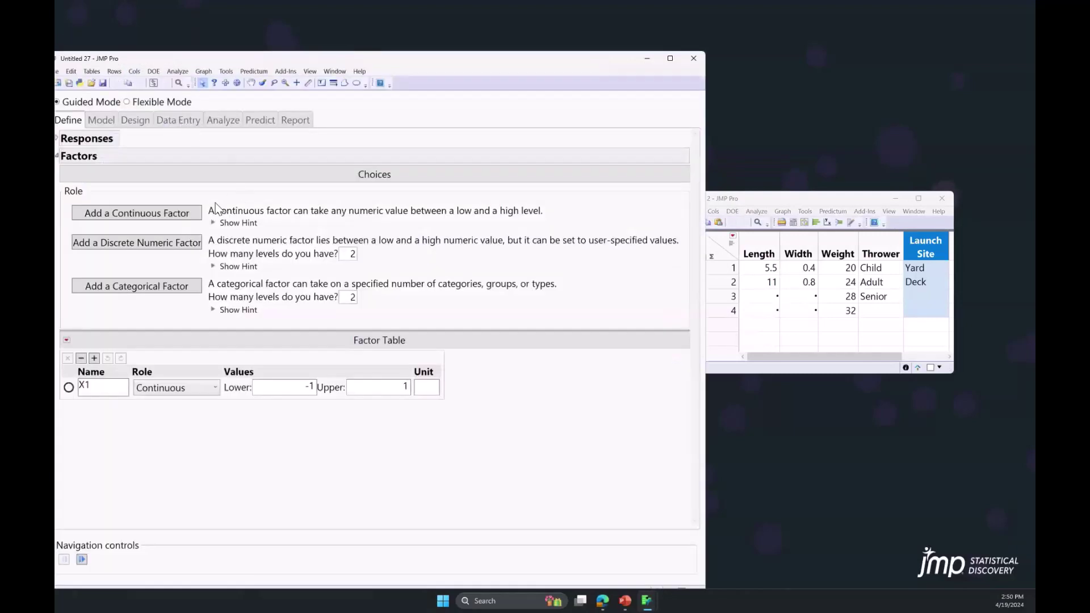
click(67, 342)
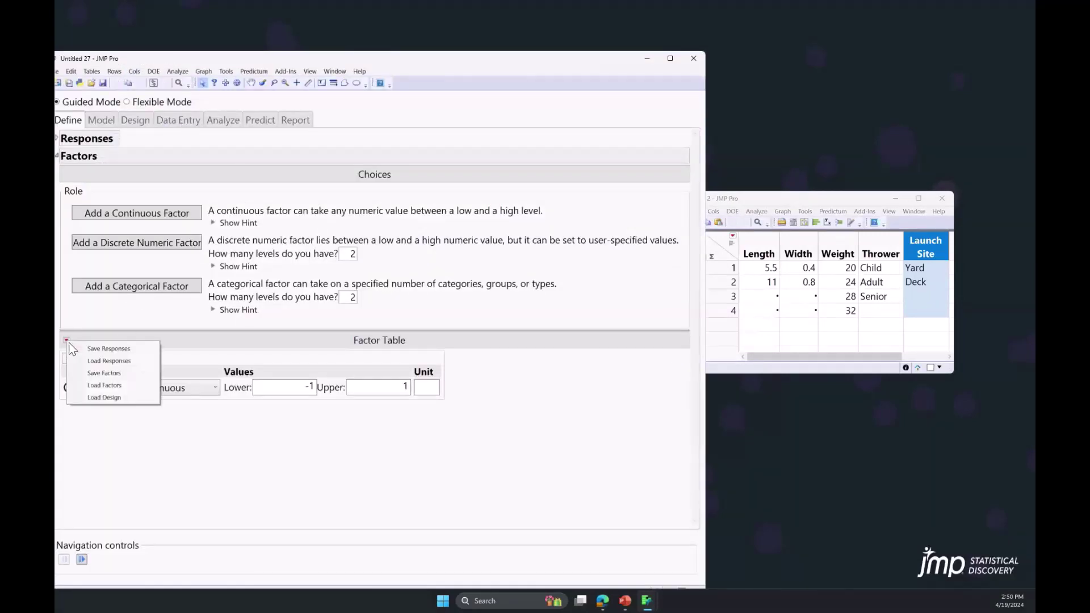
click(101, 383)
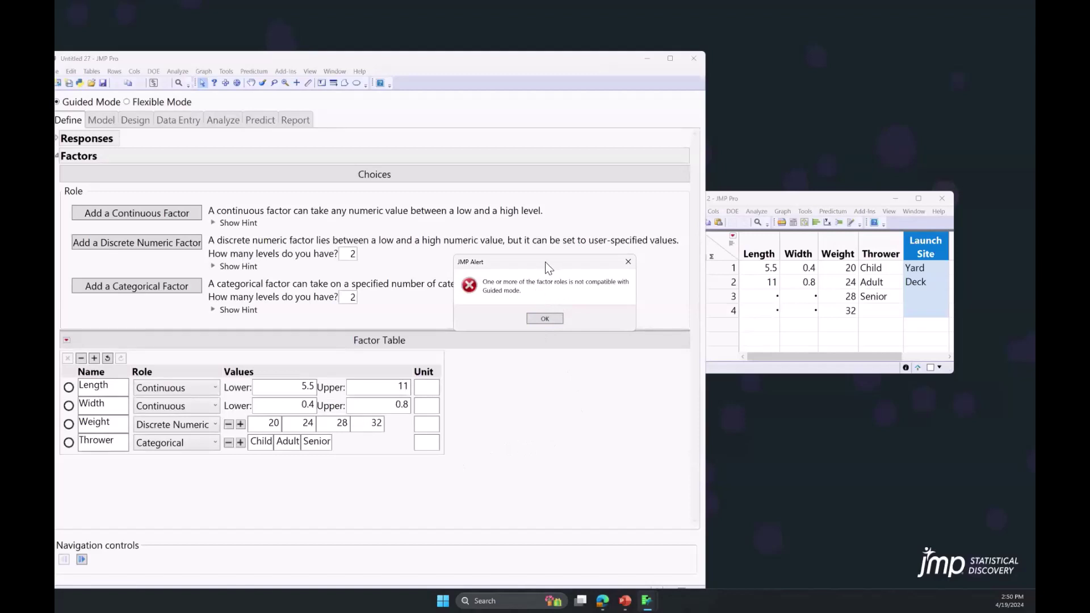
drag(546, 265, 567, 379)
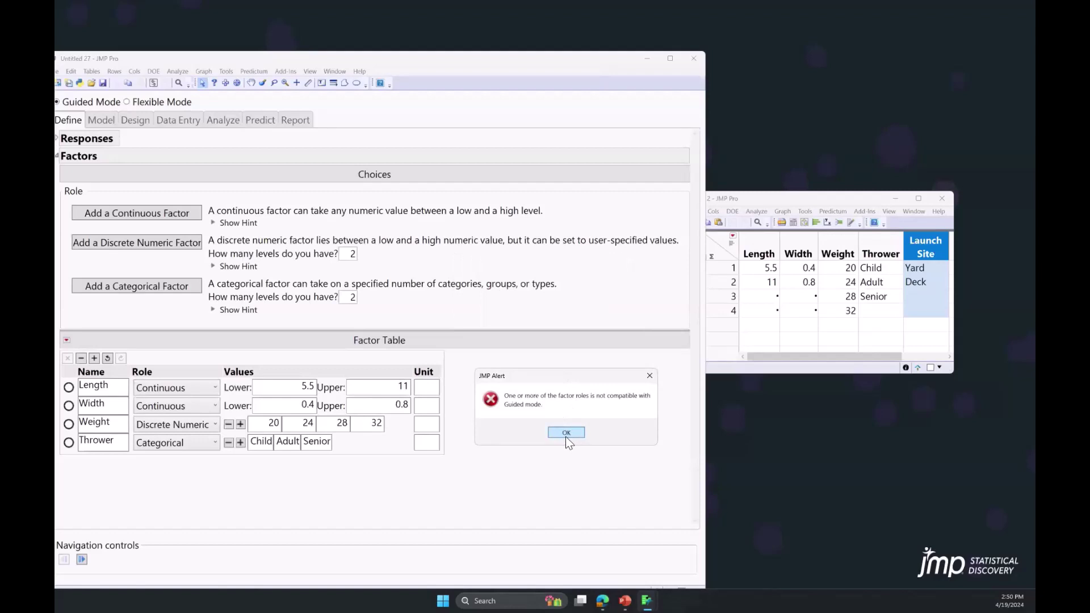
click(566, 433)
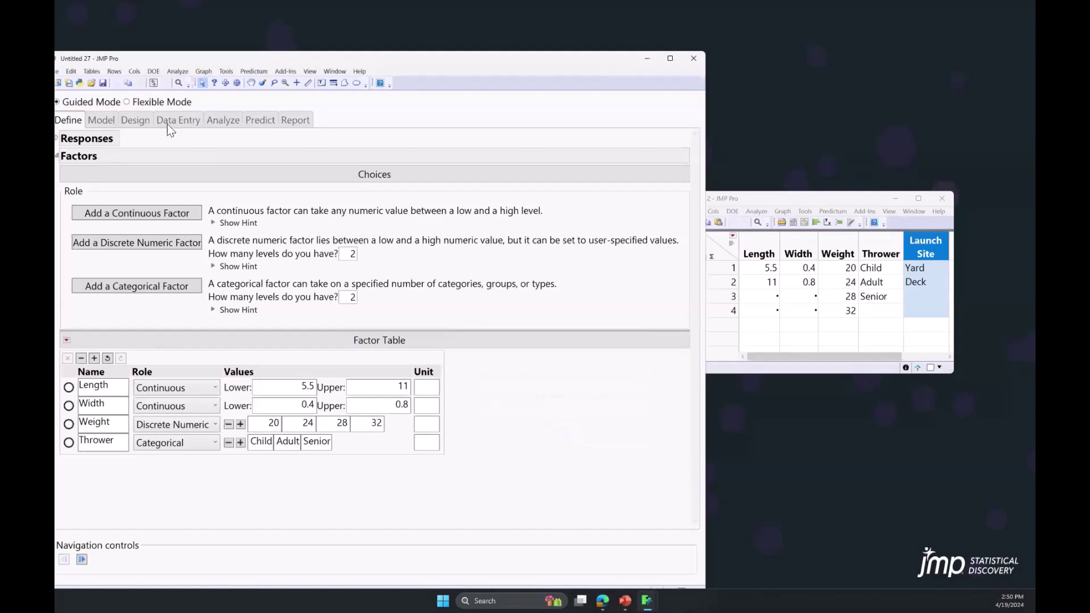
- Change the design to Flexible Mode and reload all five factors from the table, including the hard-to-change Launch Site
click(128, 102)
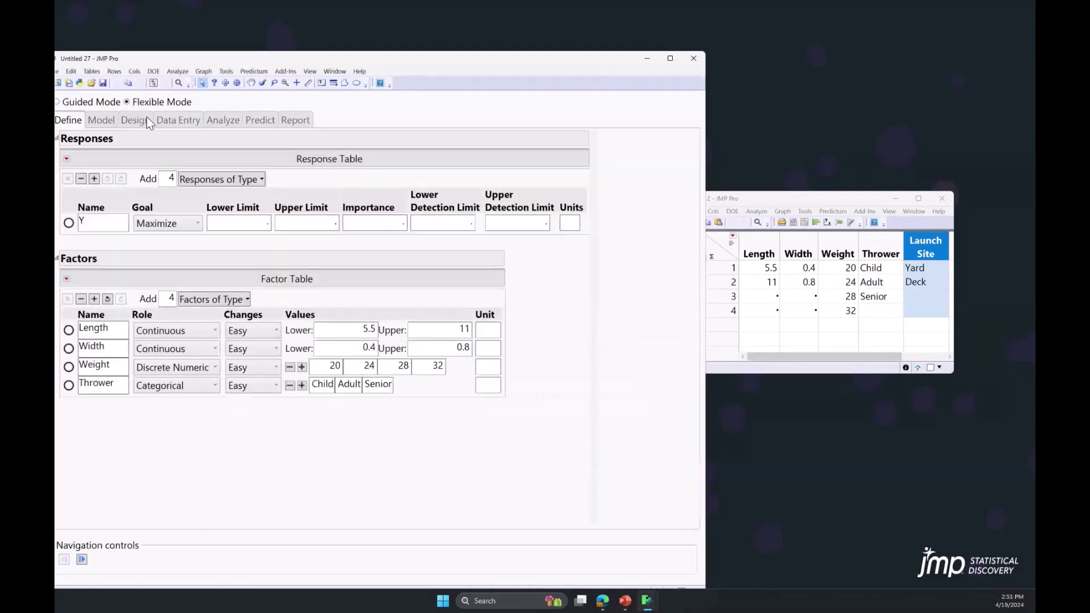
click(67, 279)
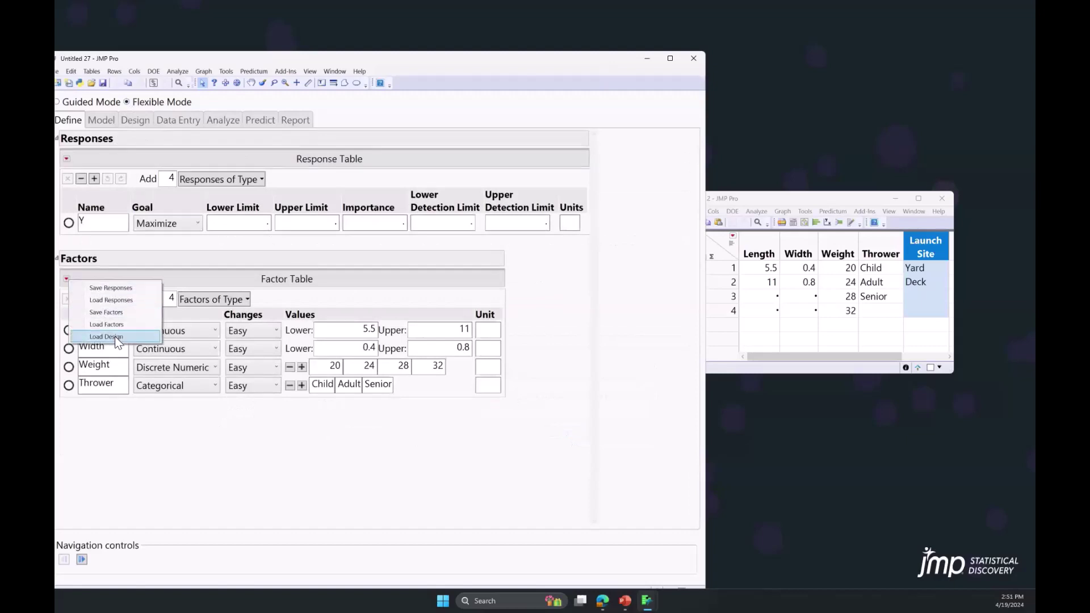
click(105, 325)
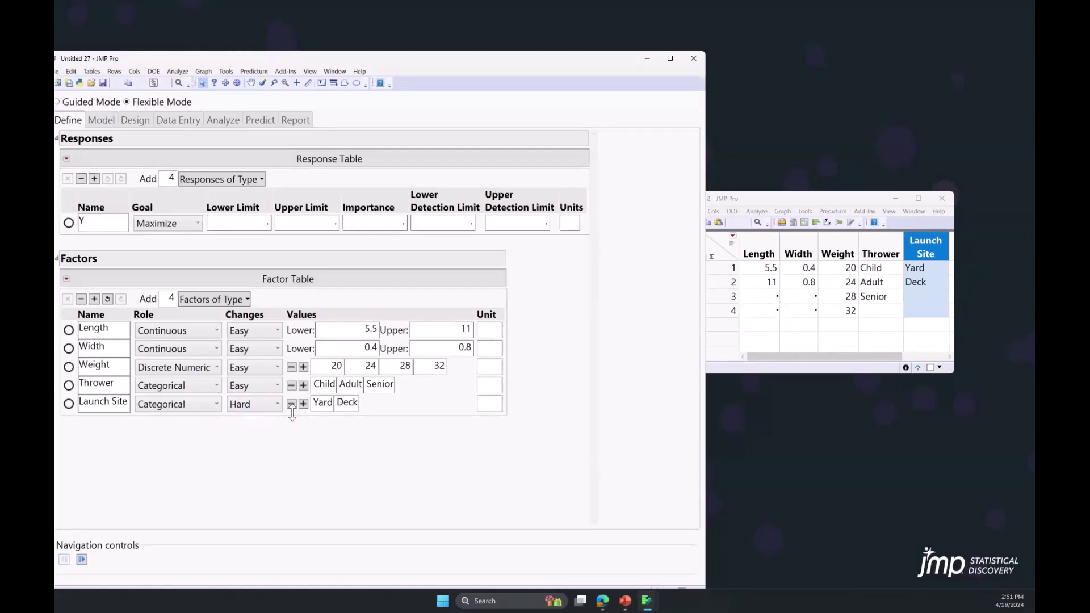
- Name the response Distance and continue to the model settings
click(90, 224)
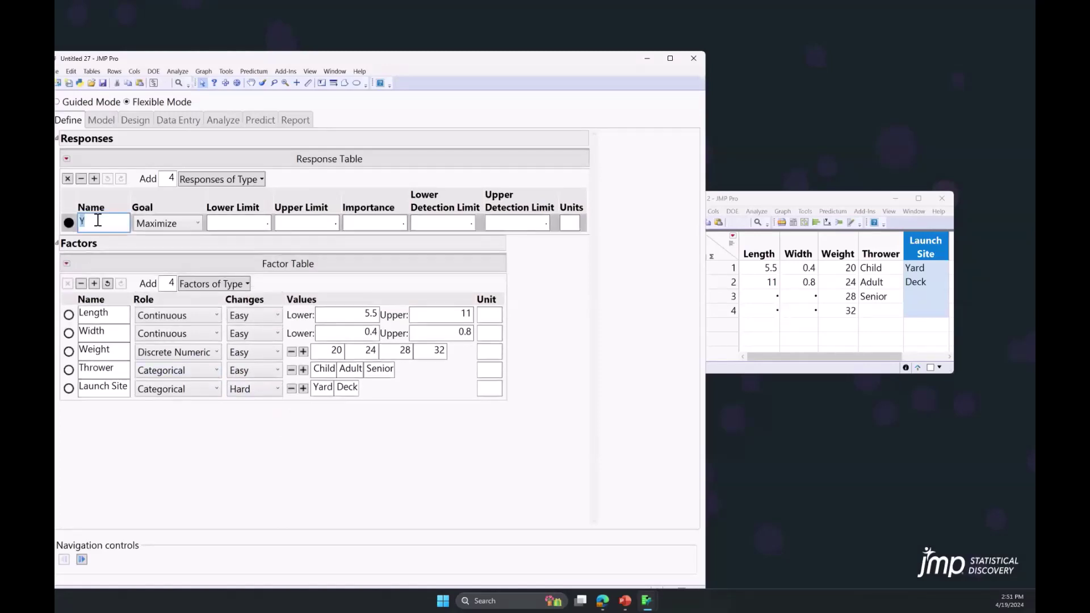
text(Distance)
click(188, 455)
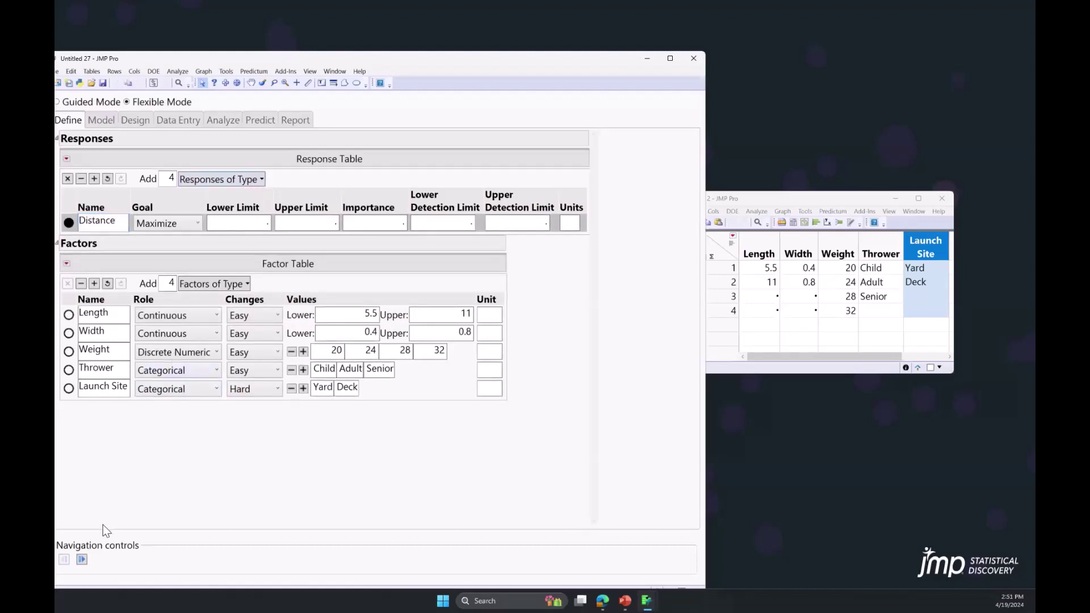
click(83, 560)
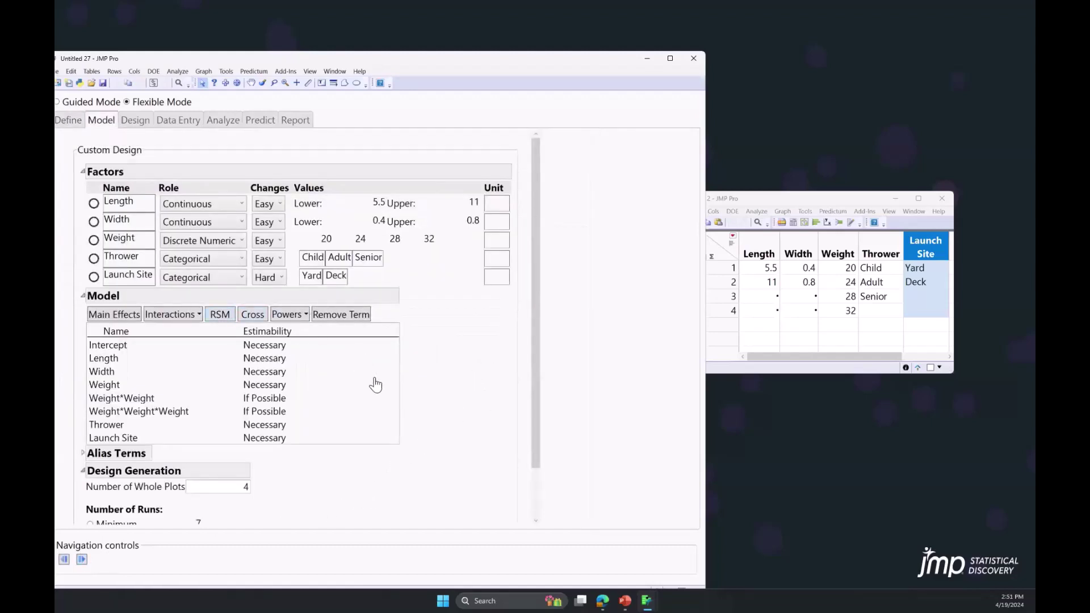
- Add the response surface (RSM) terms to the model, checking the minimum and default run counts before and after
scroll(534, 356, down, 2)
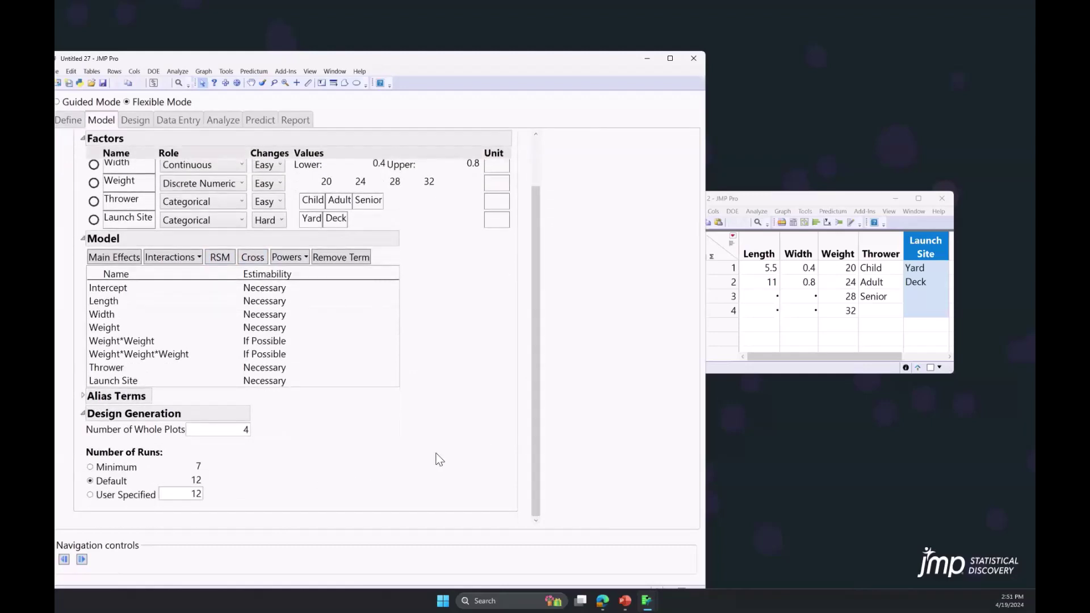
mouse_move(182, 450)
mouse_down()
mouse_move(243, 477)
mouse_move(252, 453)
mouse_move(274, 462)
mouse_up()
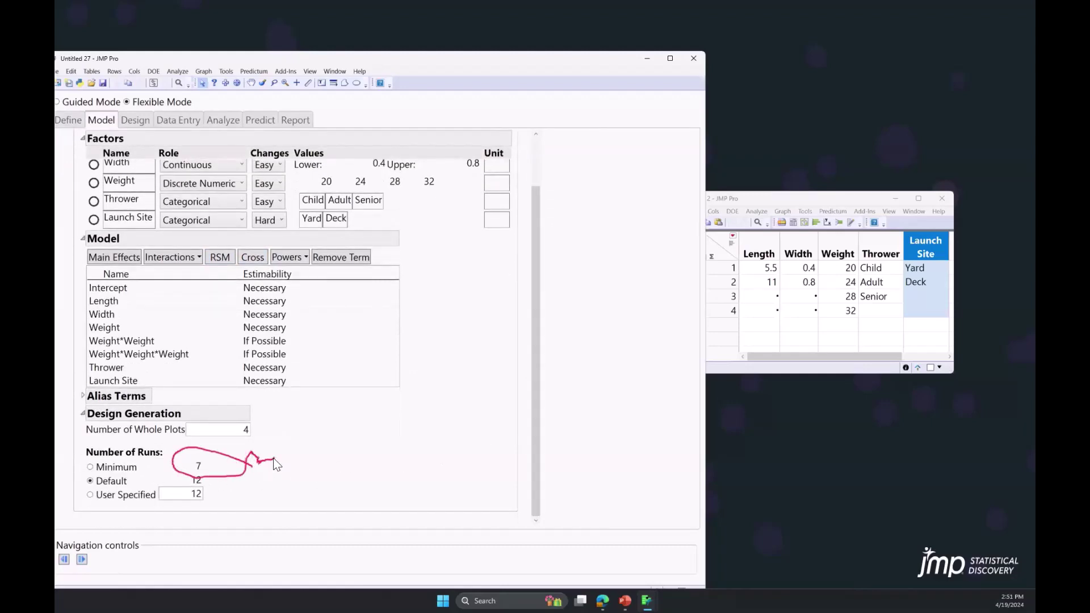
key(Escape)
scroll(392, 366, up, 2)
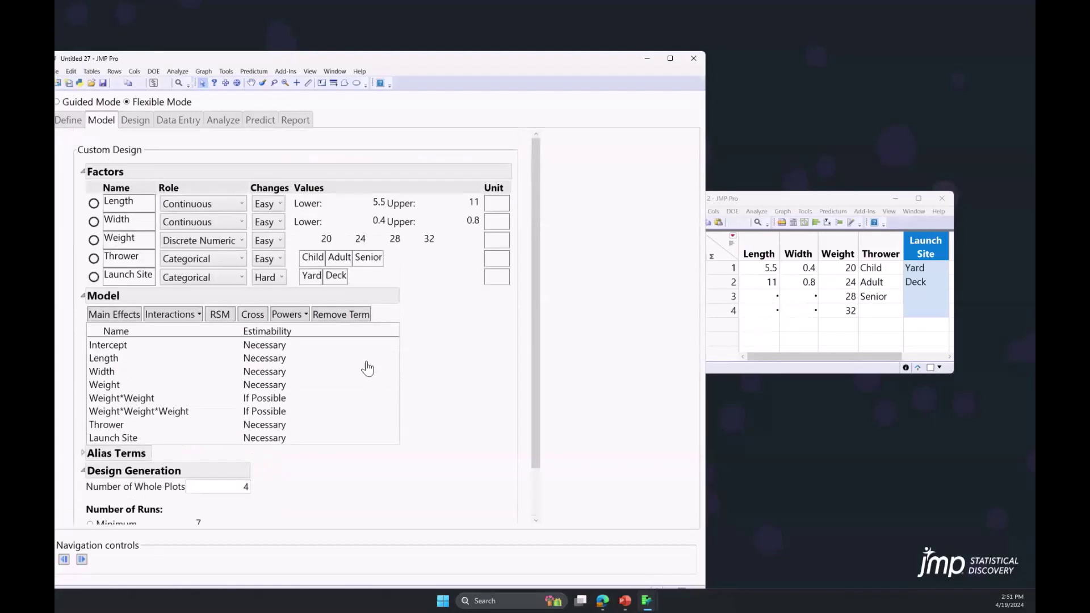
click(220, 315)
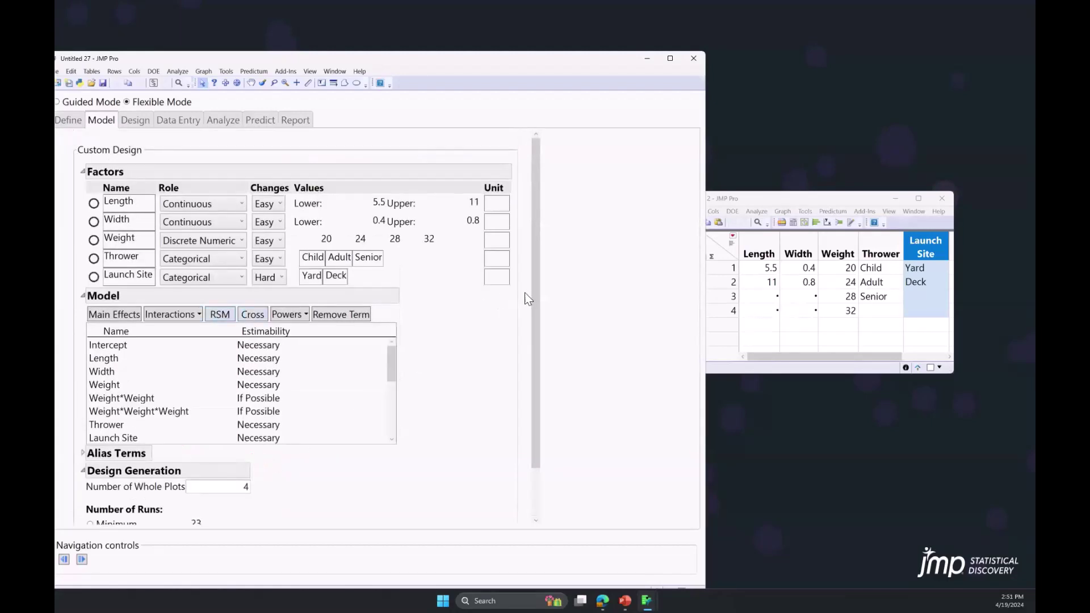
scroll(536, 299, down, 2)
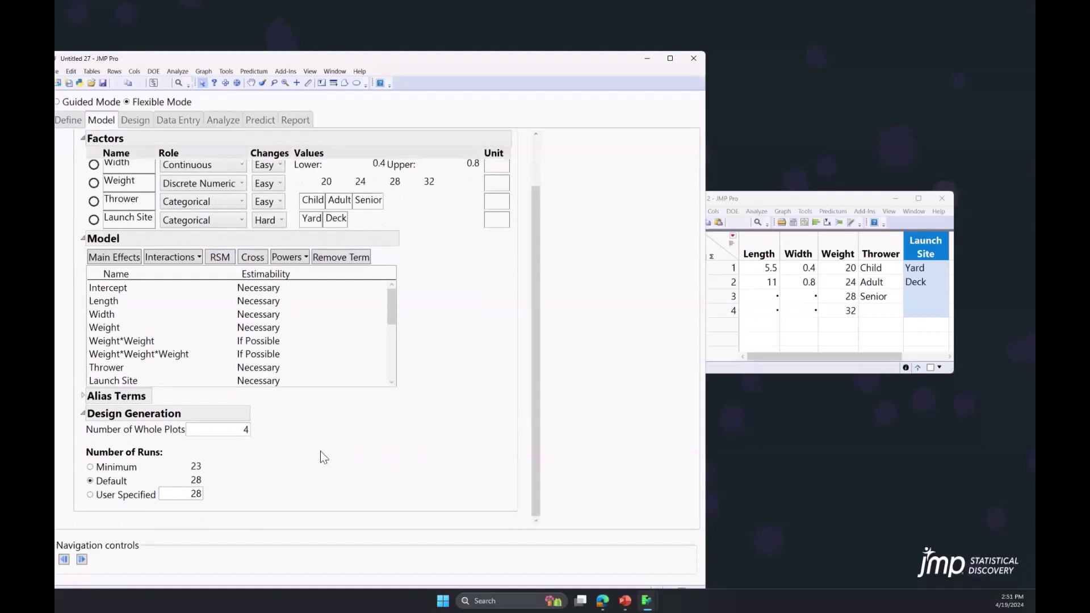
mouse_move(211, 447)
mouse_down()
mouse_move(216, 467)
mouse_move(274, 433)
mouse_move(284, 447)
mouse_up()
- Set the number of whole plots to 6 and the user-specified number of runs to 36
click(238, 429)
text(6)
click(266, 496)
drag(181, 491, 328, 484)
text(36)
click(304, 475)
mouse_move(320, 441)
mouse_down()
mouse_move(147, 398)
mouse_move(177, 489)
mouse_move(363, 448)
mouse_move(329, 267)
mouse_move(288, 216)
mouse_move(228, 208)
mouse_up()
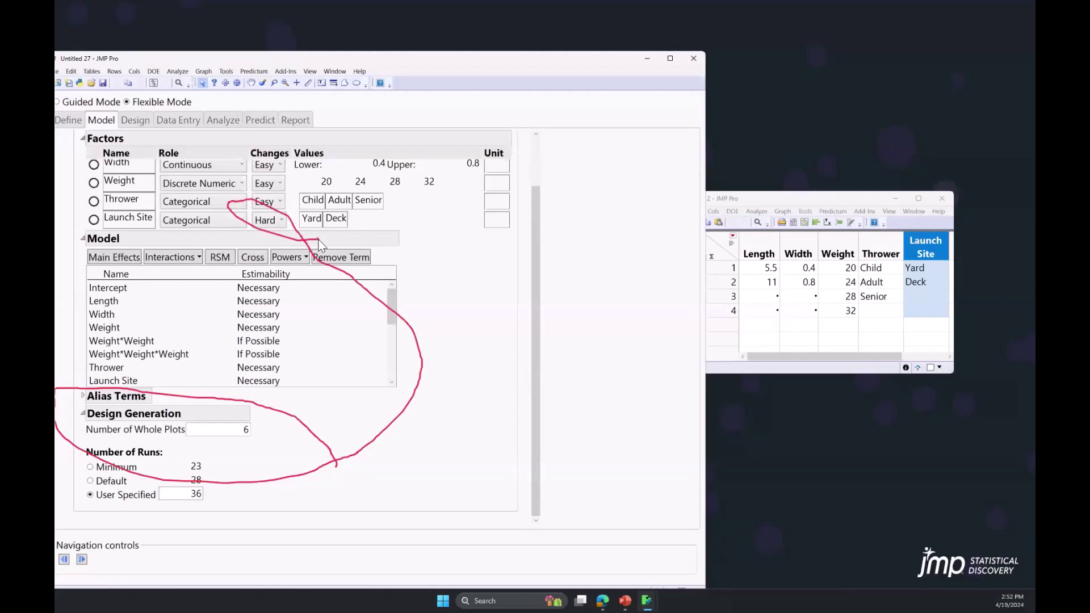
- Generate the 36-run design with 6 whole plots from the current model settings
scroll(444, 418, up, 2)
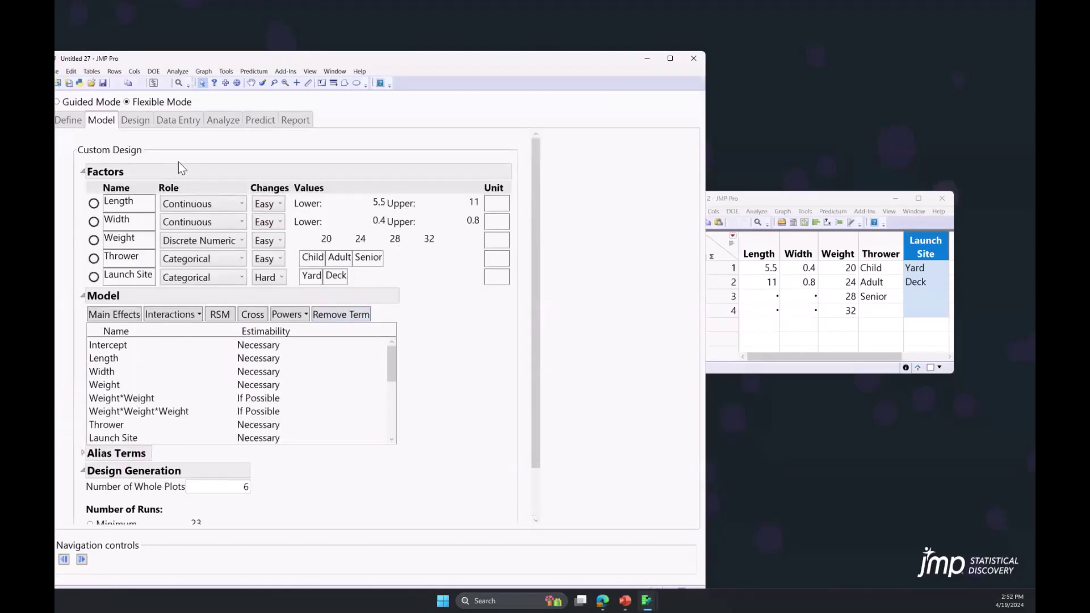
click(138, 120)
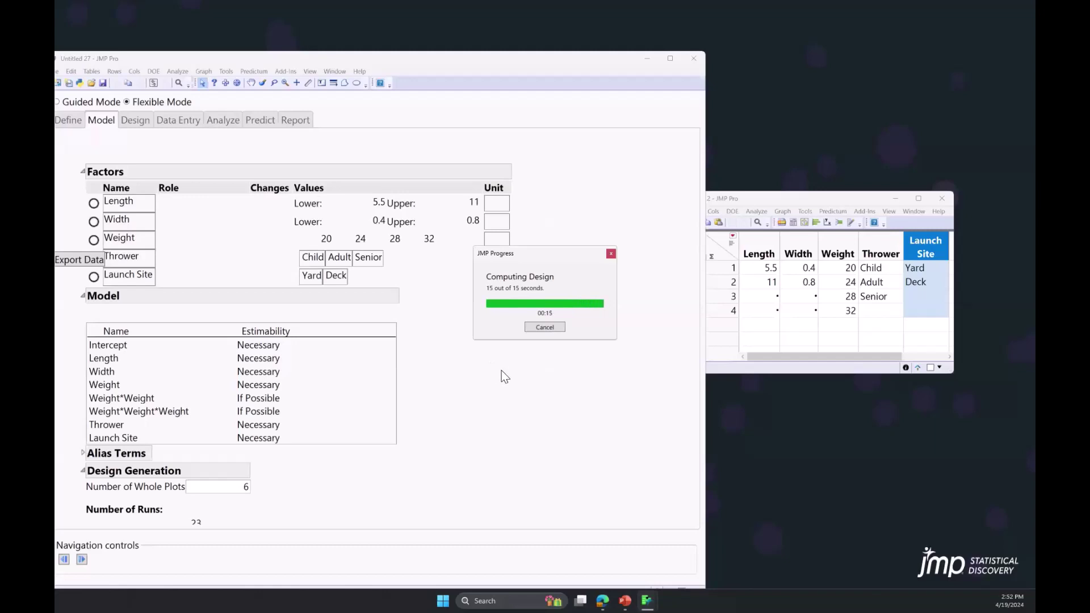
scroll(448, 321, down, 2)
scroll(460, 316, up, 2)
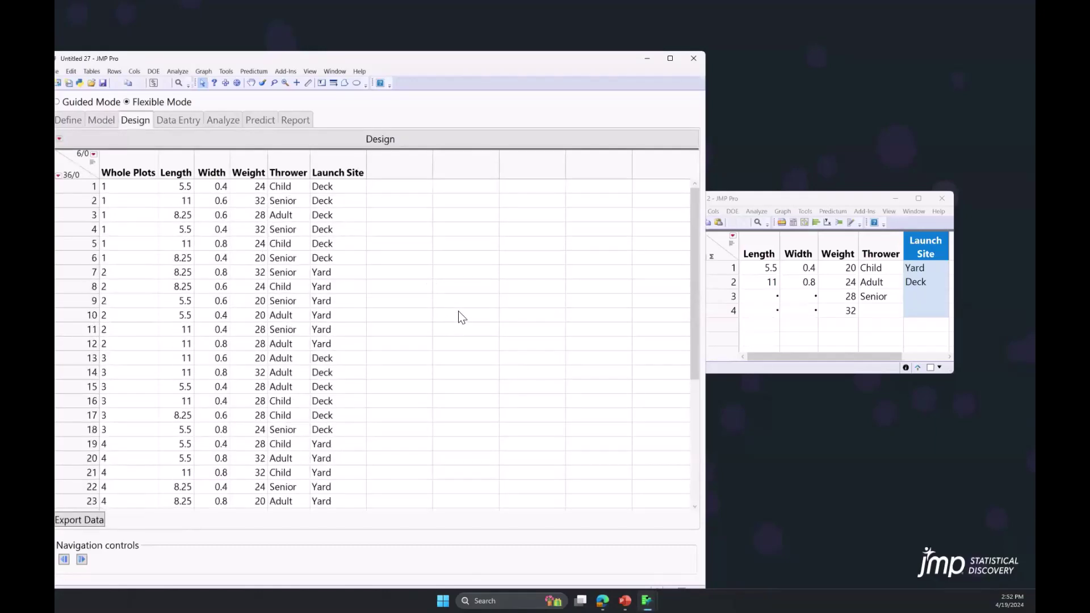
- Show the header graphs in the design table and select all runs belonging to whole plots 1, 3 and 5
click(93, 163)
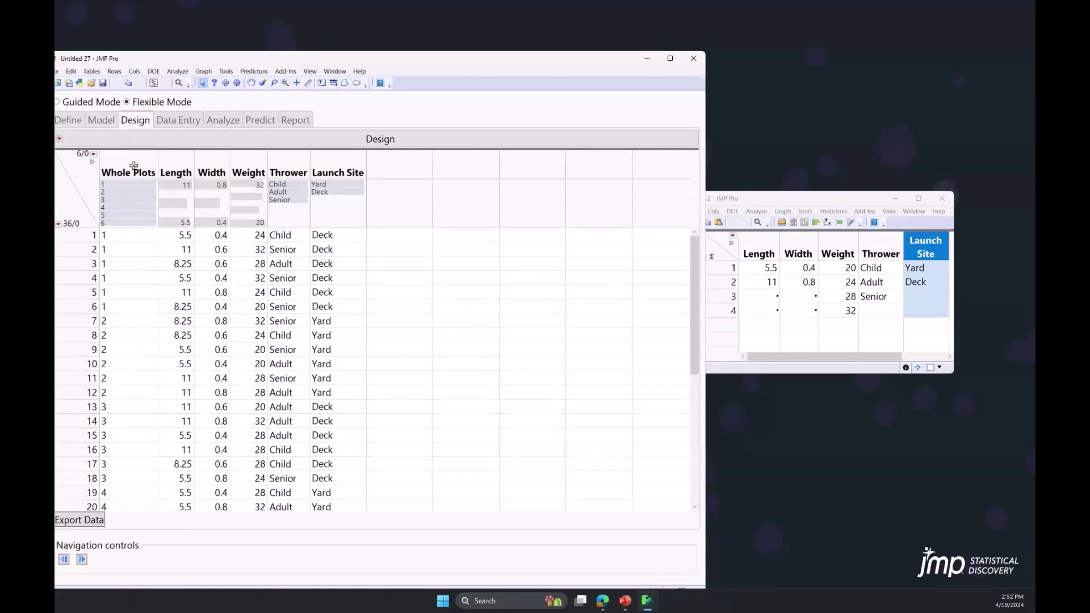
click(131, 189)
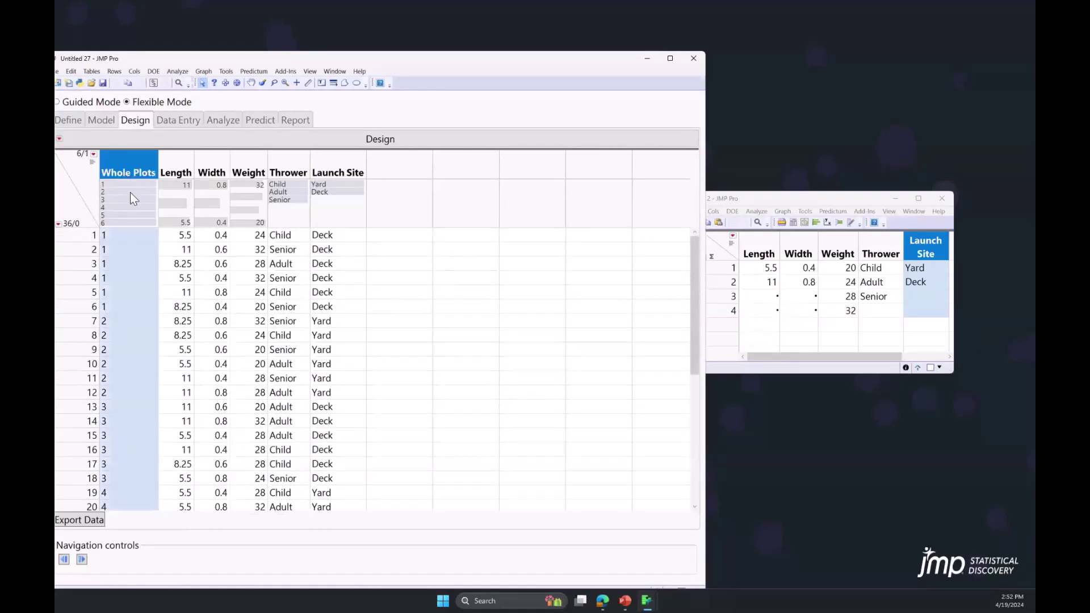
click(134, 184)
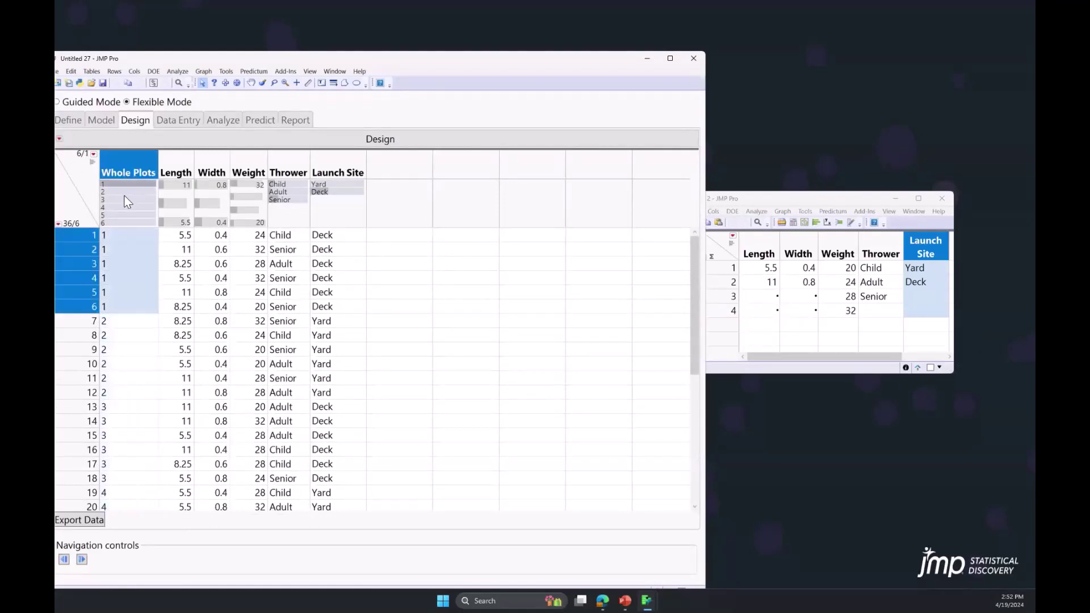
shift+click(124, 200)
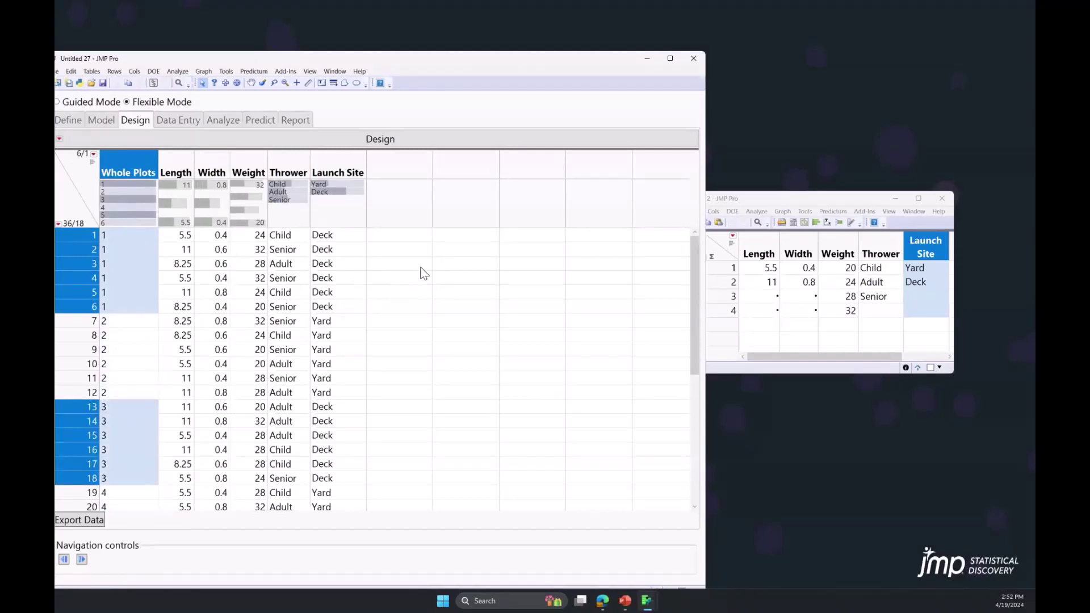
scroll(502, 345, down, 6)
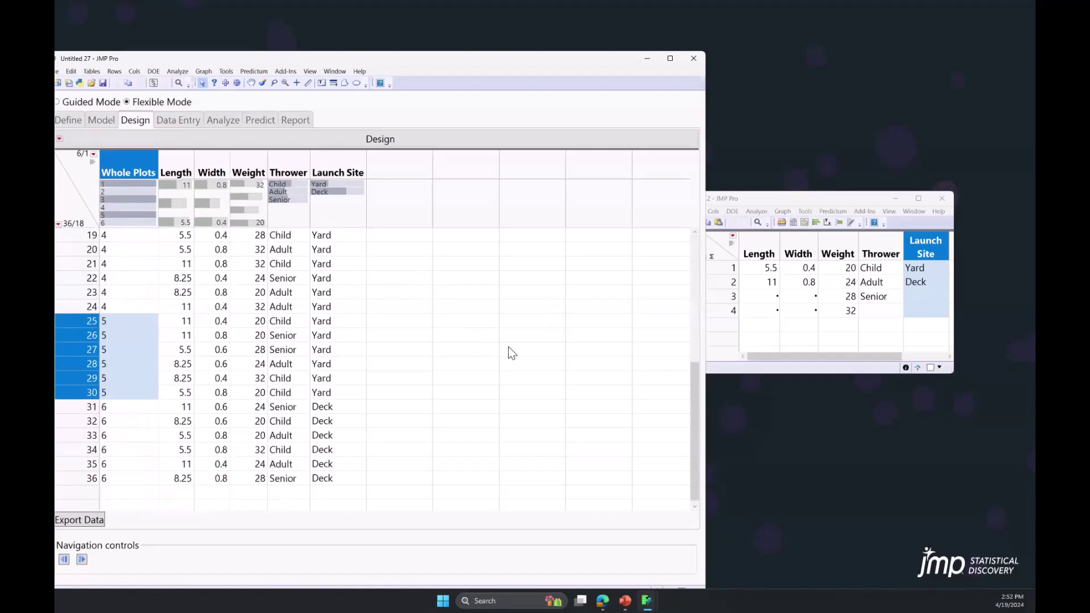
scroll(506, 352, up, 6)
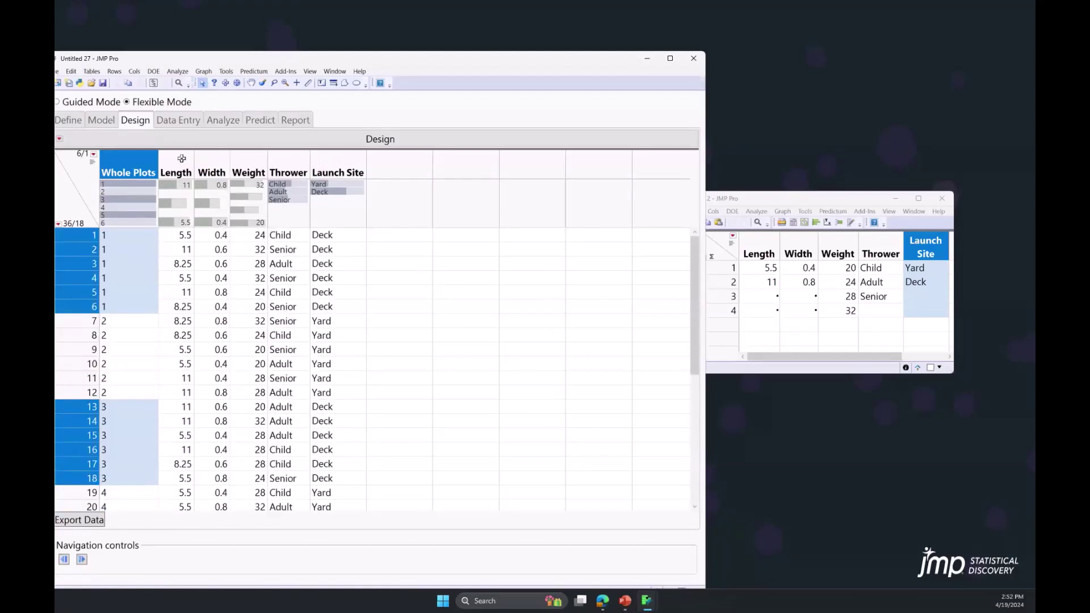
- Extend the highlighting to all columns through Launch Site and examine how the factor settings vary across the six whole plots
drag(181, 158, 329, 169)
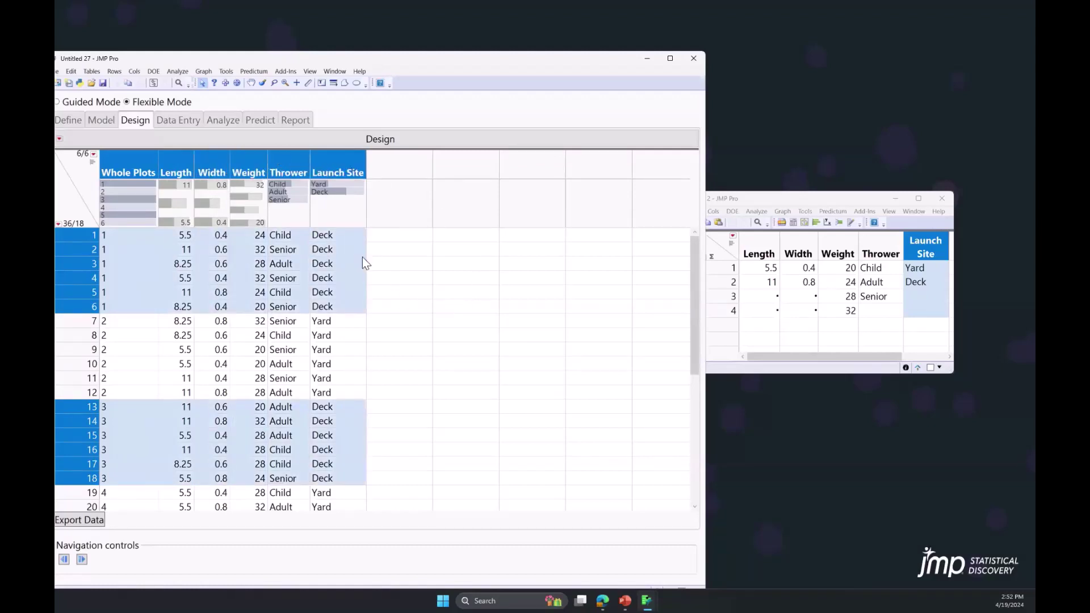
scroll(304, 430, down, 6)
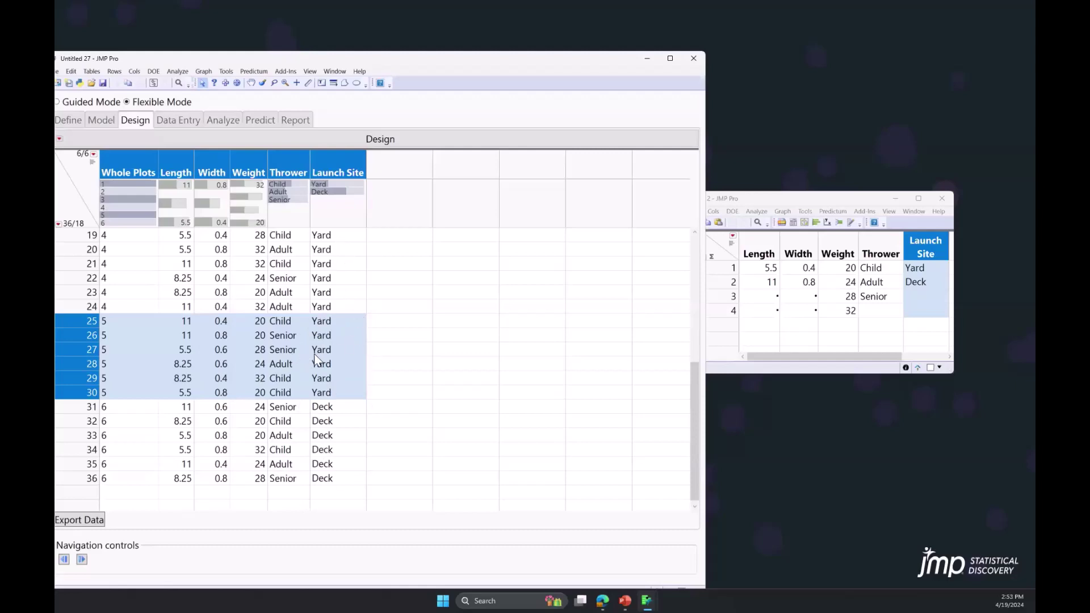
scroll(400, 369, up, 6)
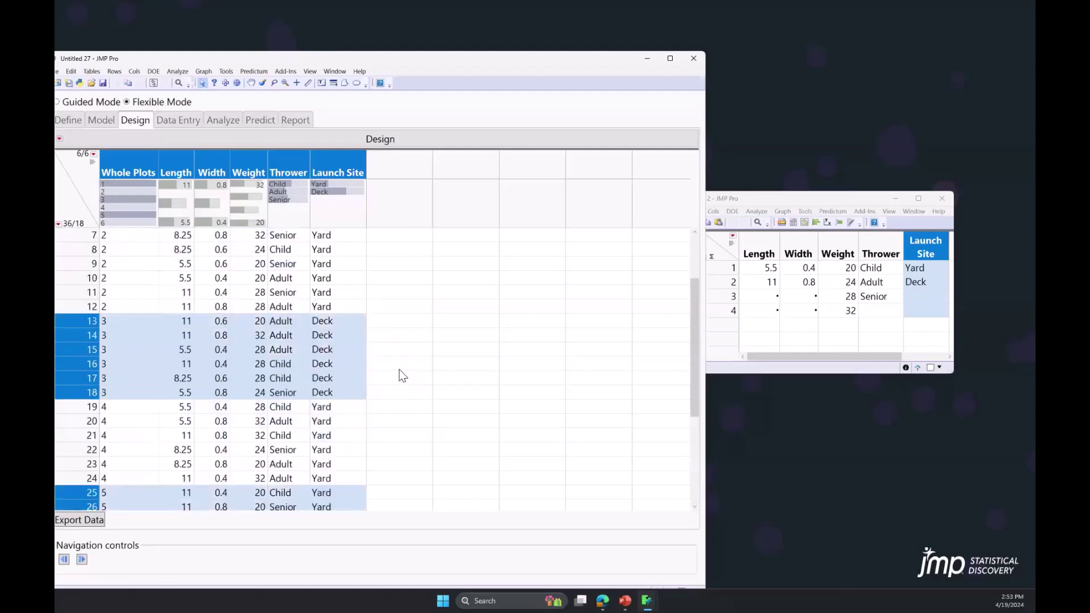
scroll(427, 387, down, 3)
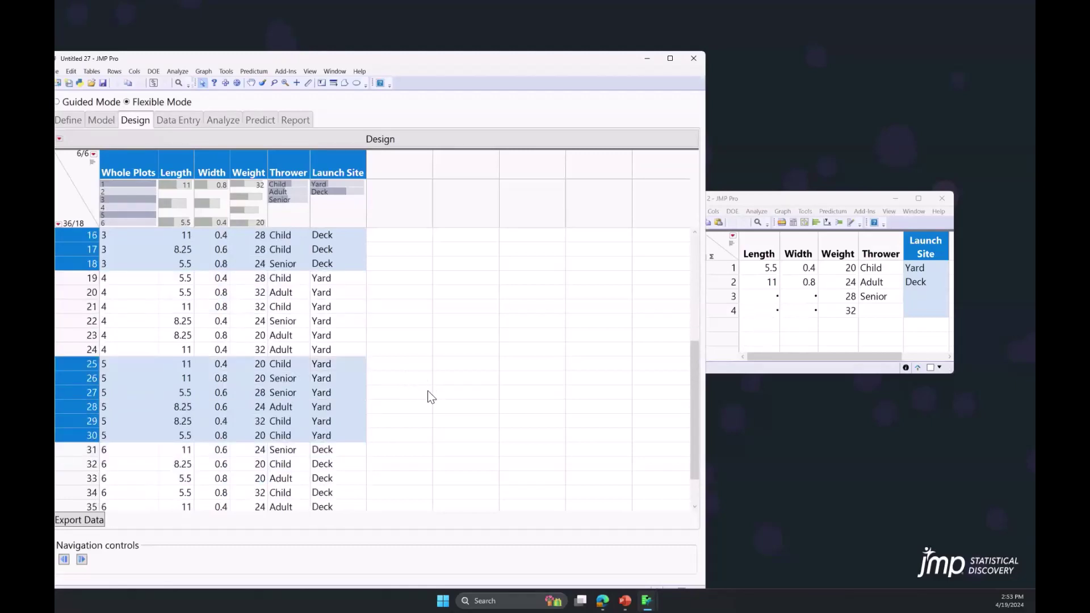
scroll(430, 393, up, 2)
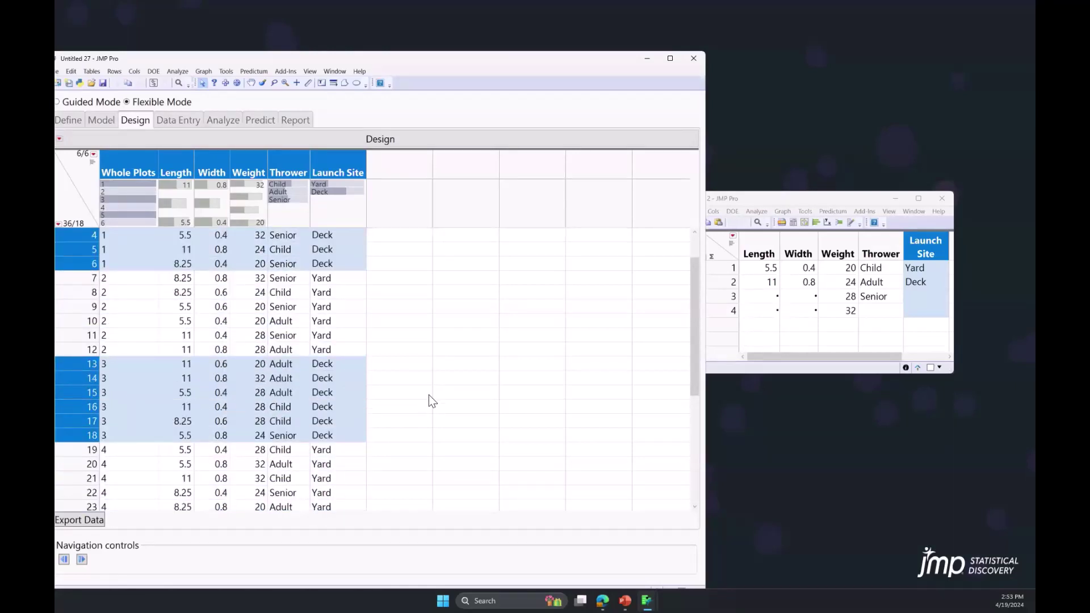
scroll(430, 396, down, 5)
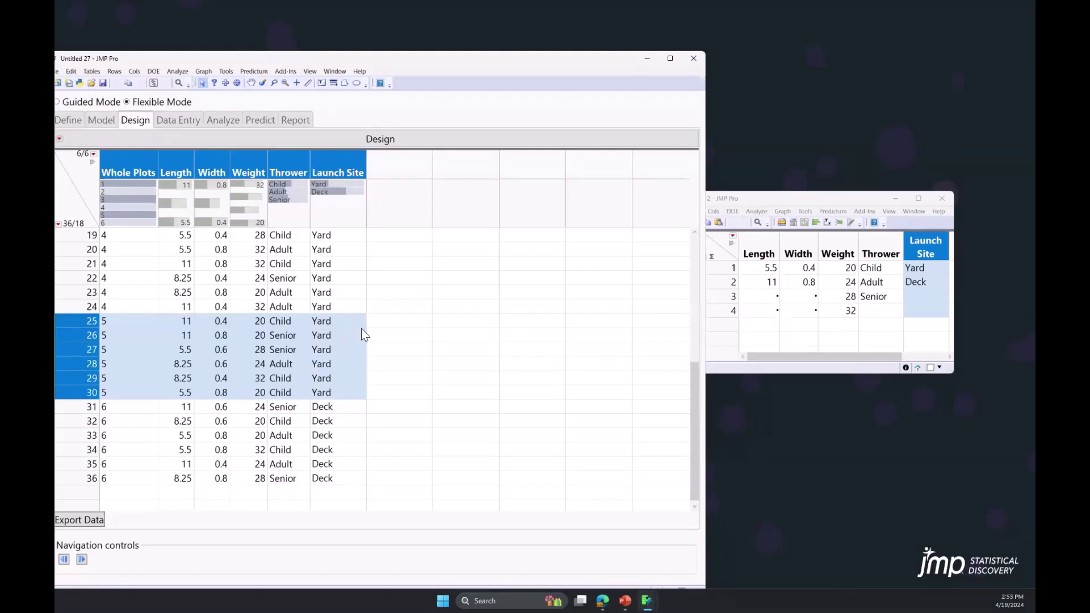
scroll(393, 369, up, 6)
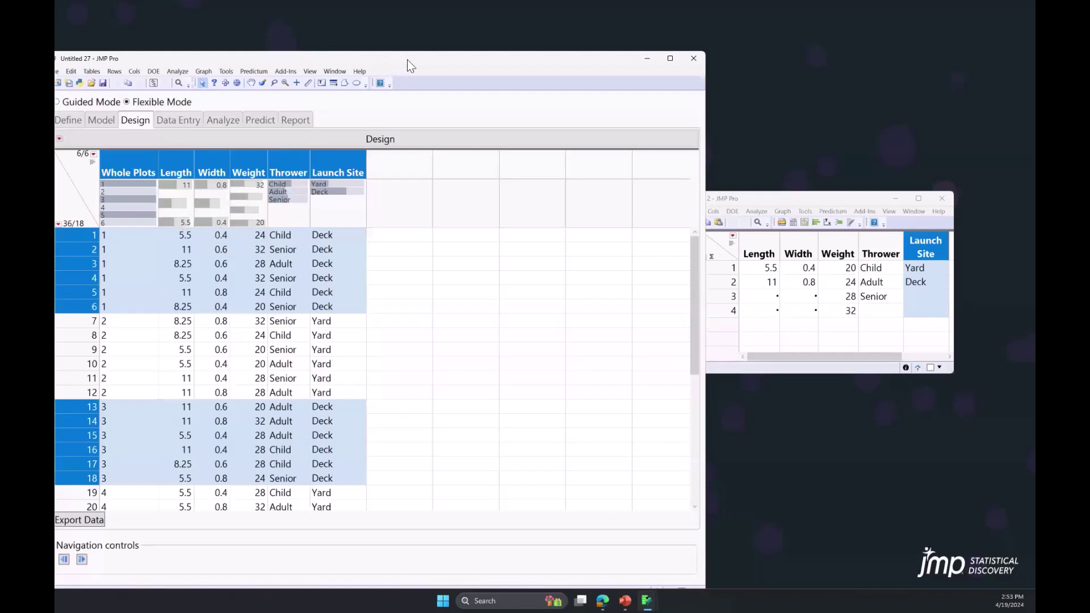
drag(408, 59, 559, 47)
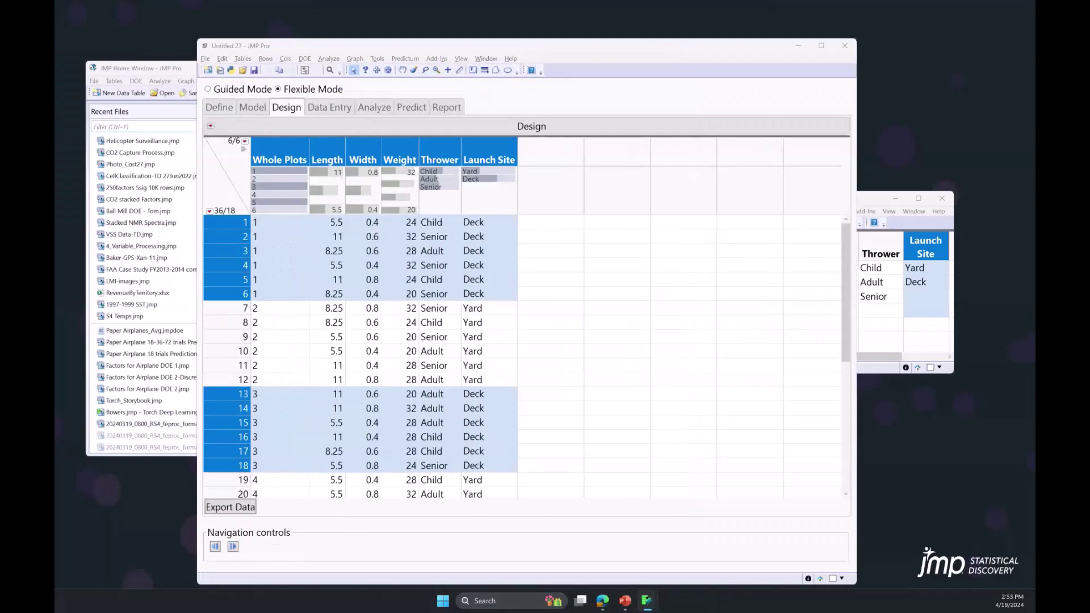
- Switch to the PowerPoint deck, start the slide show from the current slide, and advance through the whole-plot comparisons to "Use Flexible Mode when"
key(alt+Tab)
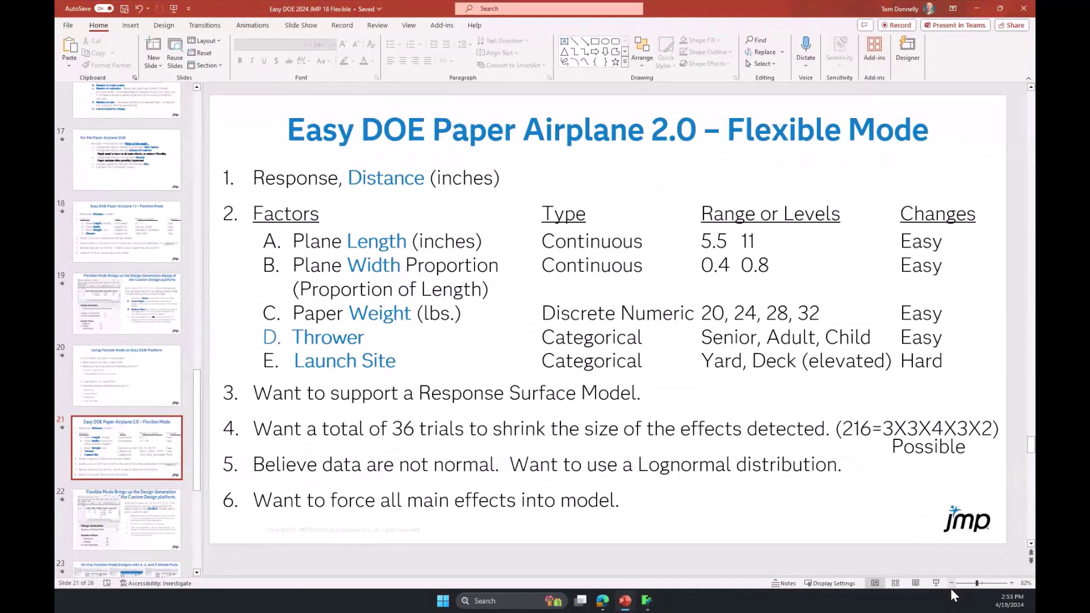
click(937, 583)
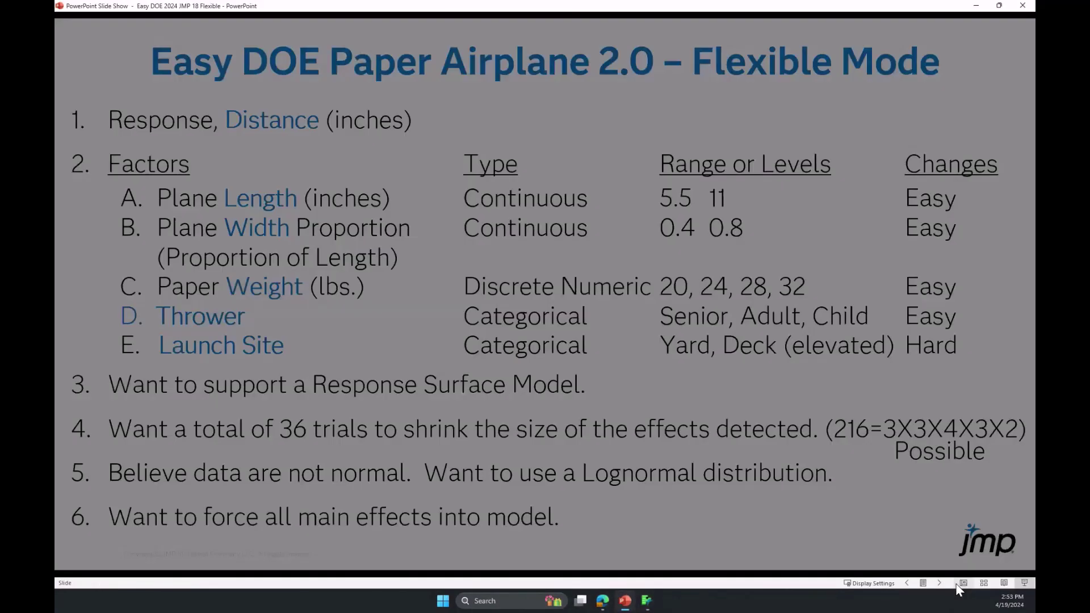
key(Right)
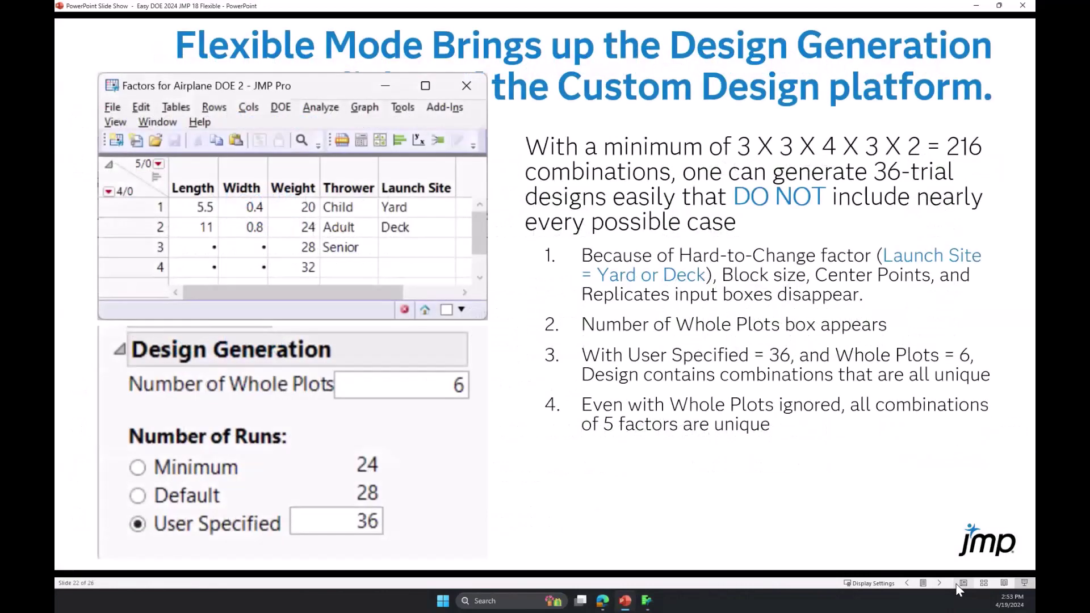
key(Right)
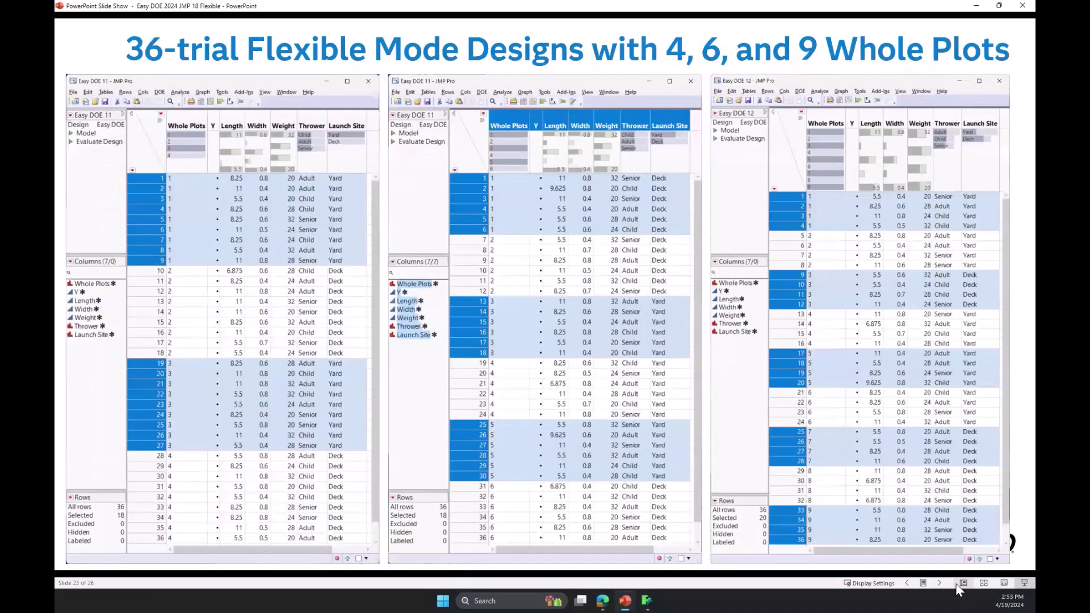
key(Right)
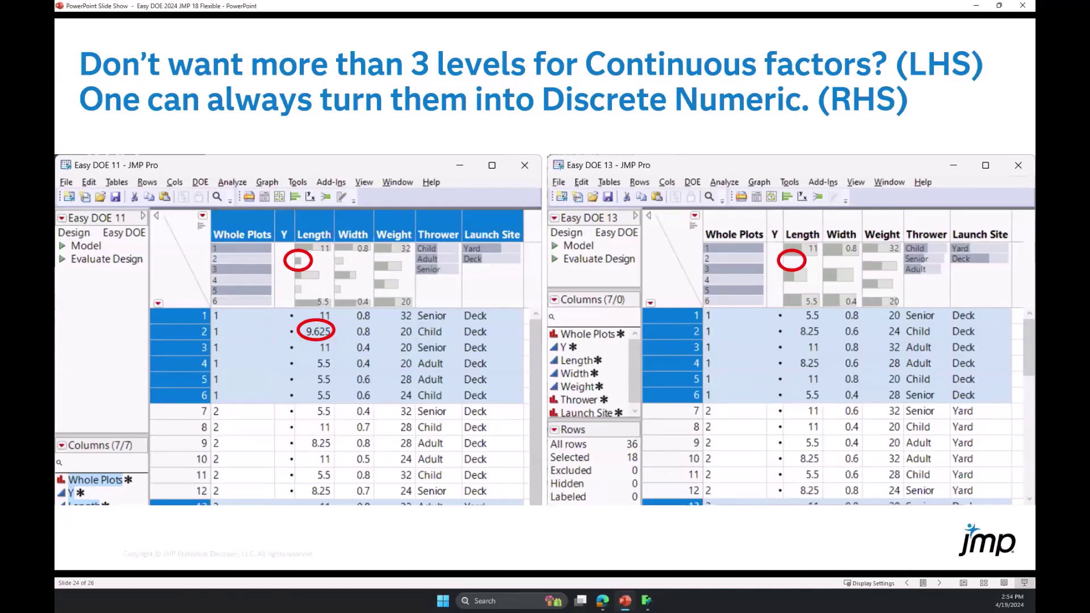
key(Right)
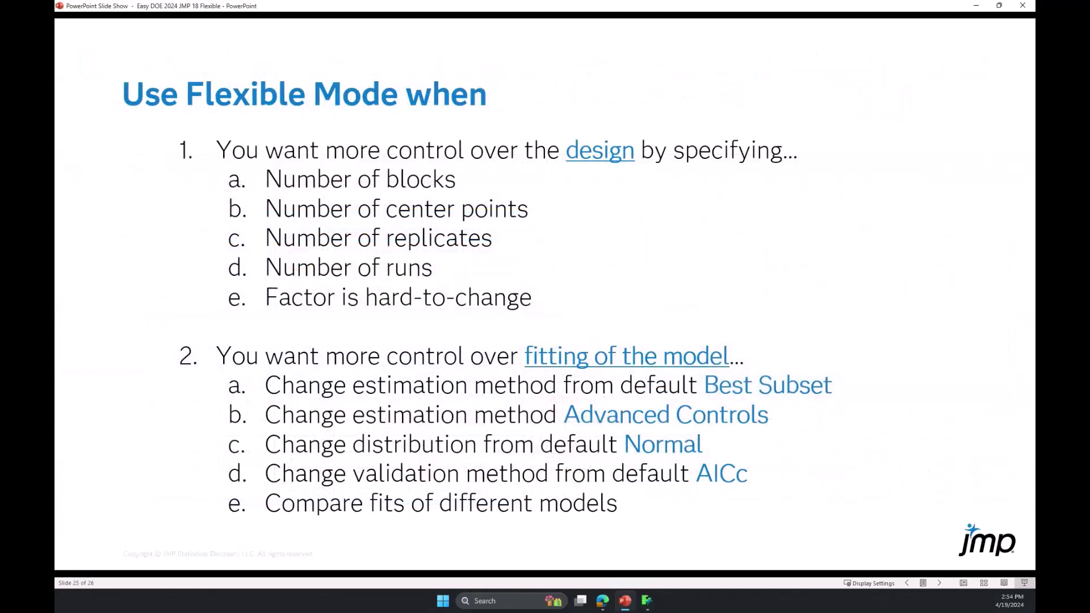